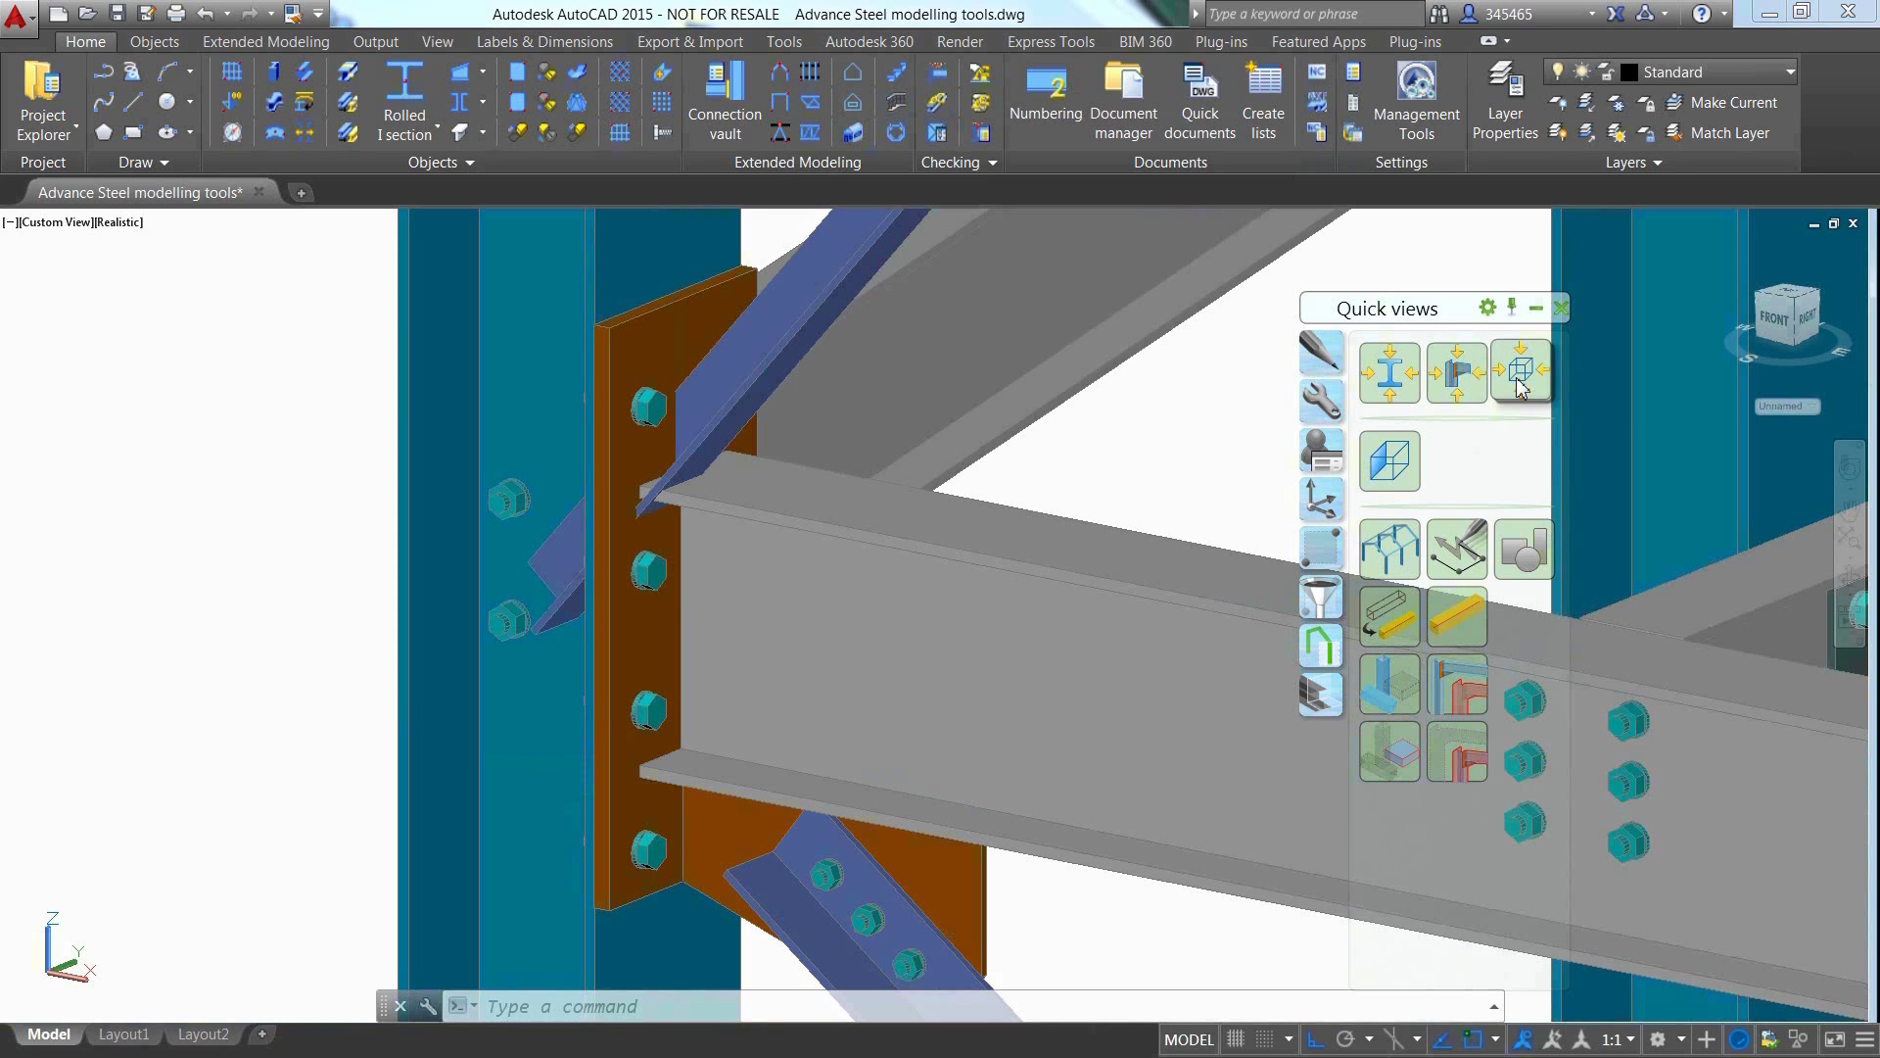
Show the endplate in a quick object view along the chosen axis and widen the viewport split
left_click(1520, 387)
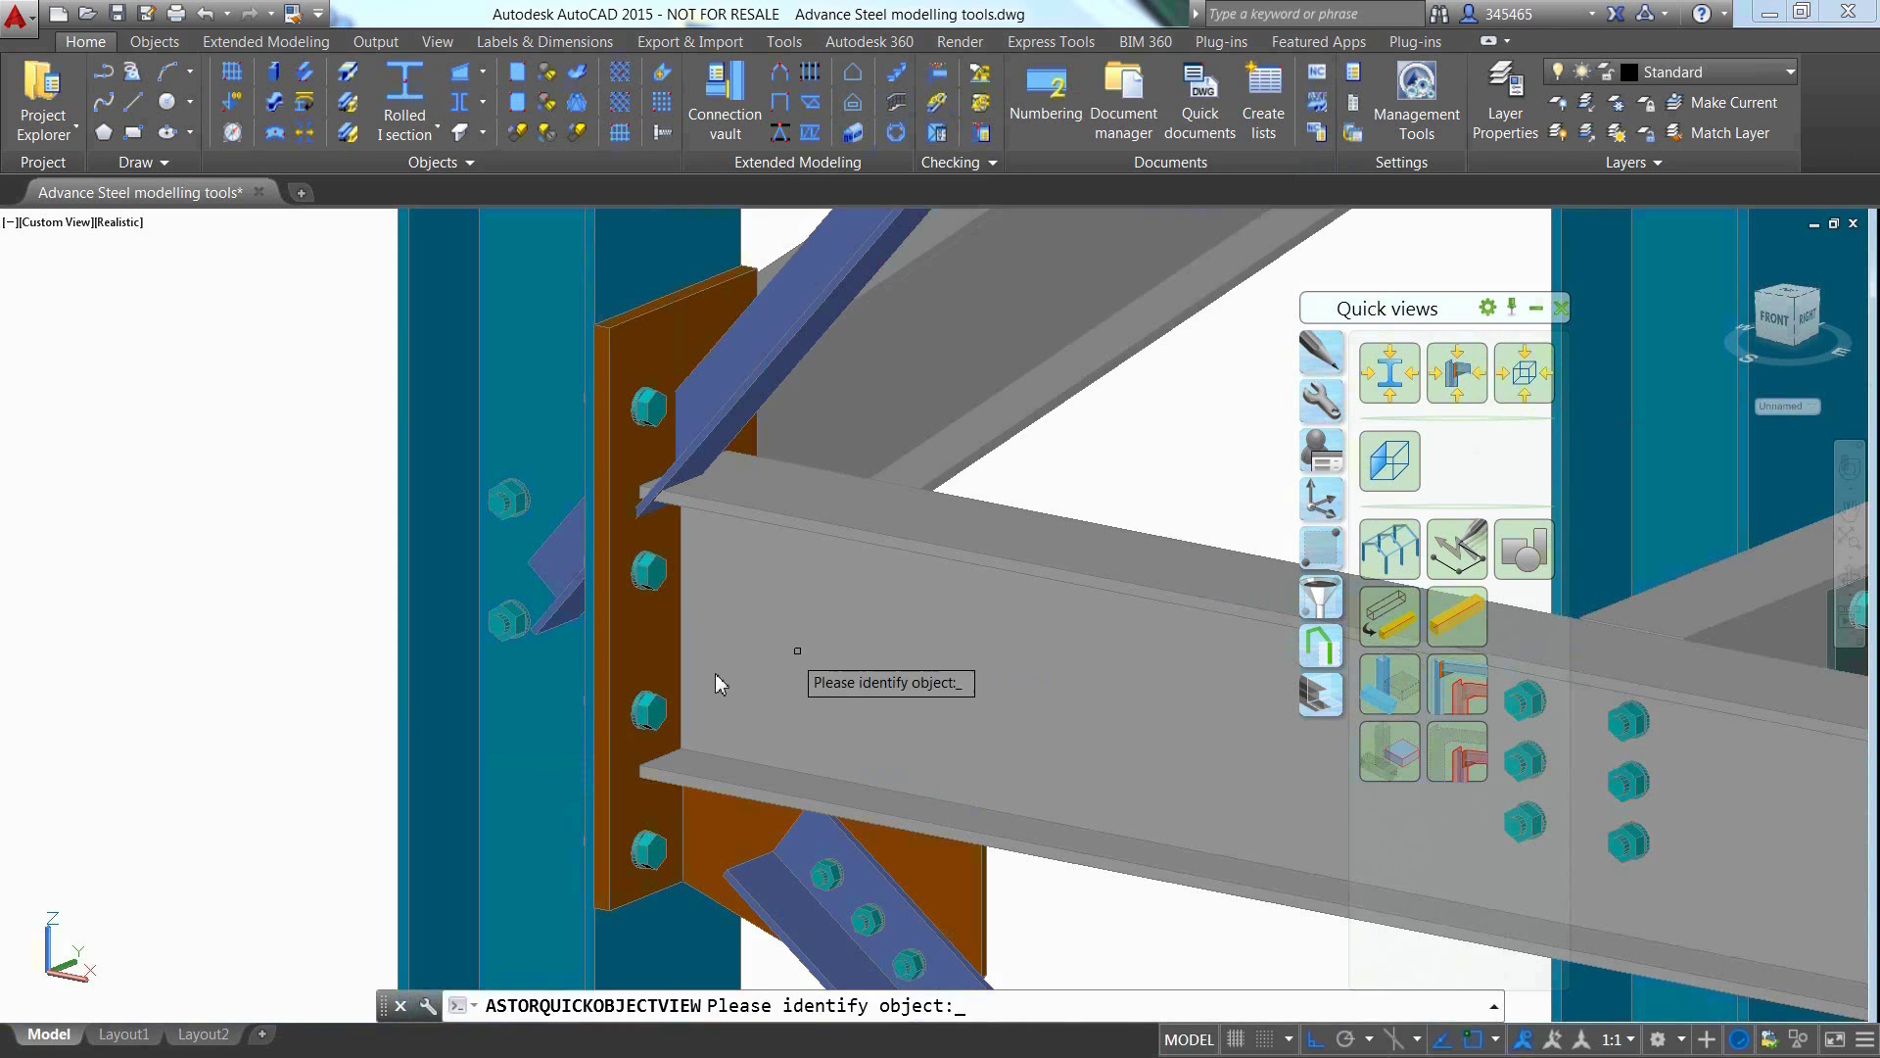
left_click(638, 688)
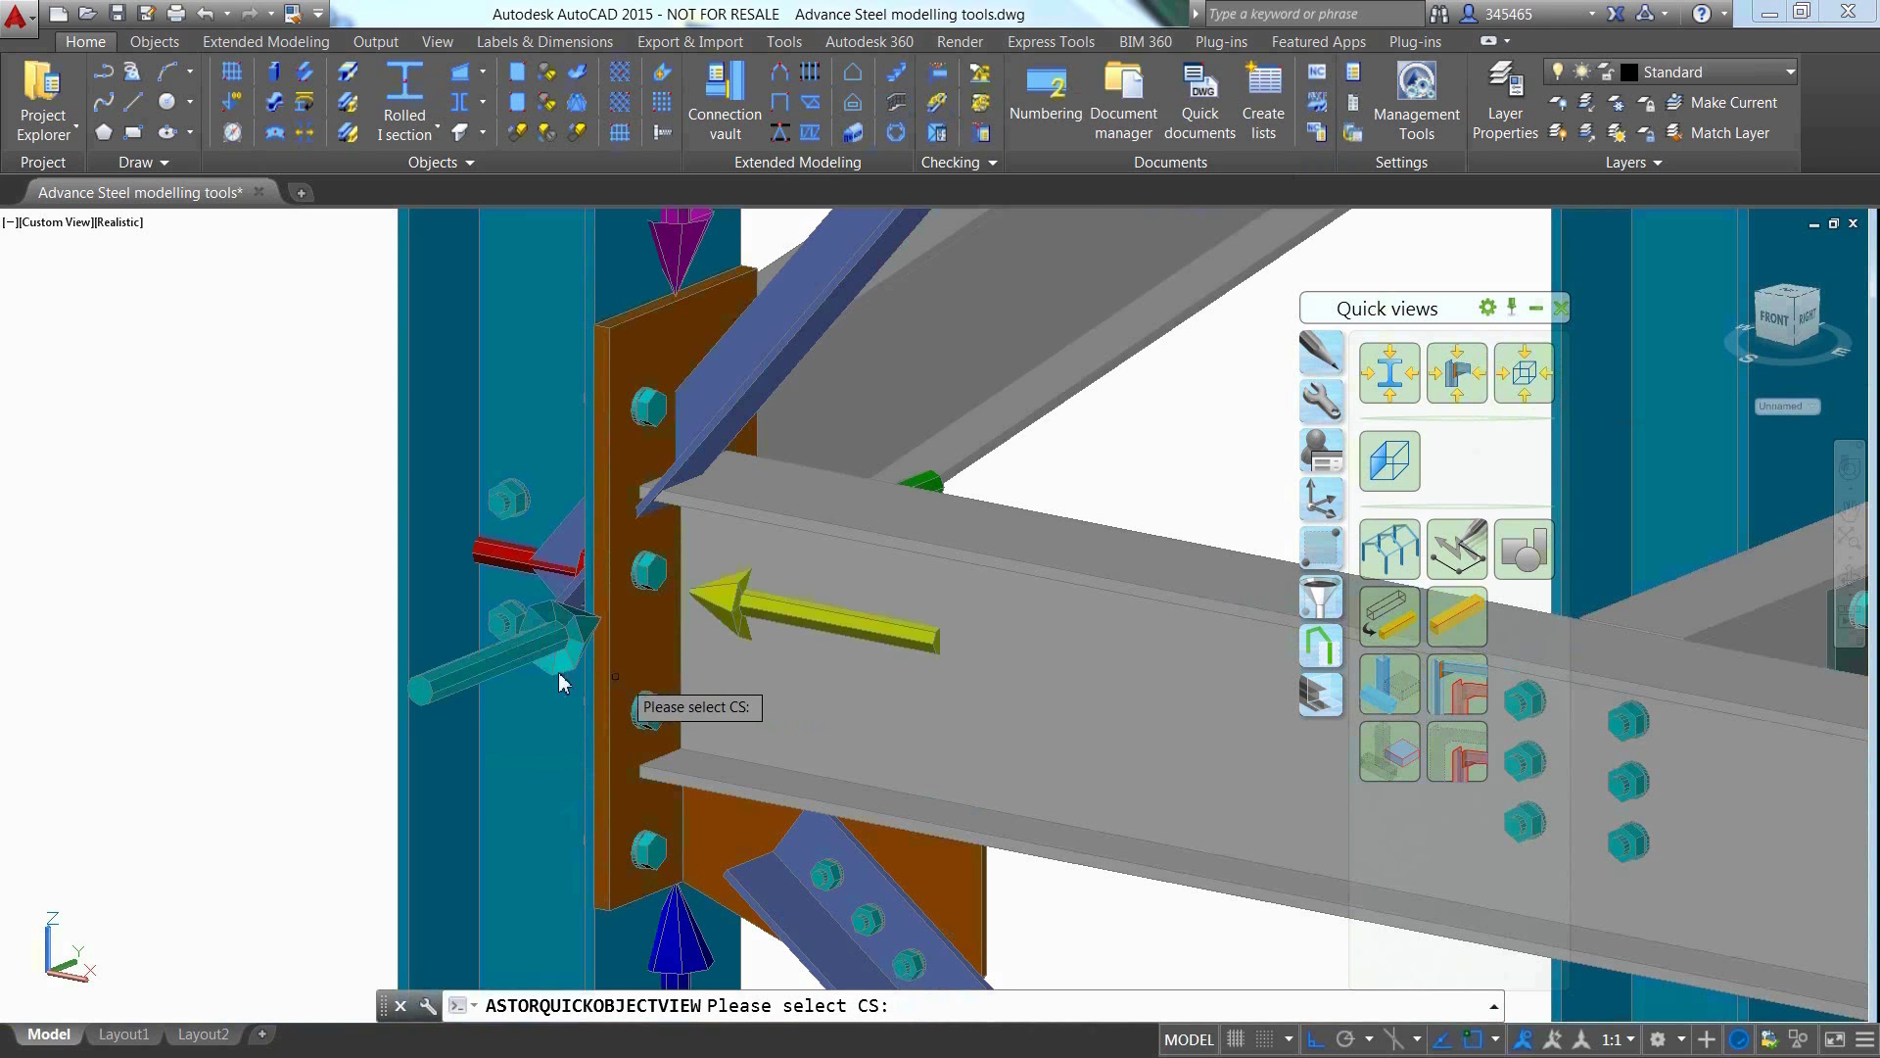
left_click(473, 674)
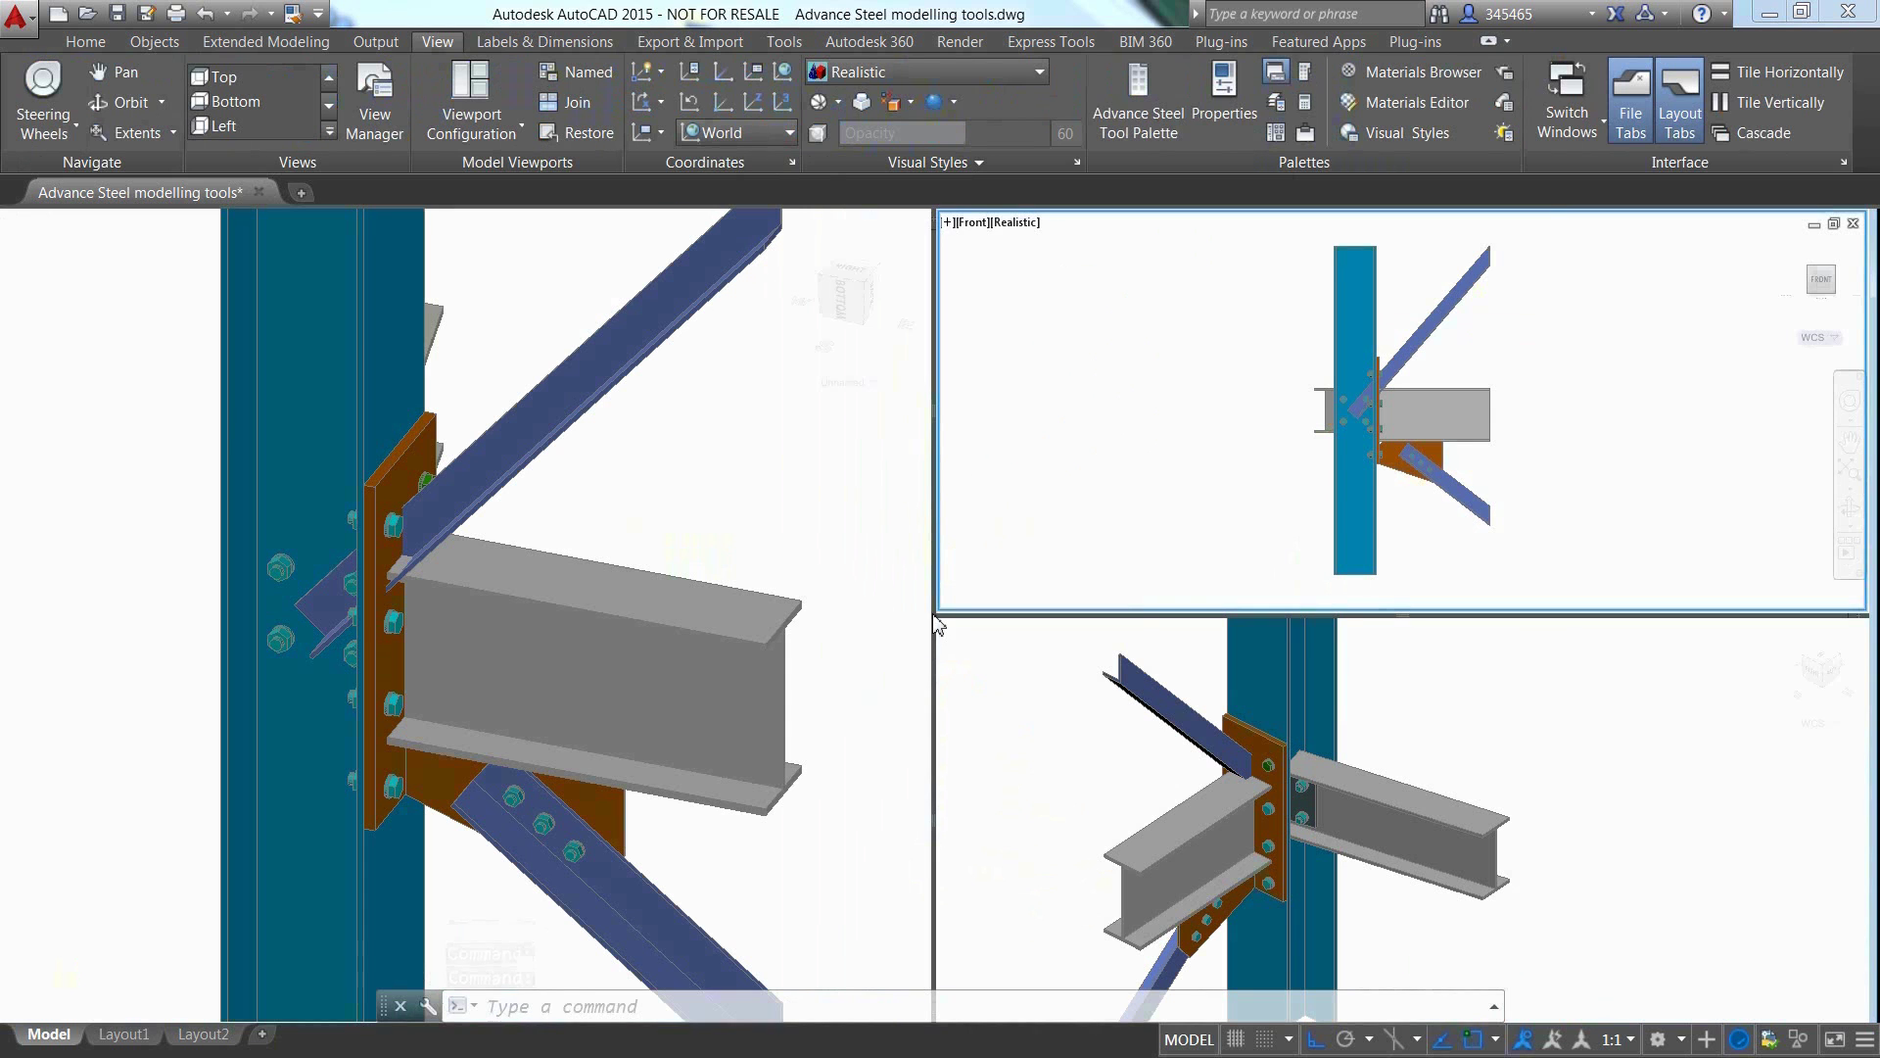
left_click_drag(935, 619, 1242, 617)
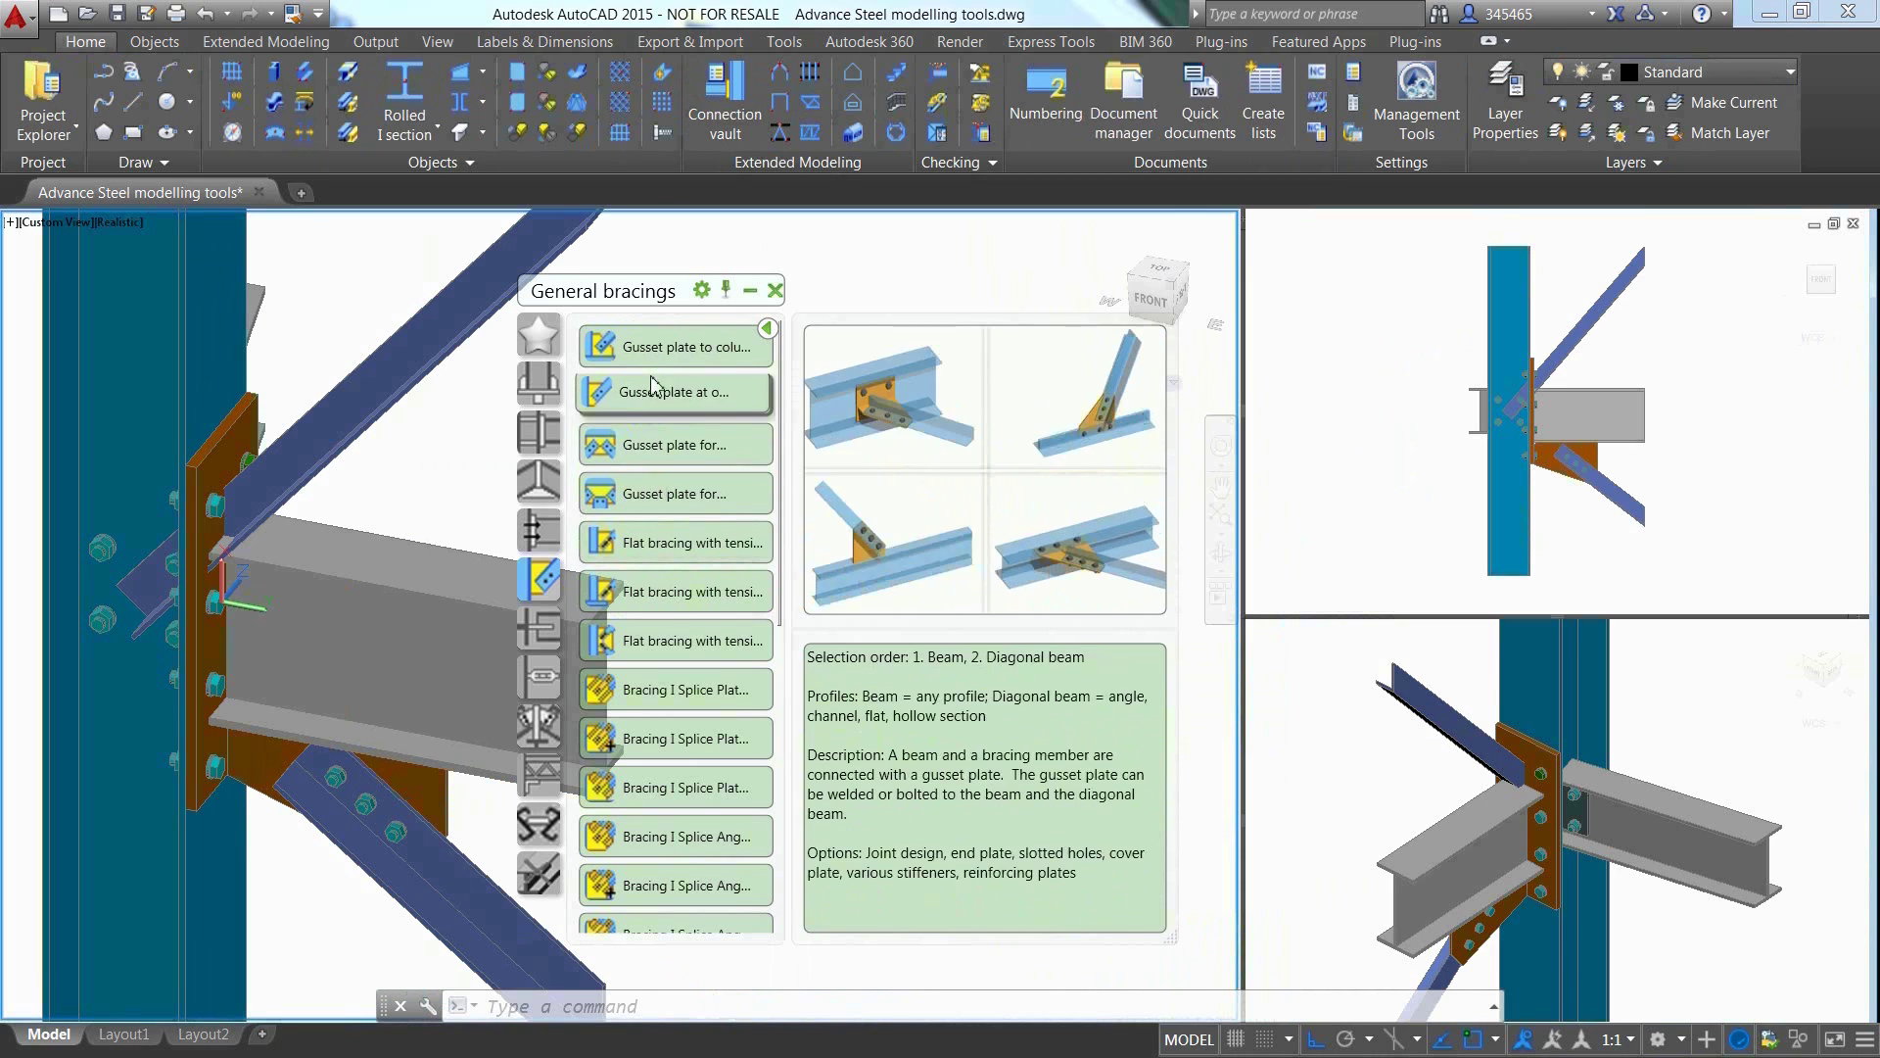
Create a gusset plate connection between the beam, the end plate and the diagonal brace
left_click(626, 348)
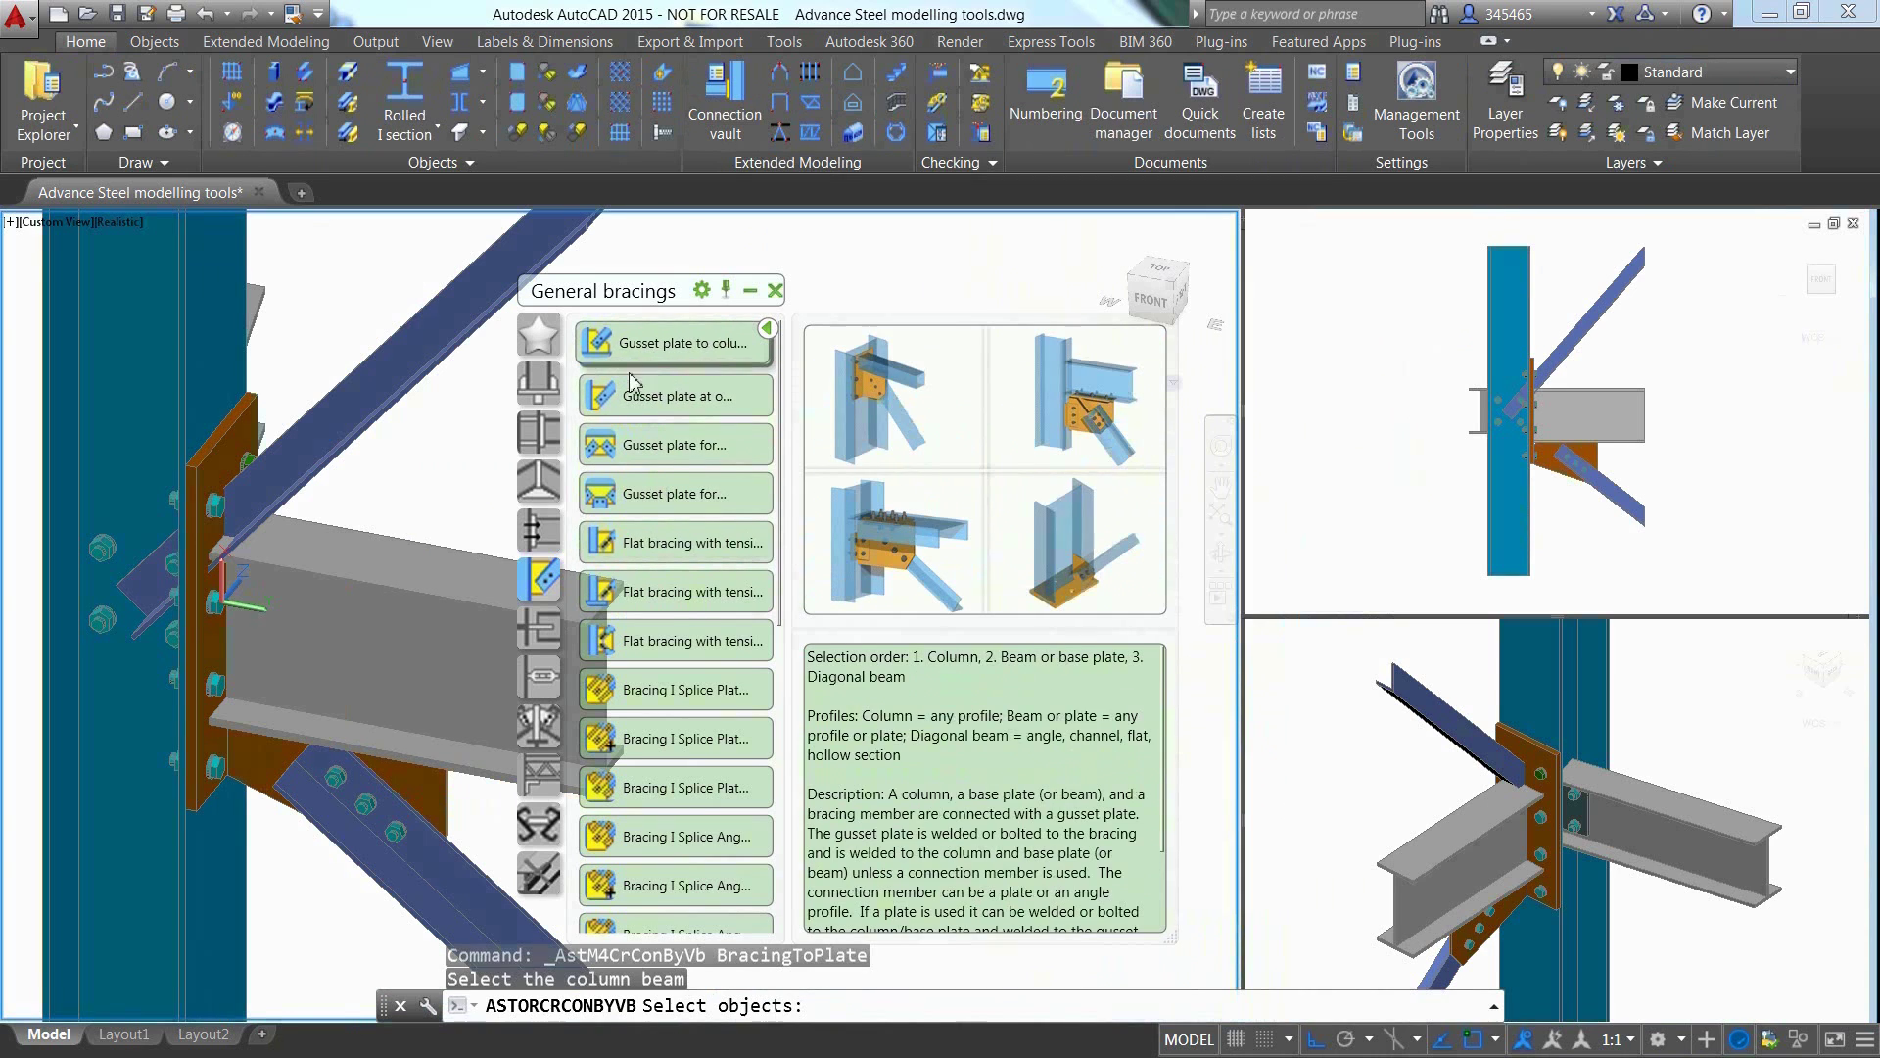
left_click(372, 549)
left_click(228, 431)
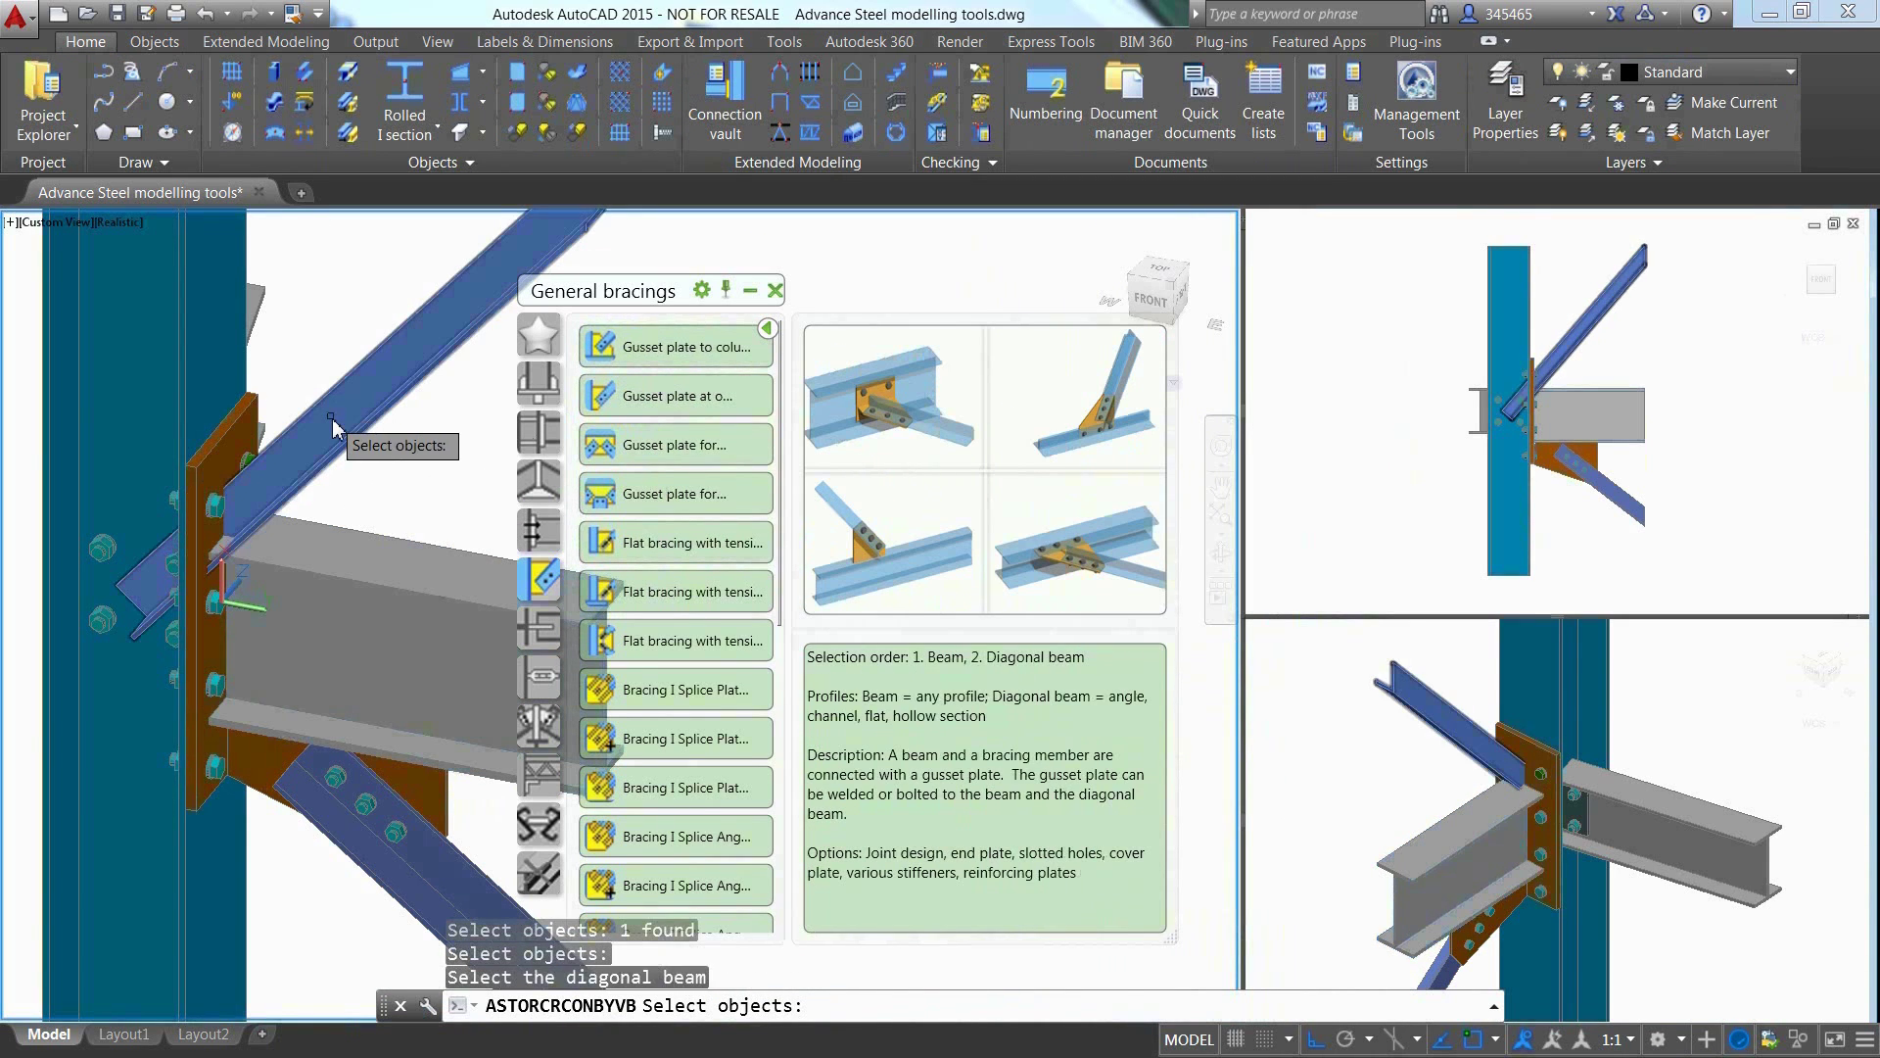
left_click(332, 421)
key("Return")
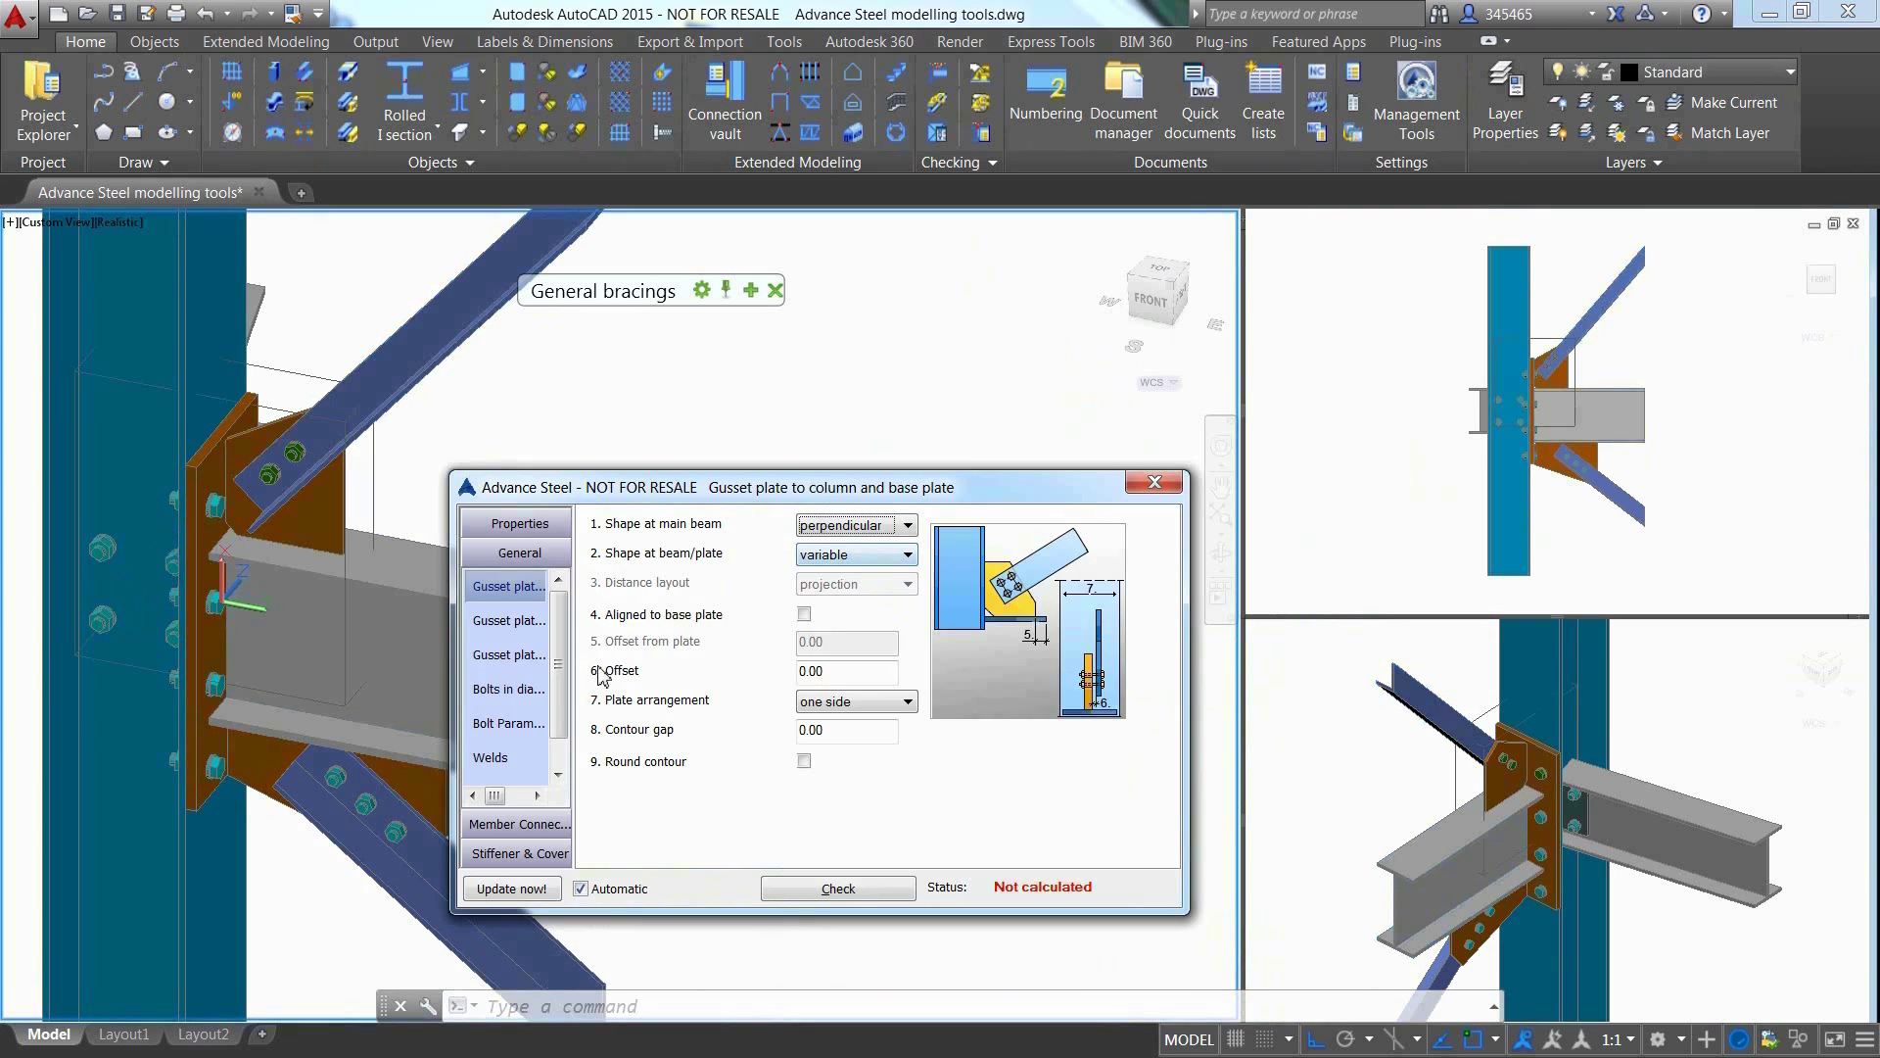
Give the brace gusset 3 bolts along, orbit behind, and pick the short beam as railing base
left_click(529, 689)
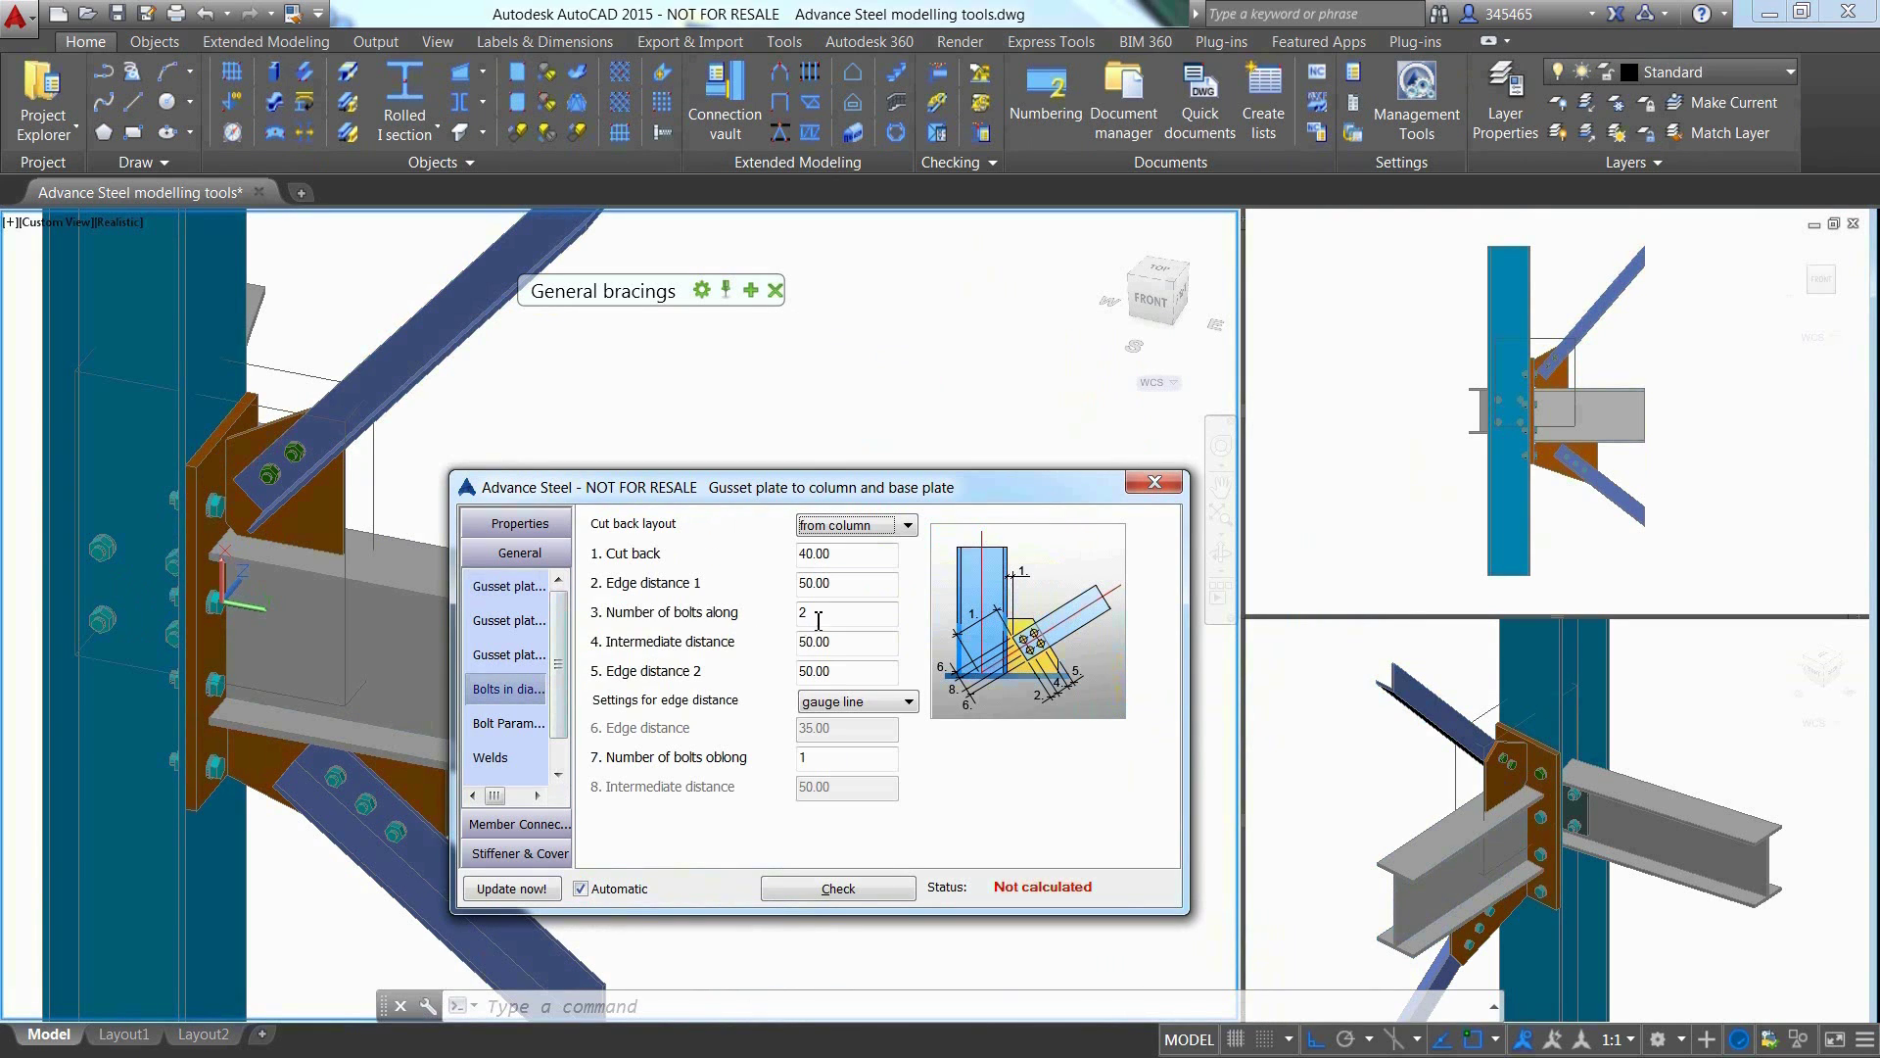
type("3")
double_click(826, 611)
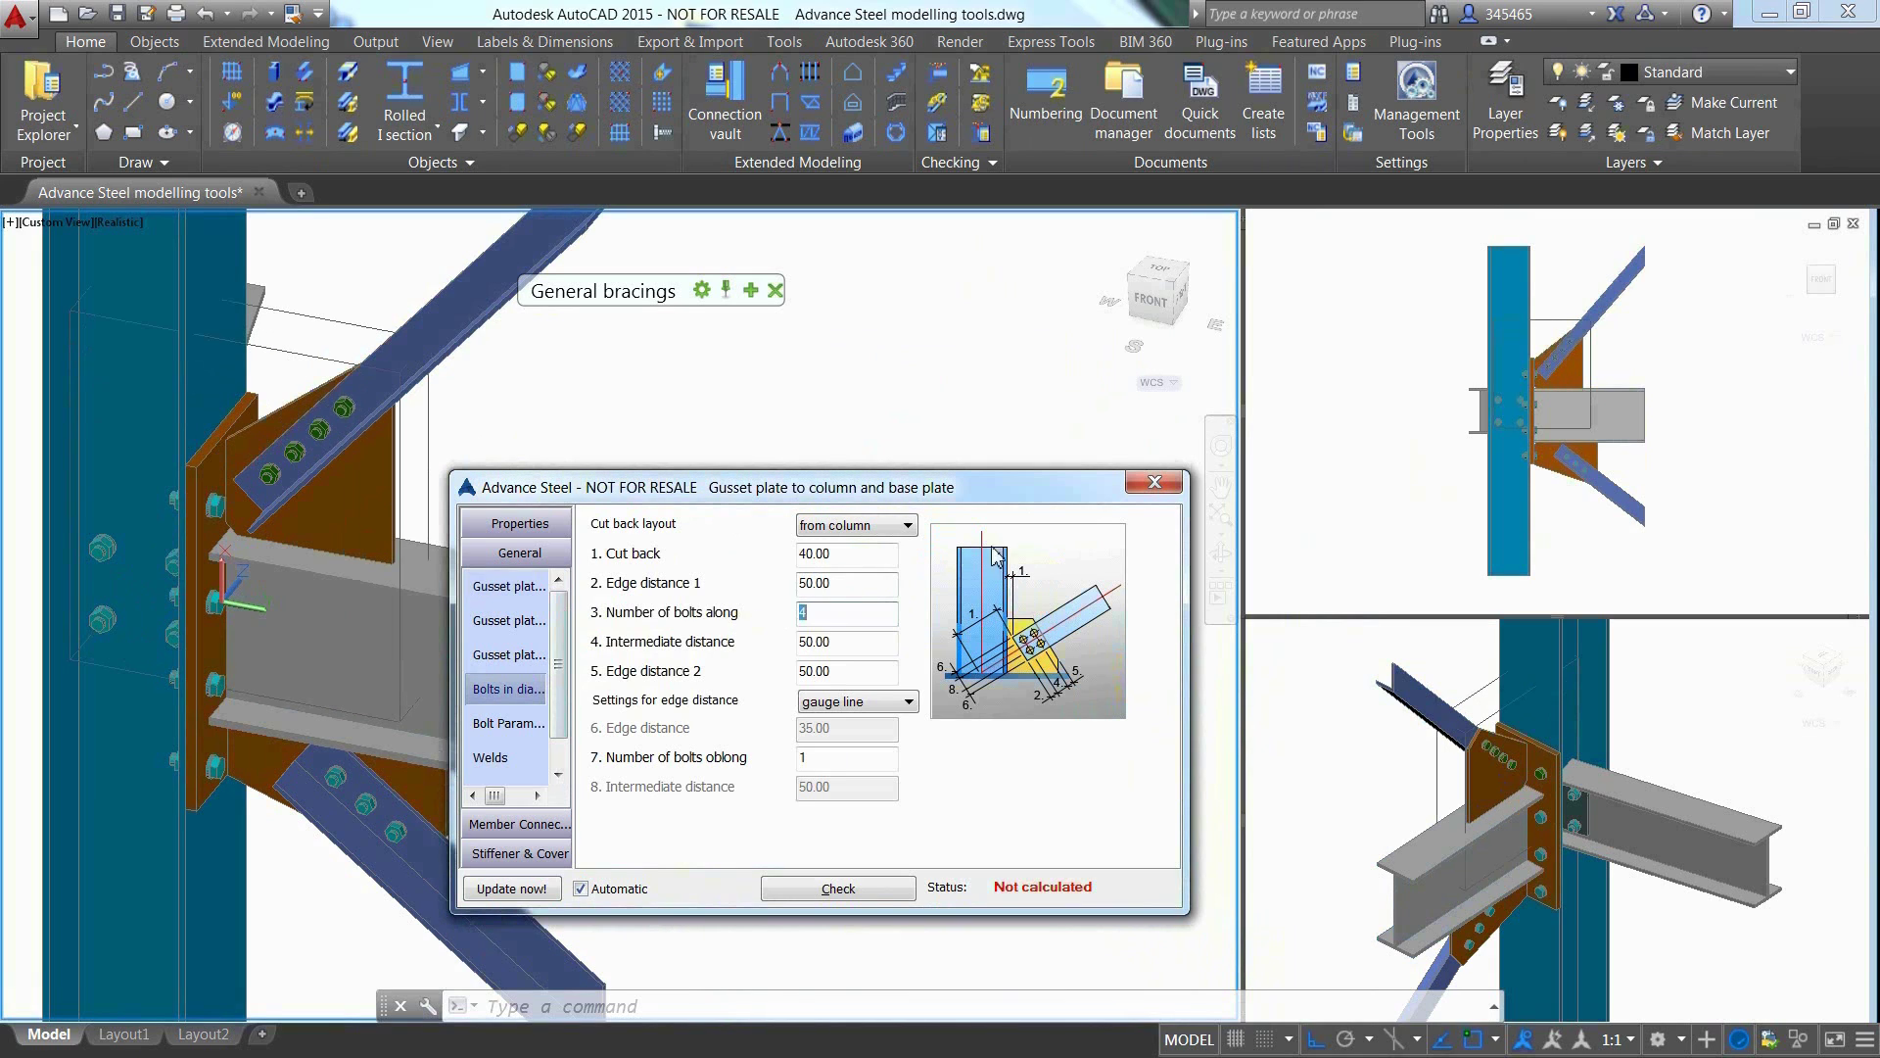
left_click(1154, 482)
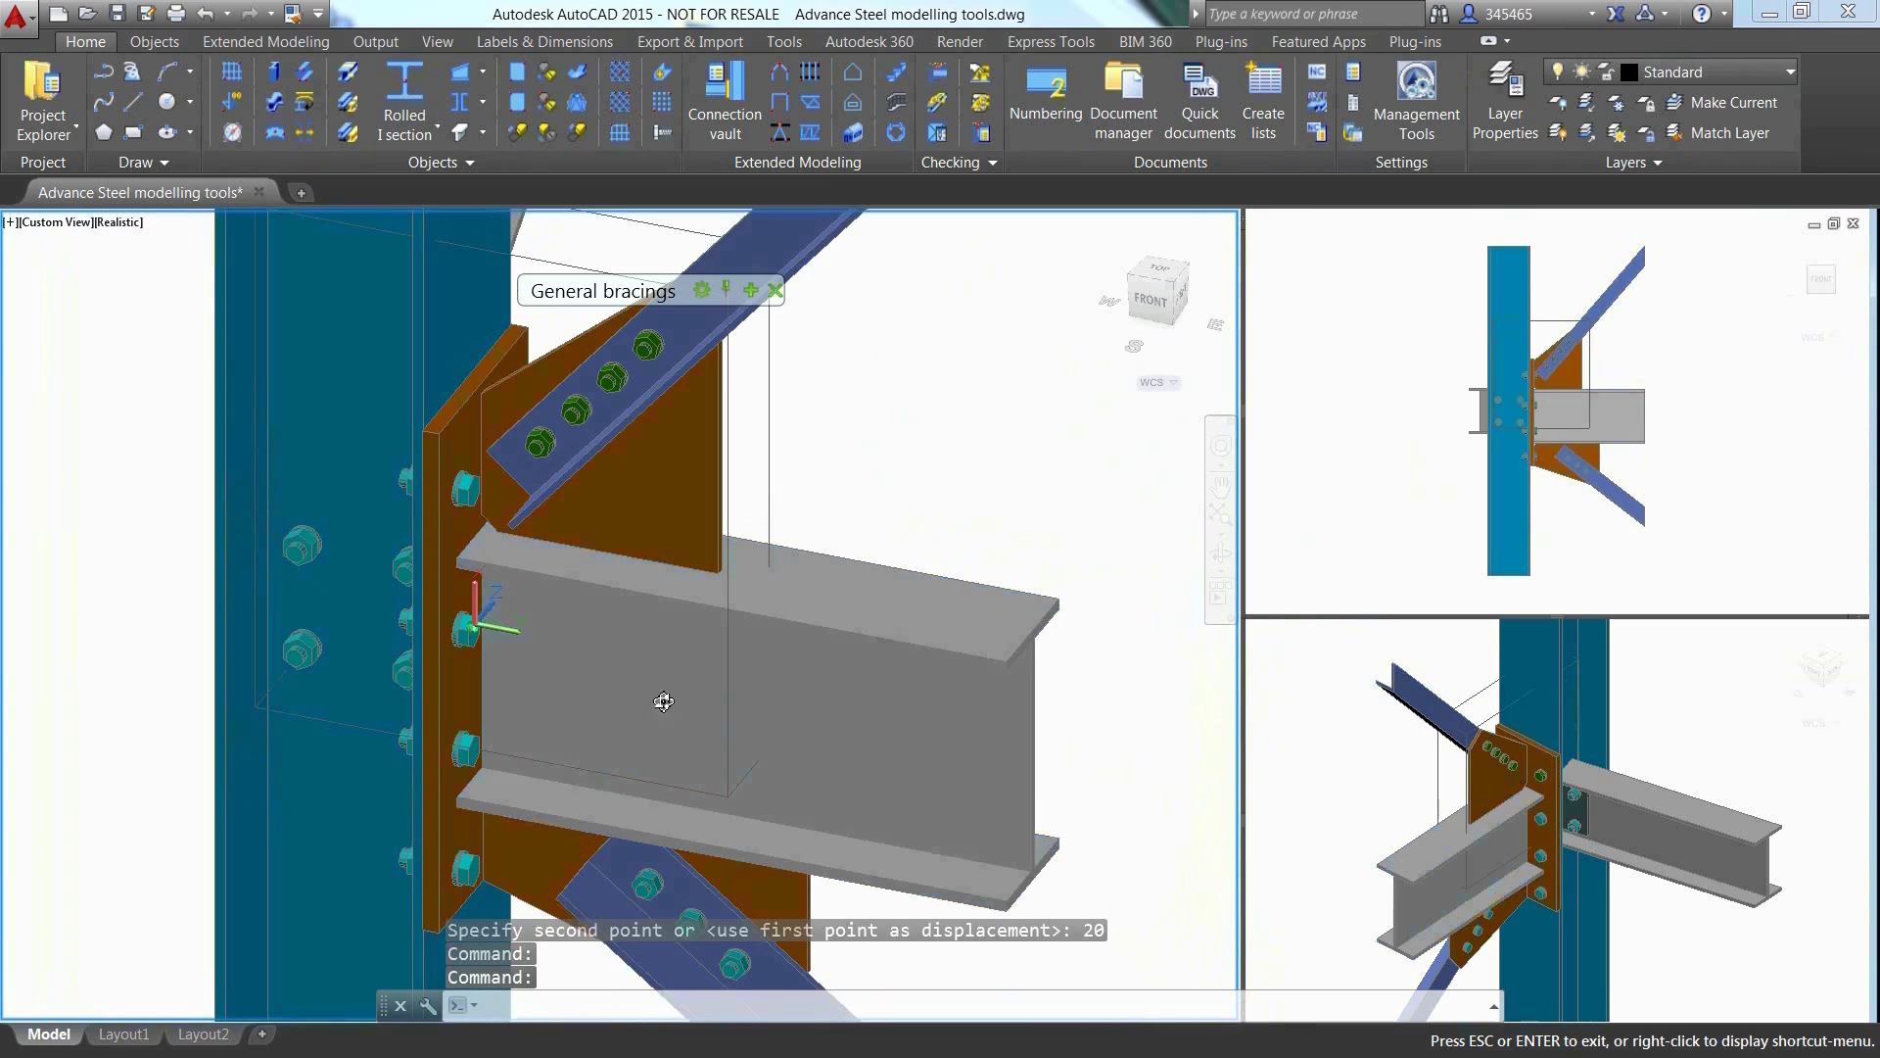
middle_click_drag(564, 635, 768, 558, "shift")
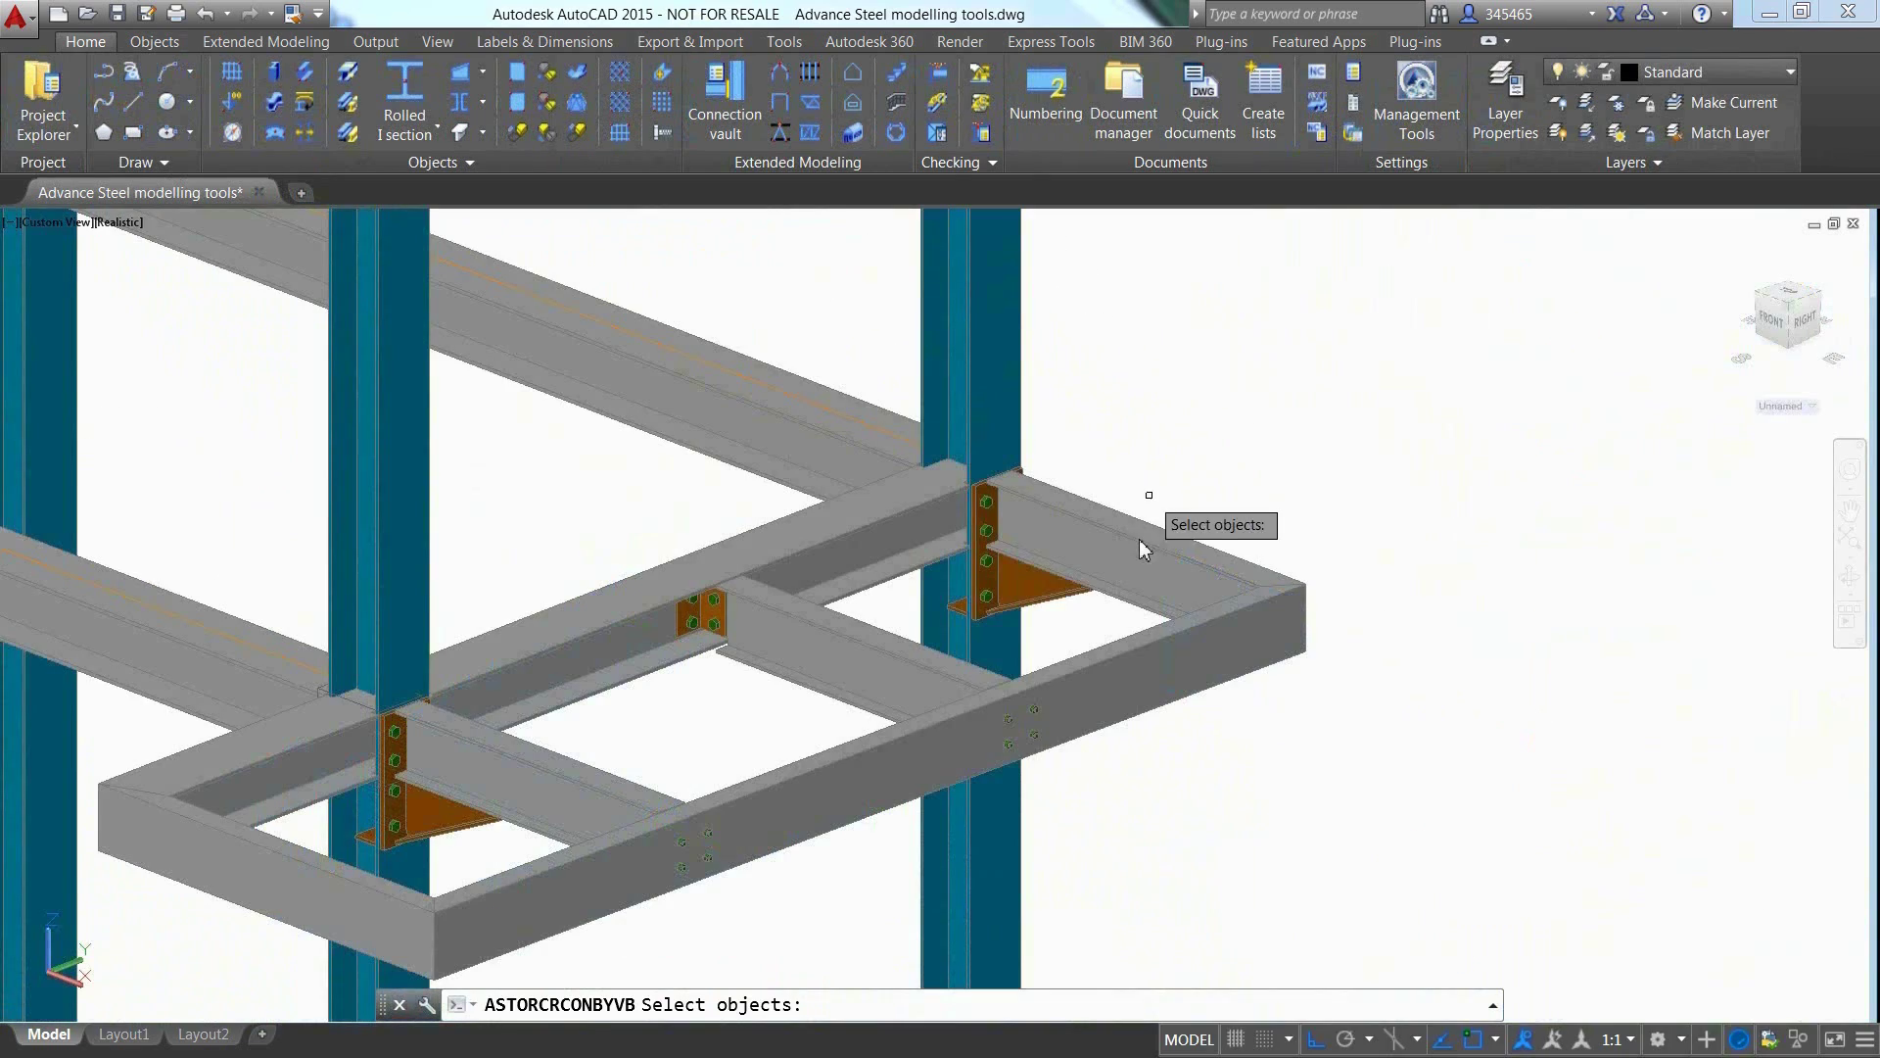
left_click(1143, 551)
Add the front, front-left and left side beams as railing bases and create the railing
left_click(1143, 666)
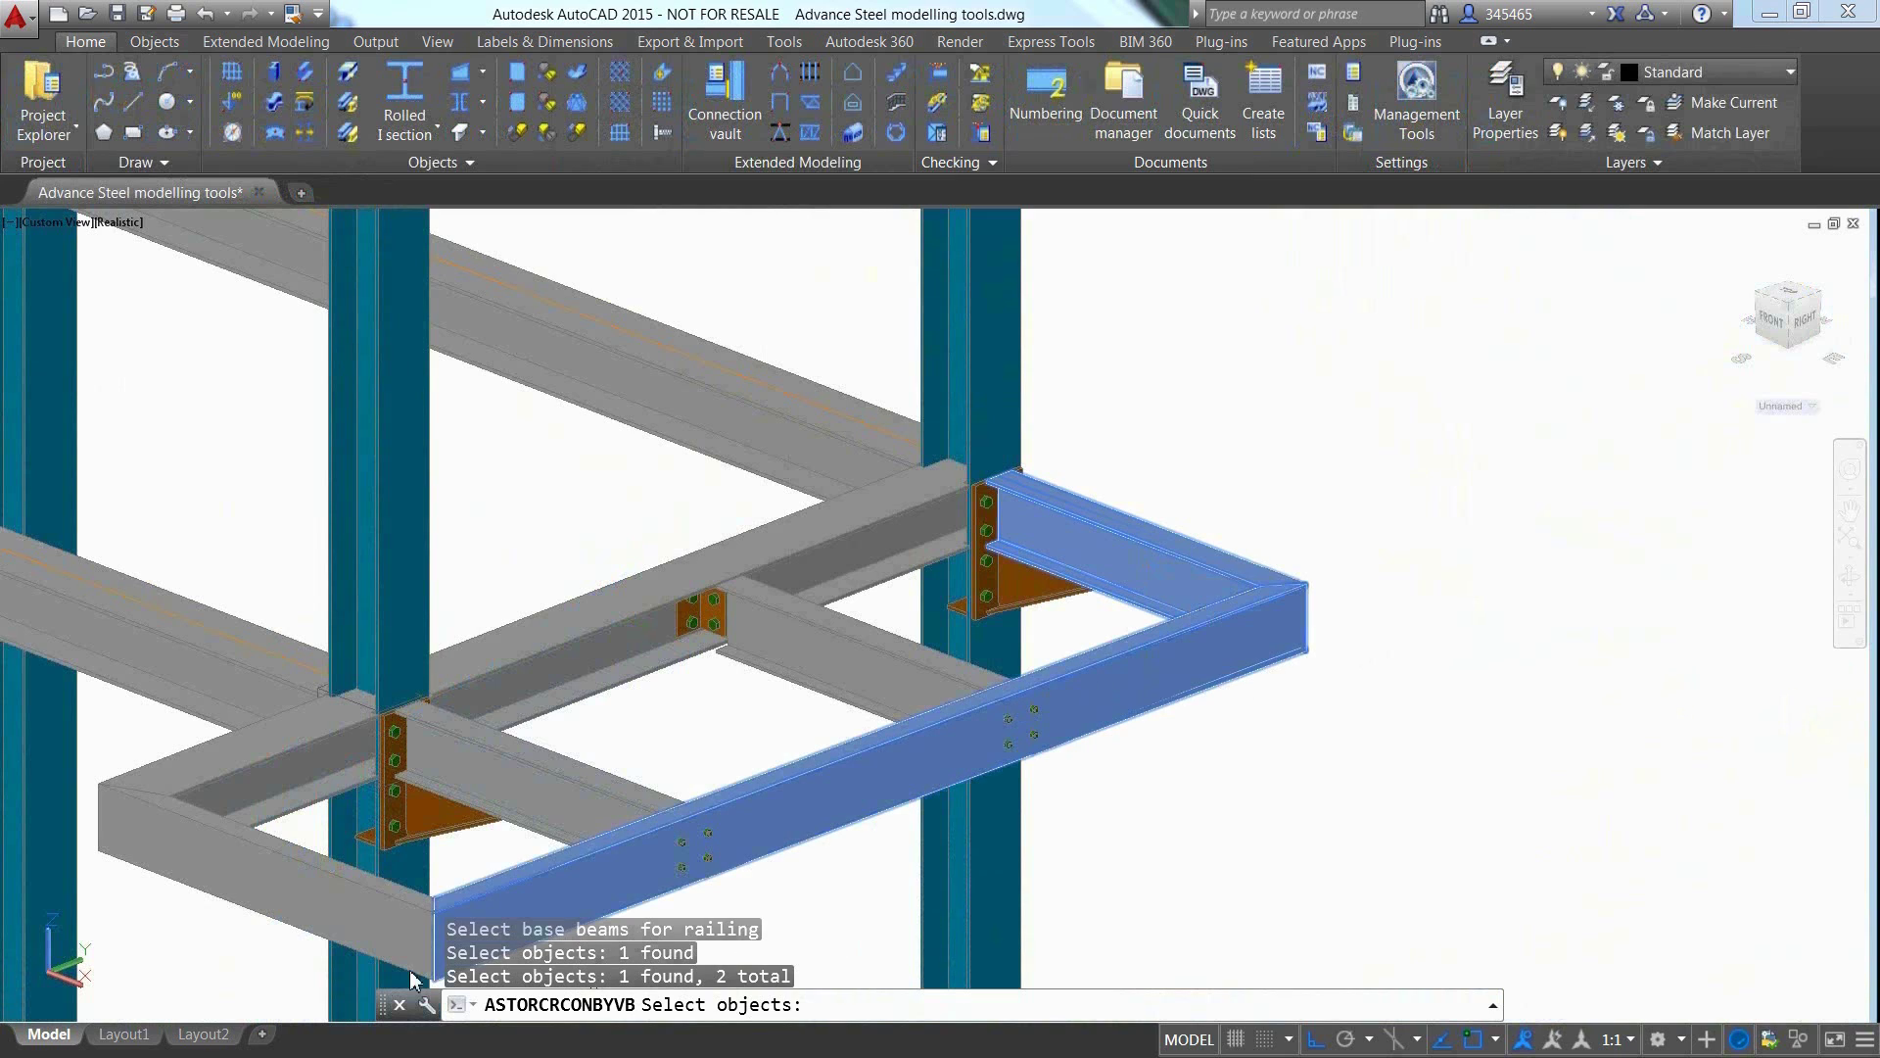
left_click(276, 910)
left_click(270, 774)
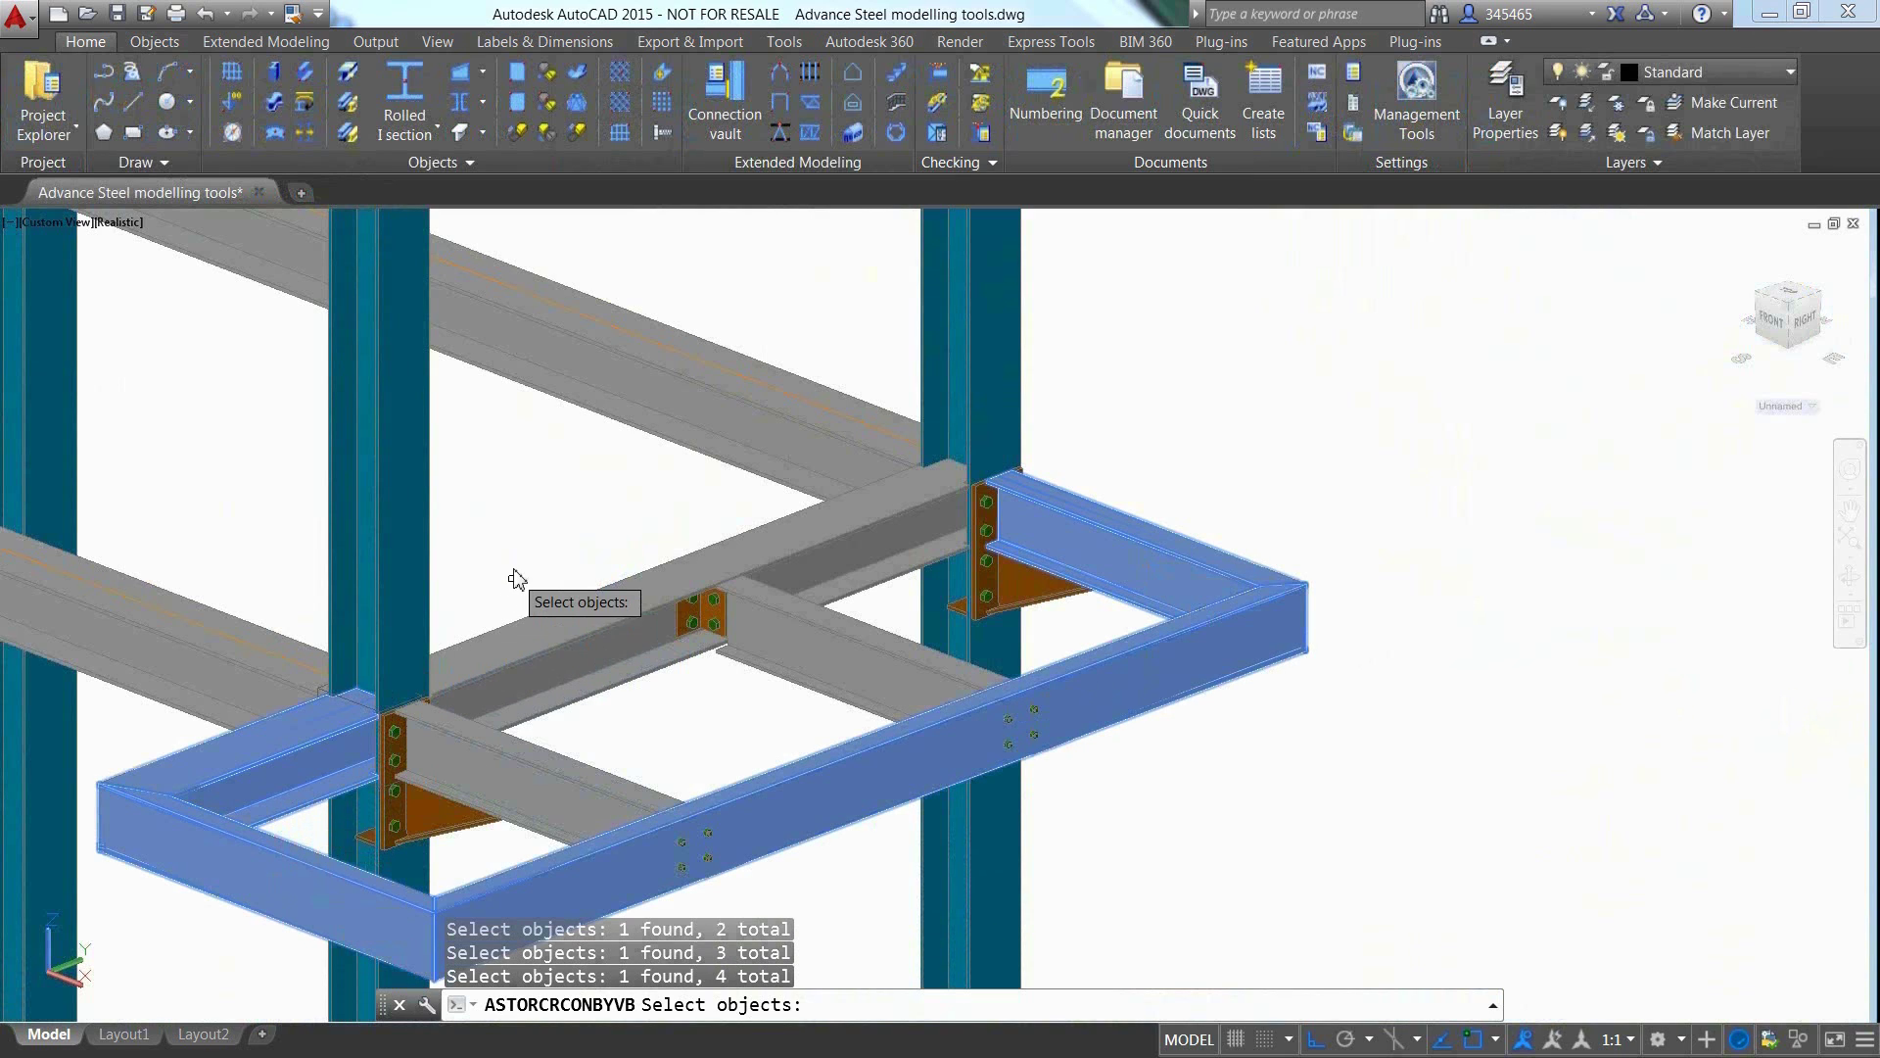
key("Return")
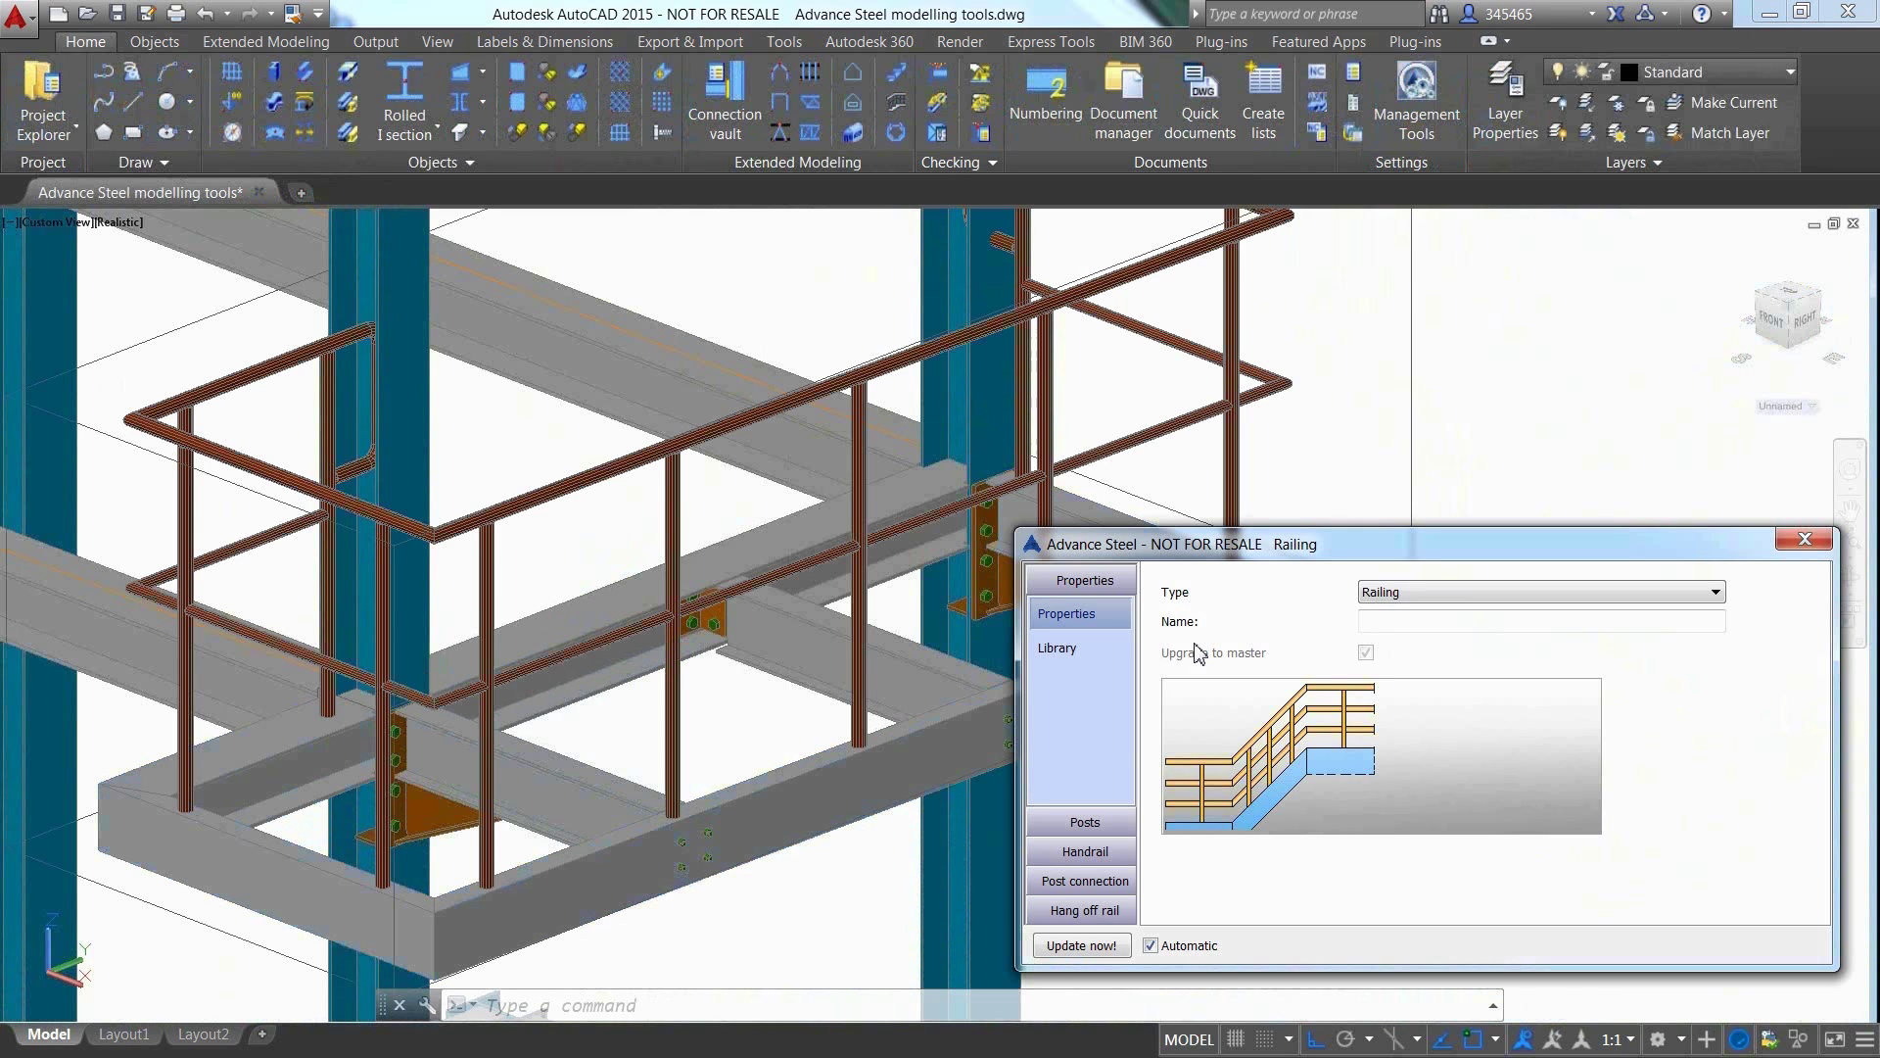
Add a kick rail and give the handrail Knee corners
left_click(1085, 851)
left_click(1057, 706)
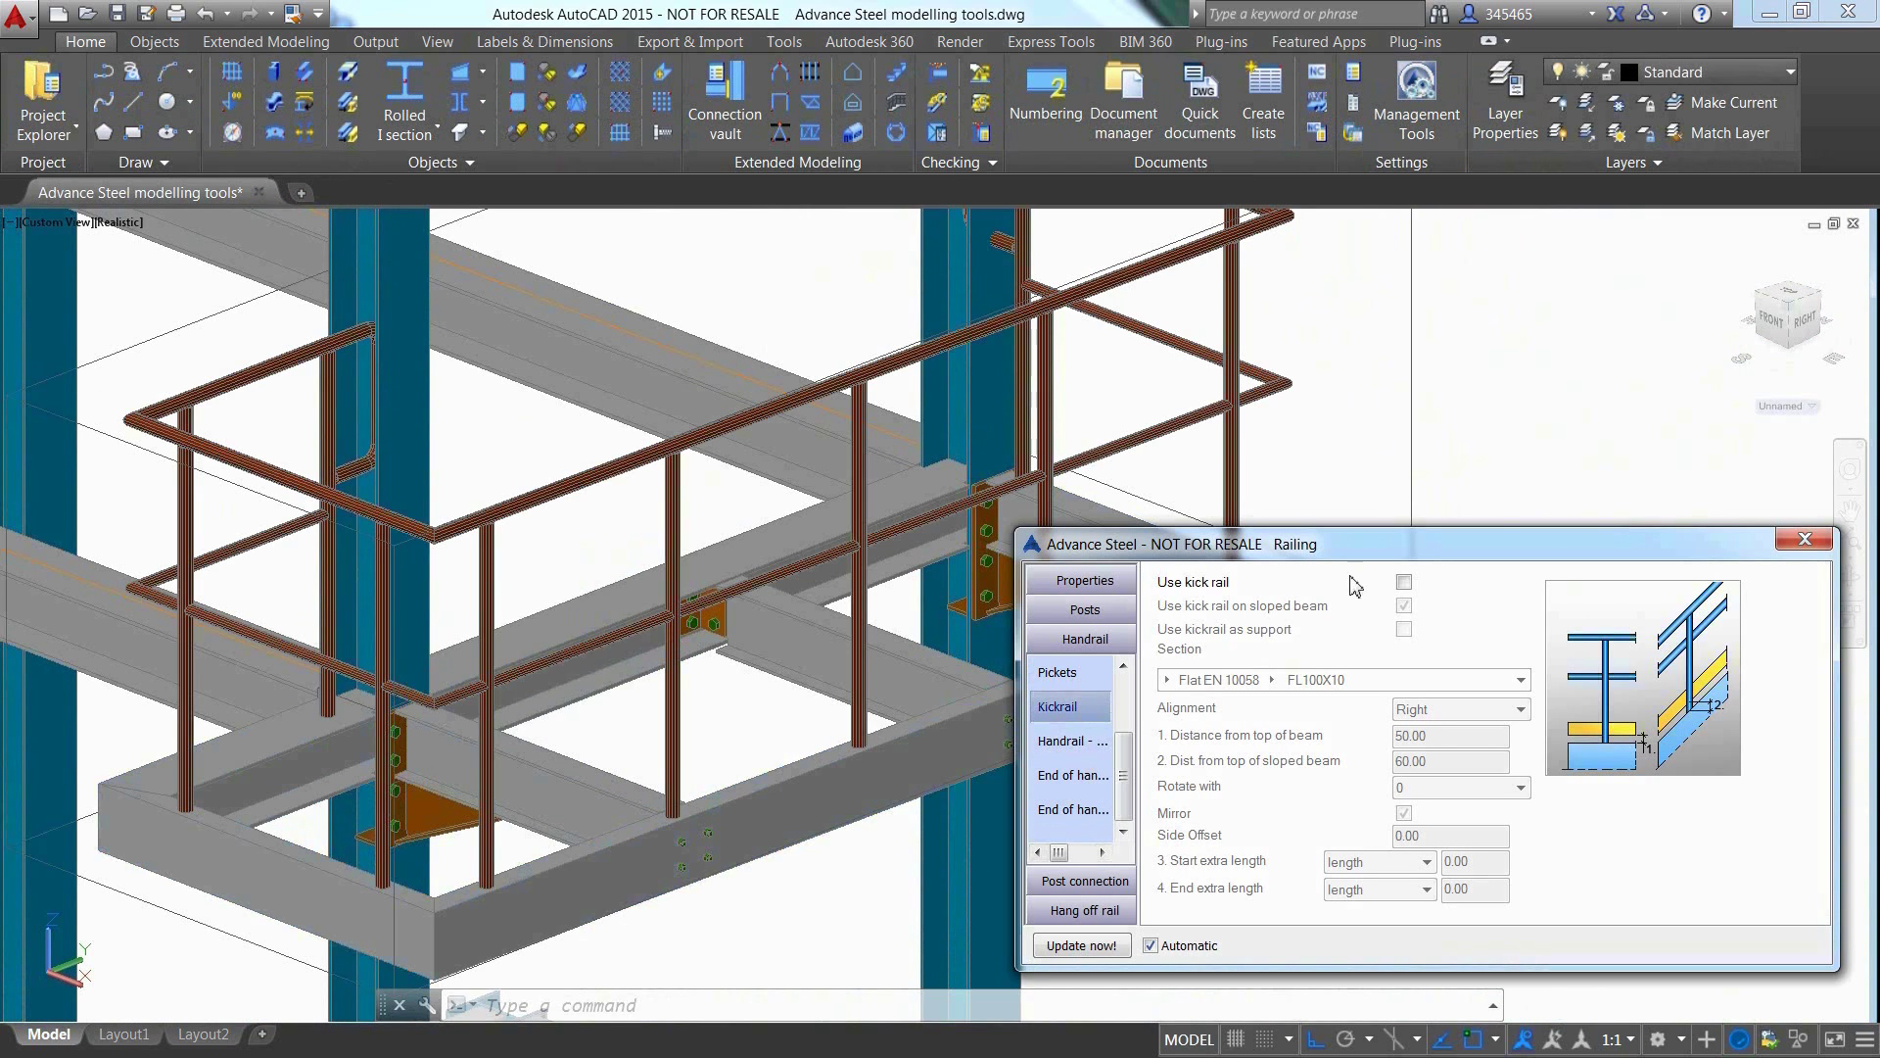
left_click(1403, 583)
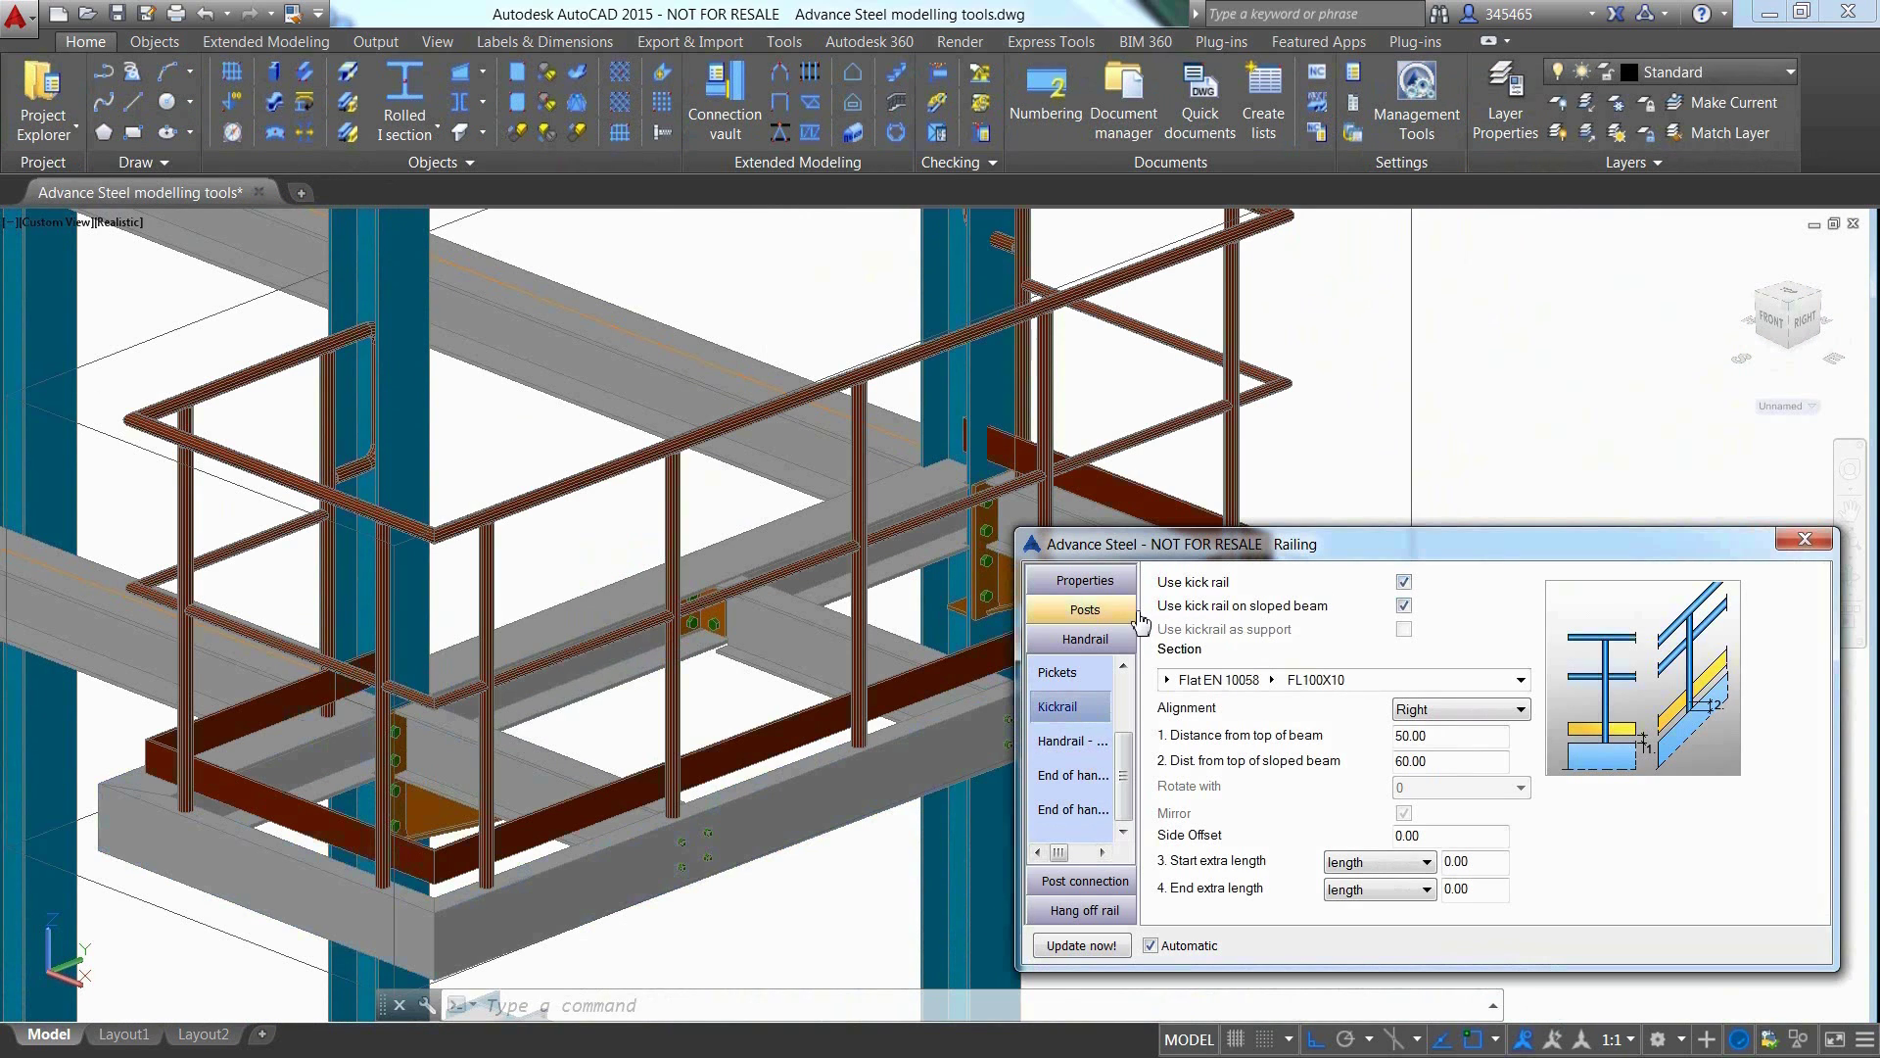
left_click(1072, 741)
left_click(1425, 585)
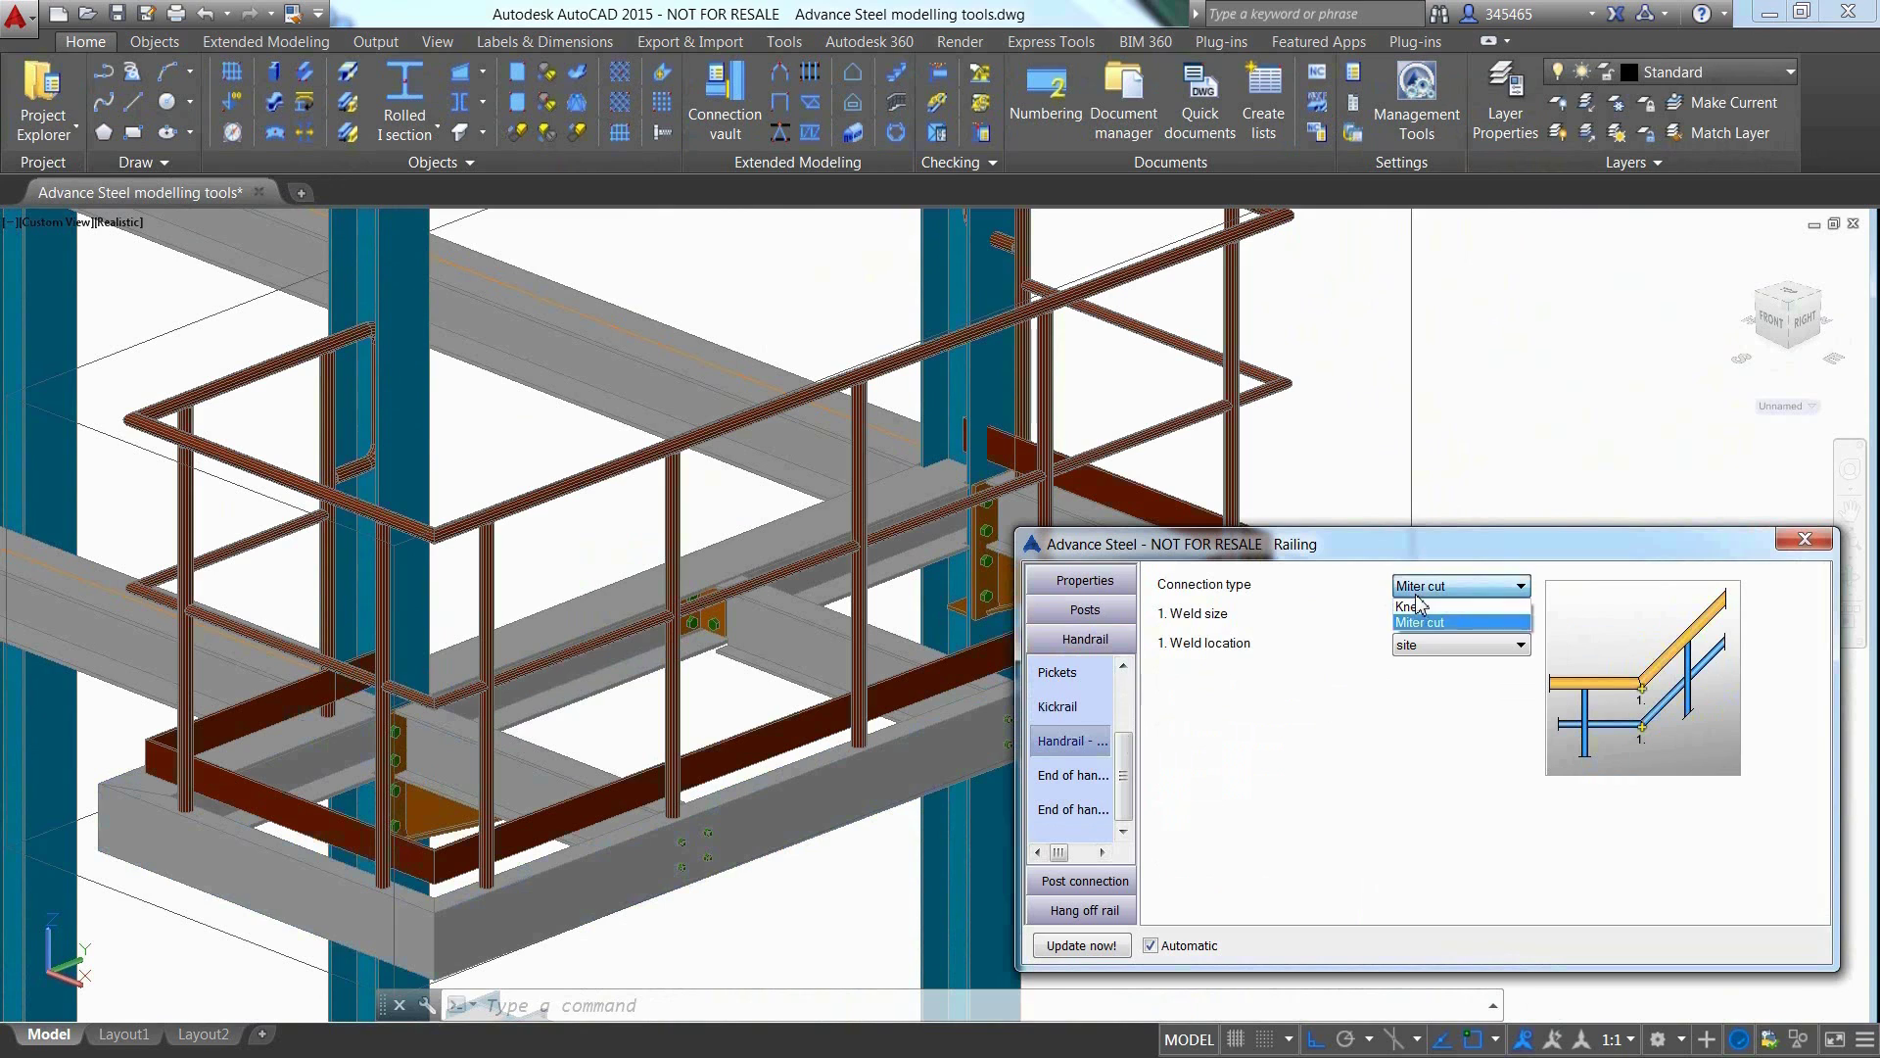
left_click(1422, 612)
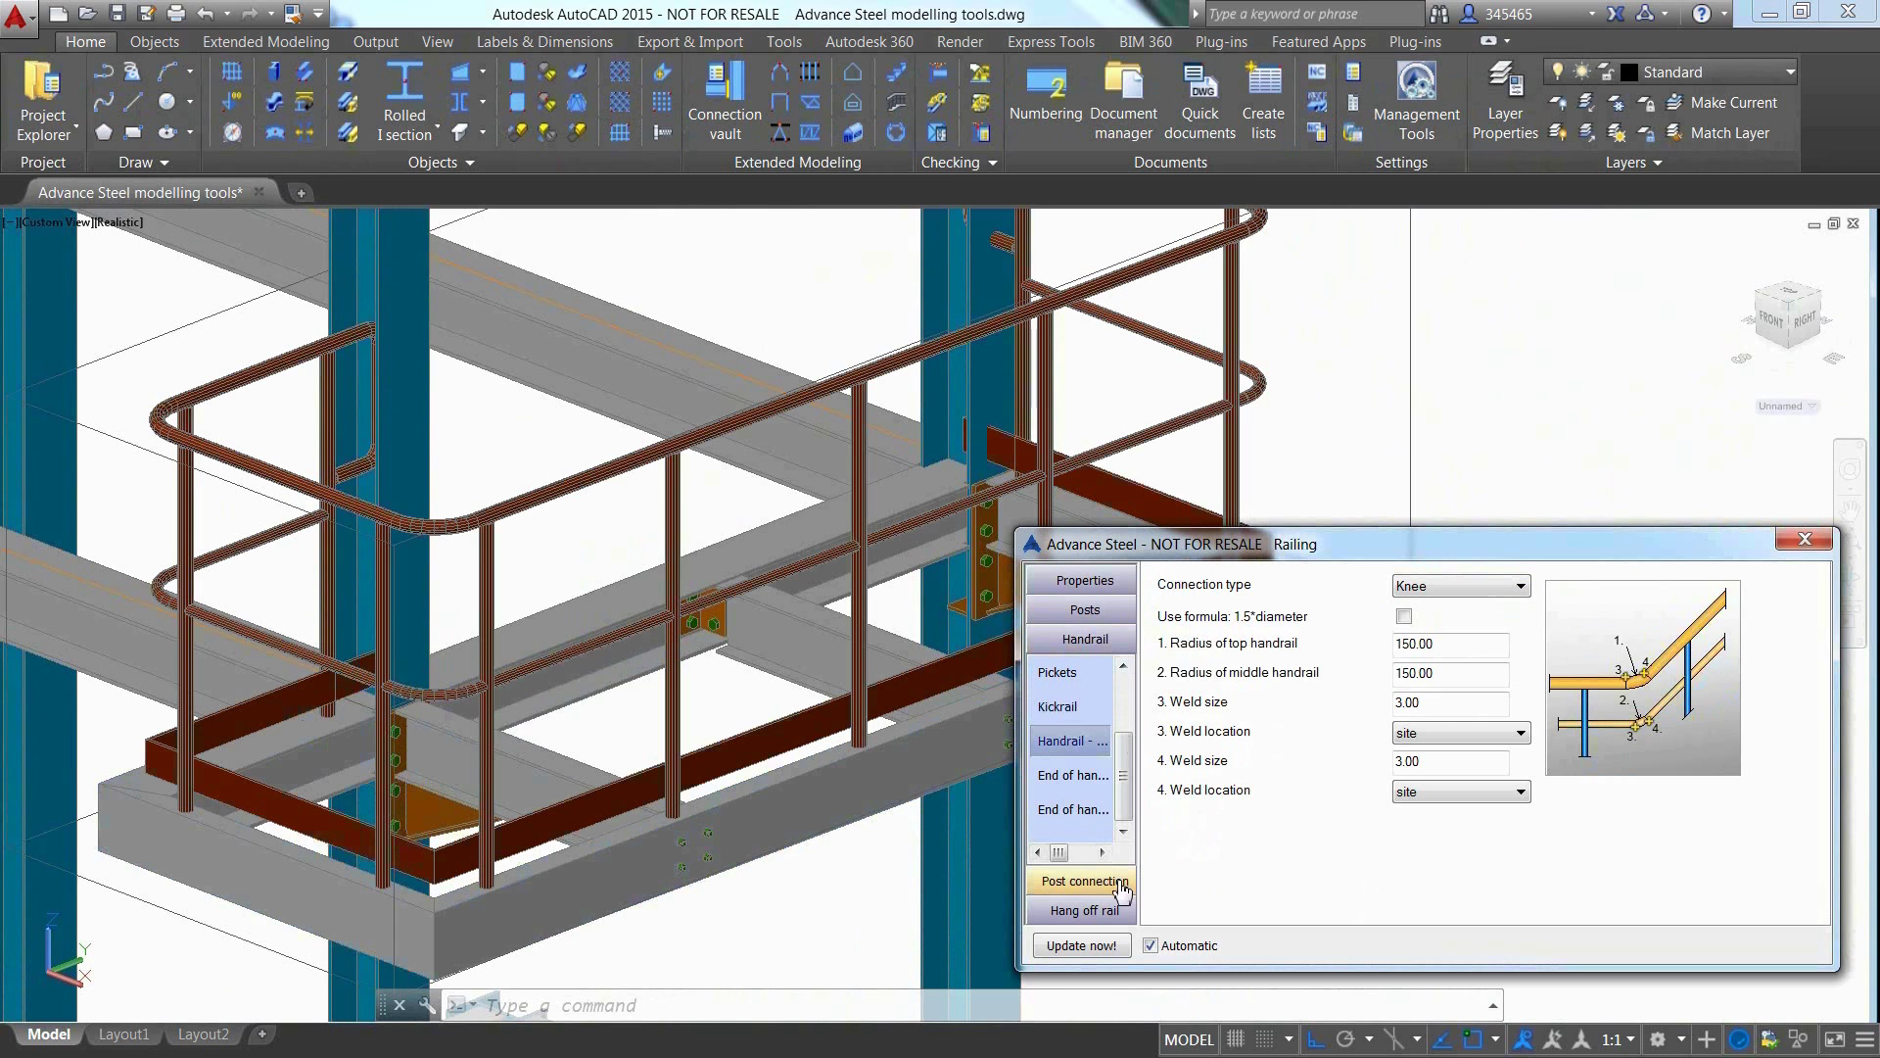
Fix the posts with Plate with weld and apply the bolted railing type from the library
left_click(1085, 881)
left_click(1452, 586)
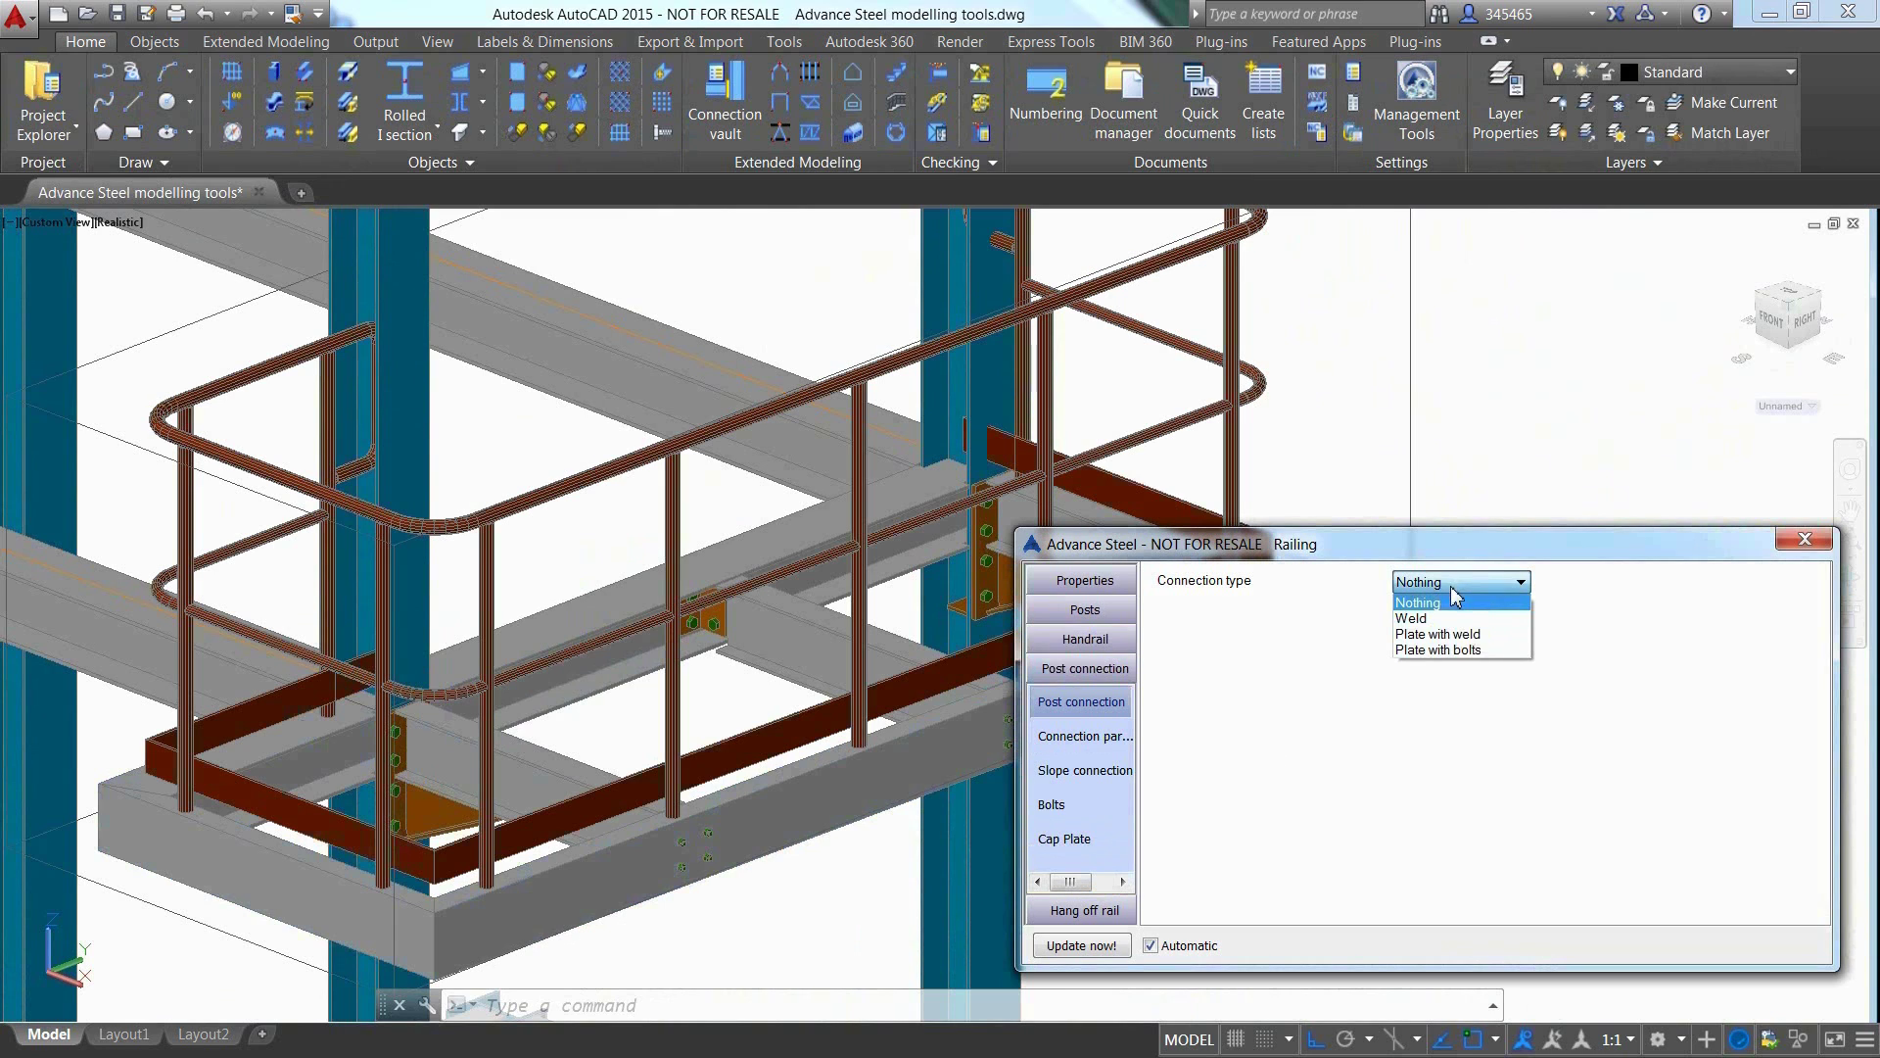
left_click(1457, 648)
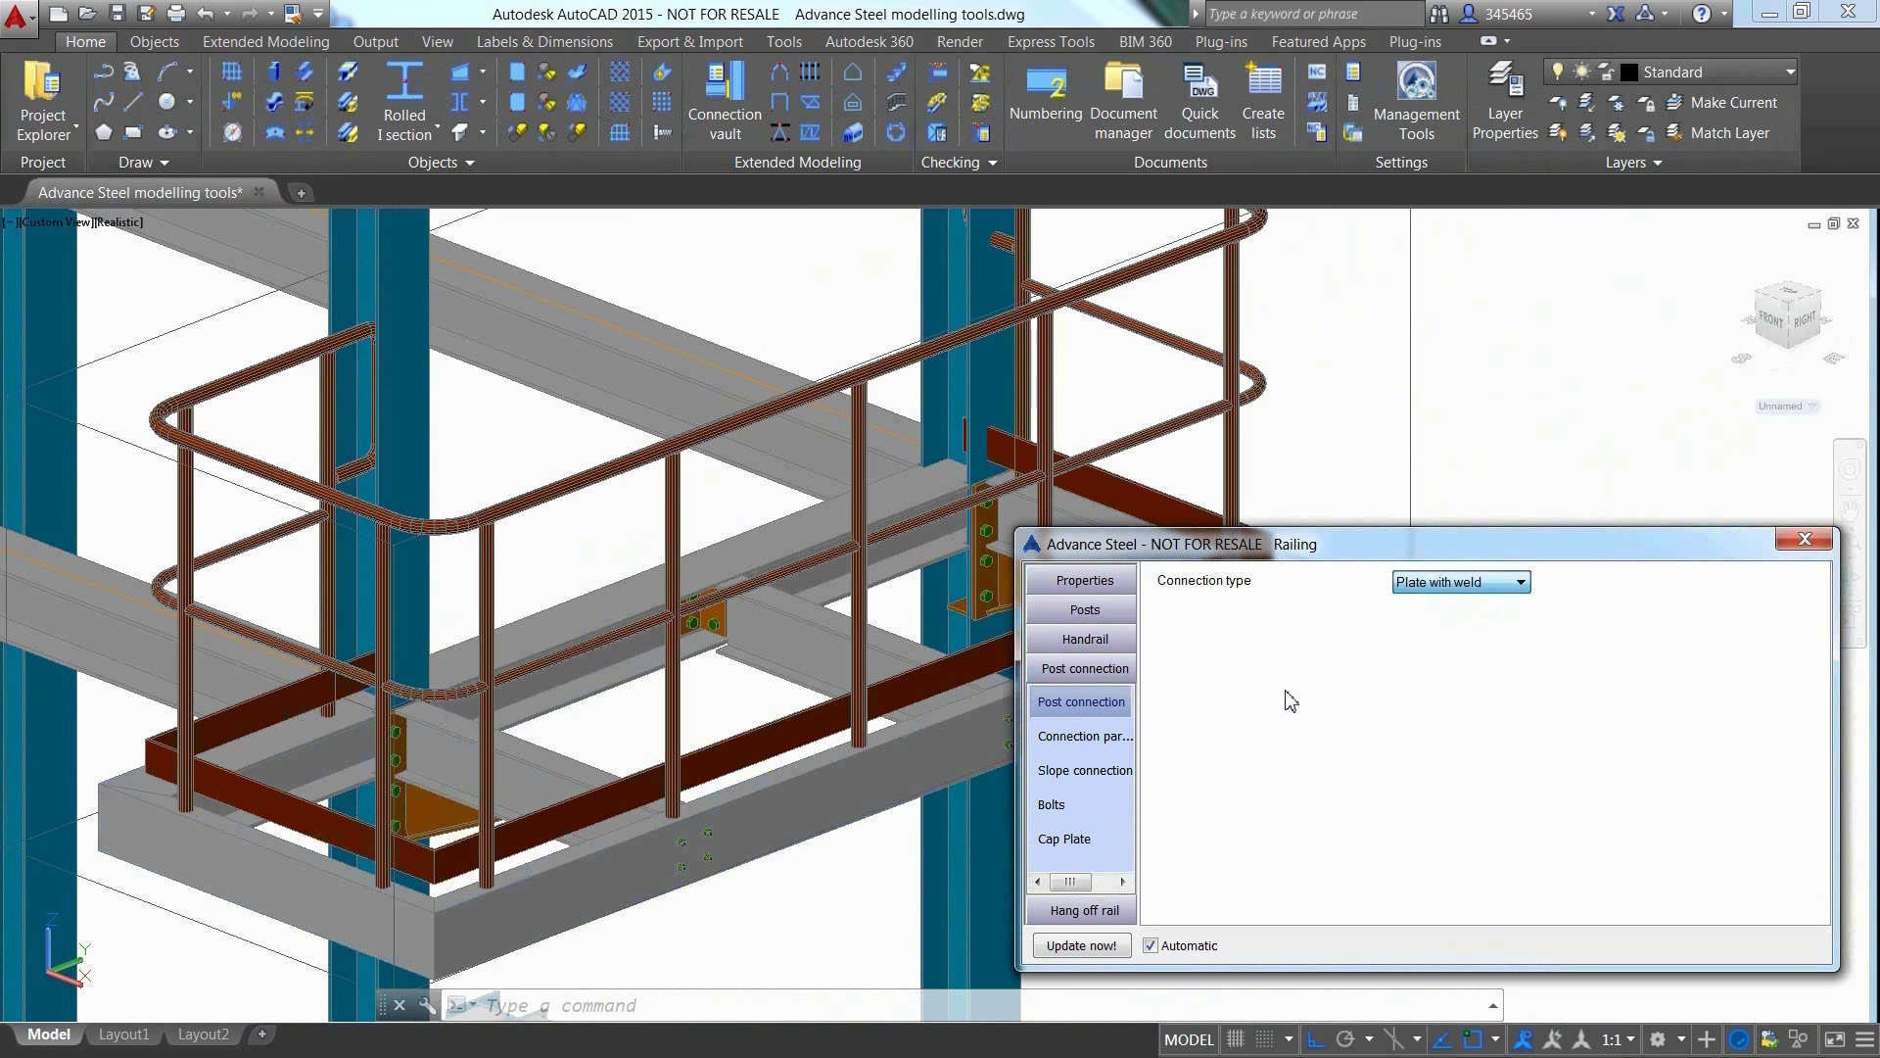
left_click(1102, 585)
left_click(1074, 647)
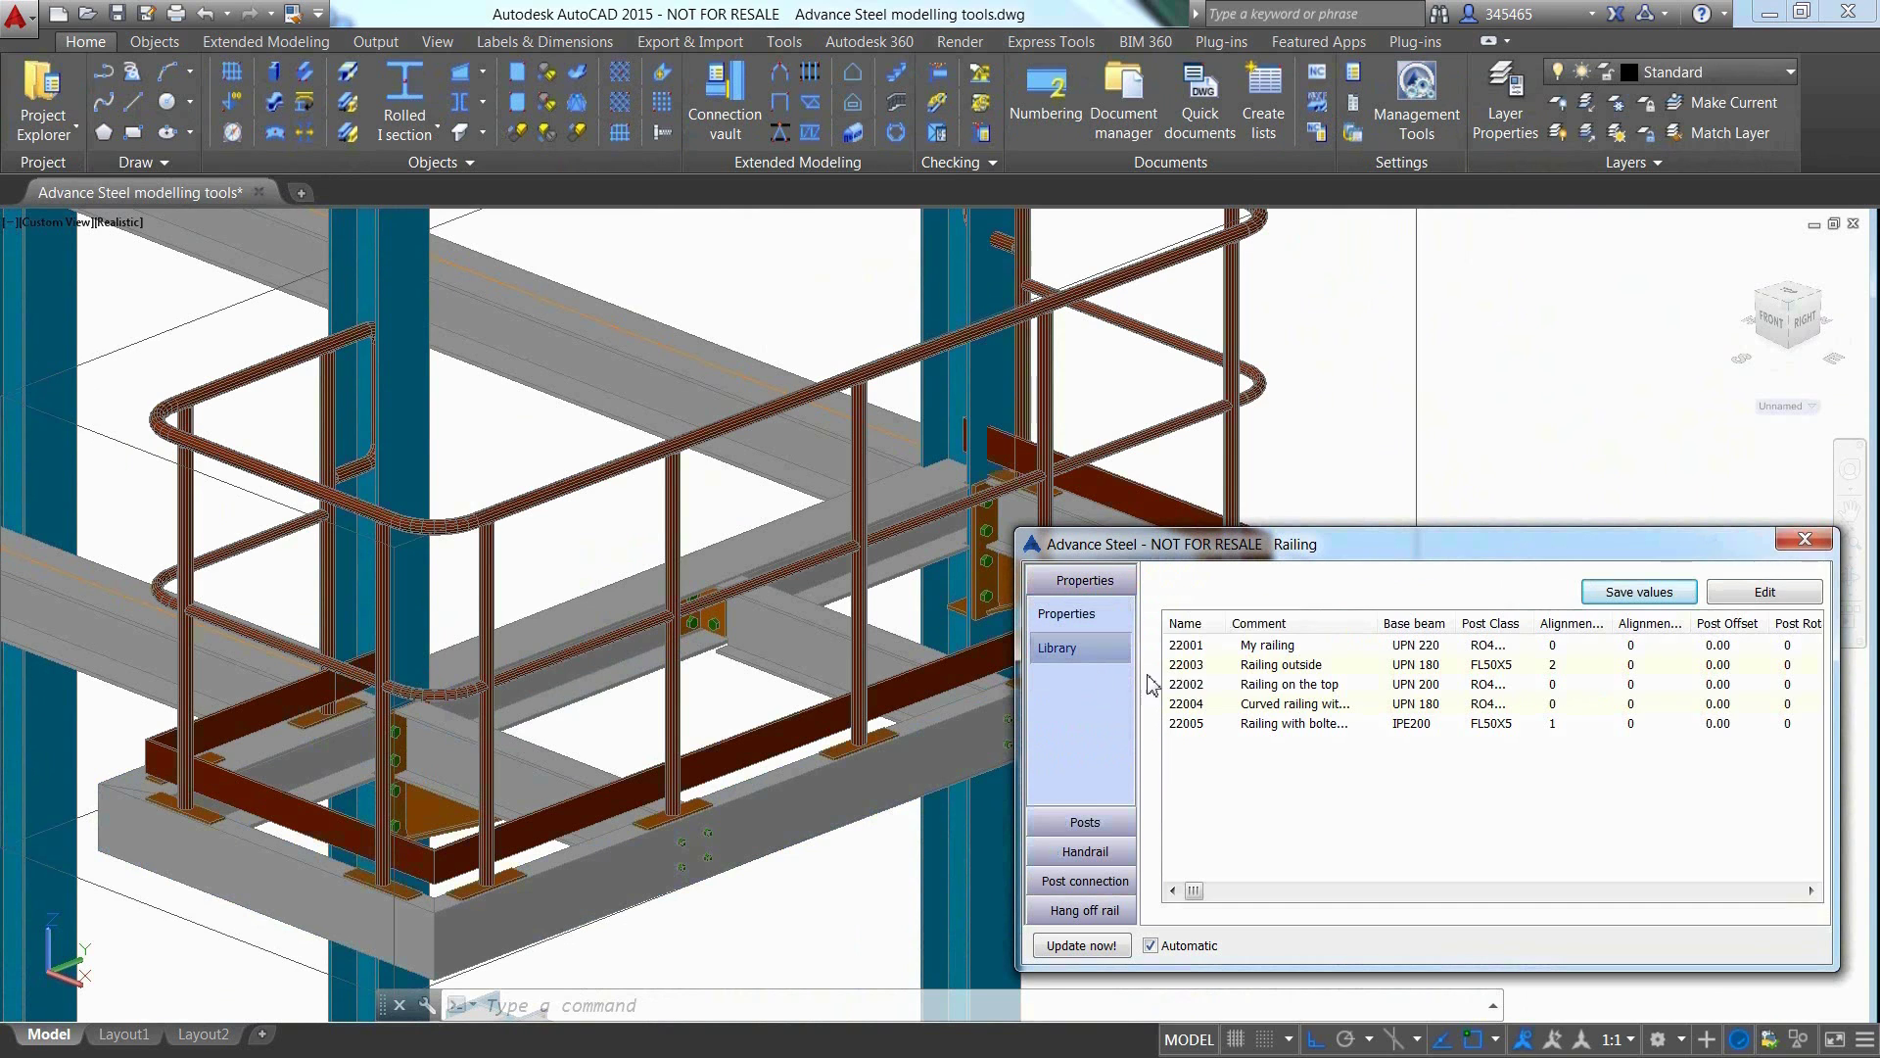
double_click(1293, 727)
Stretch the front beam's end so it is longer and the railing follows it
left_click(1307, 644)
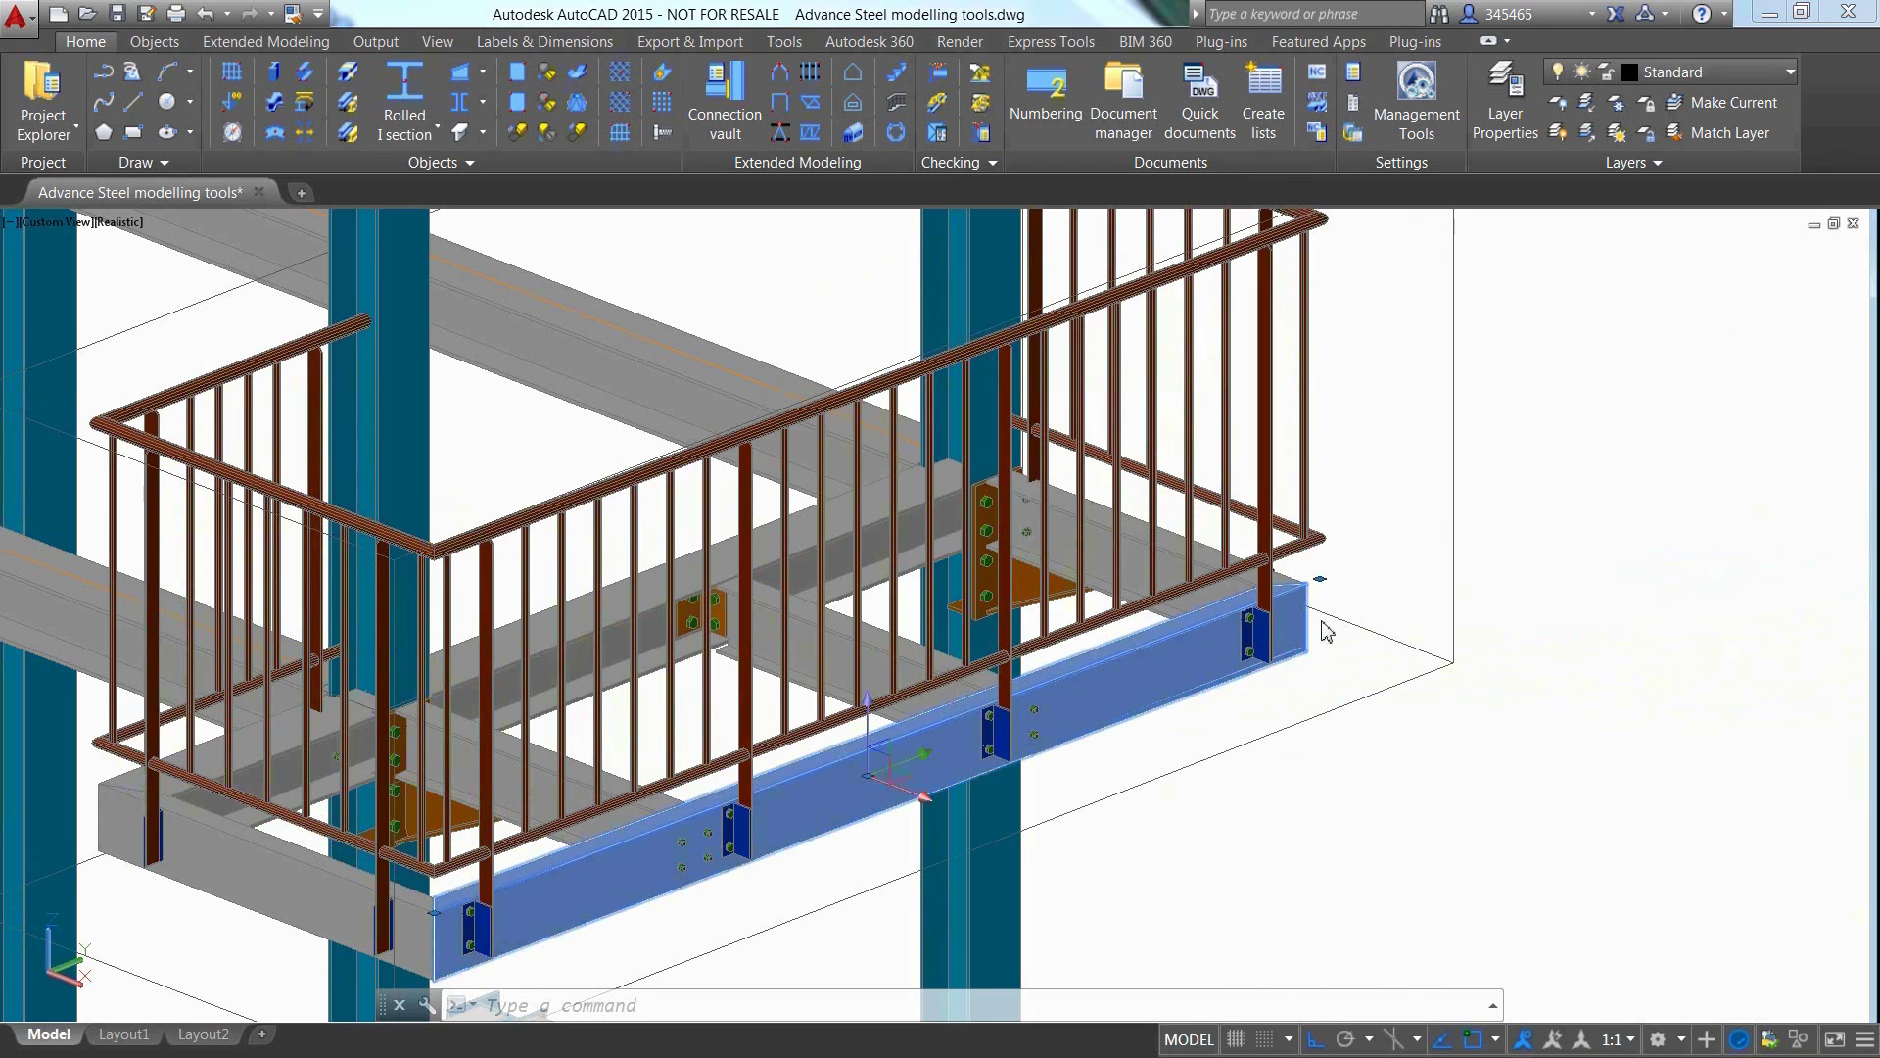
left_click(1320, 579)
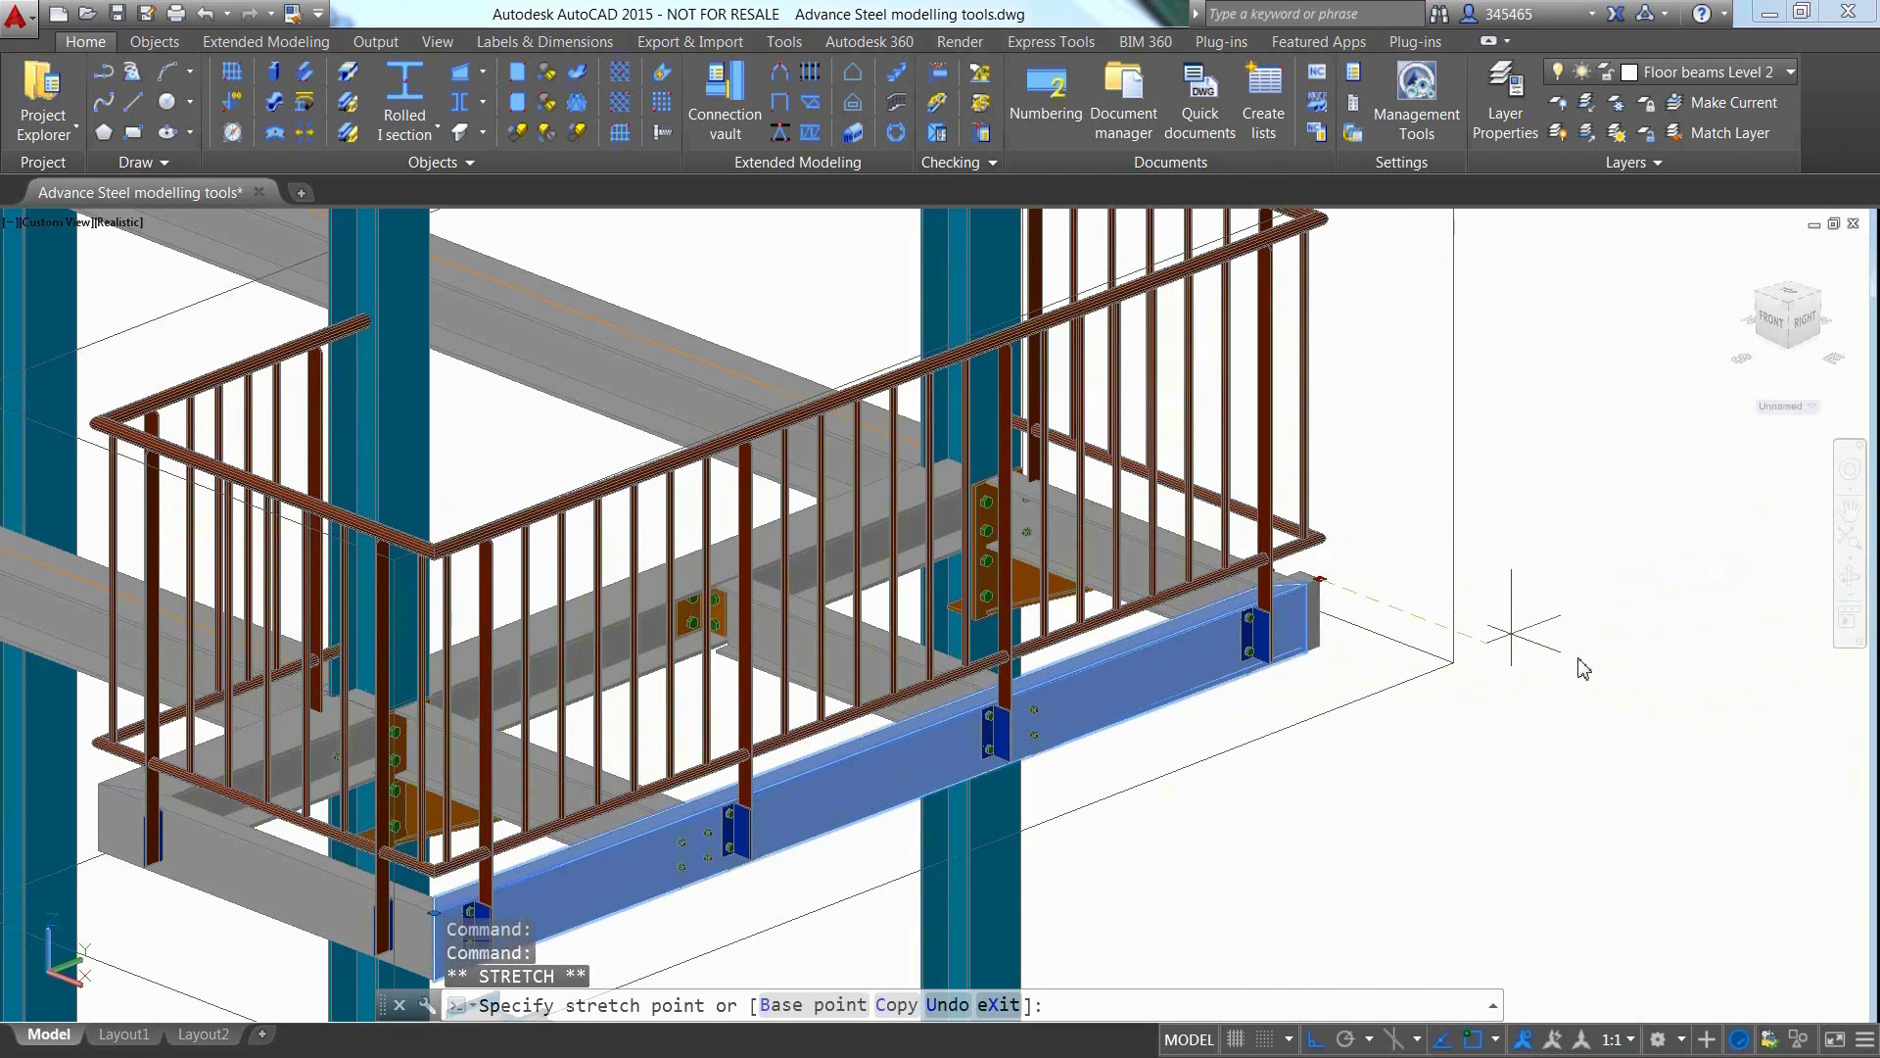
left_click(1616, 652)
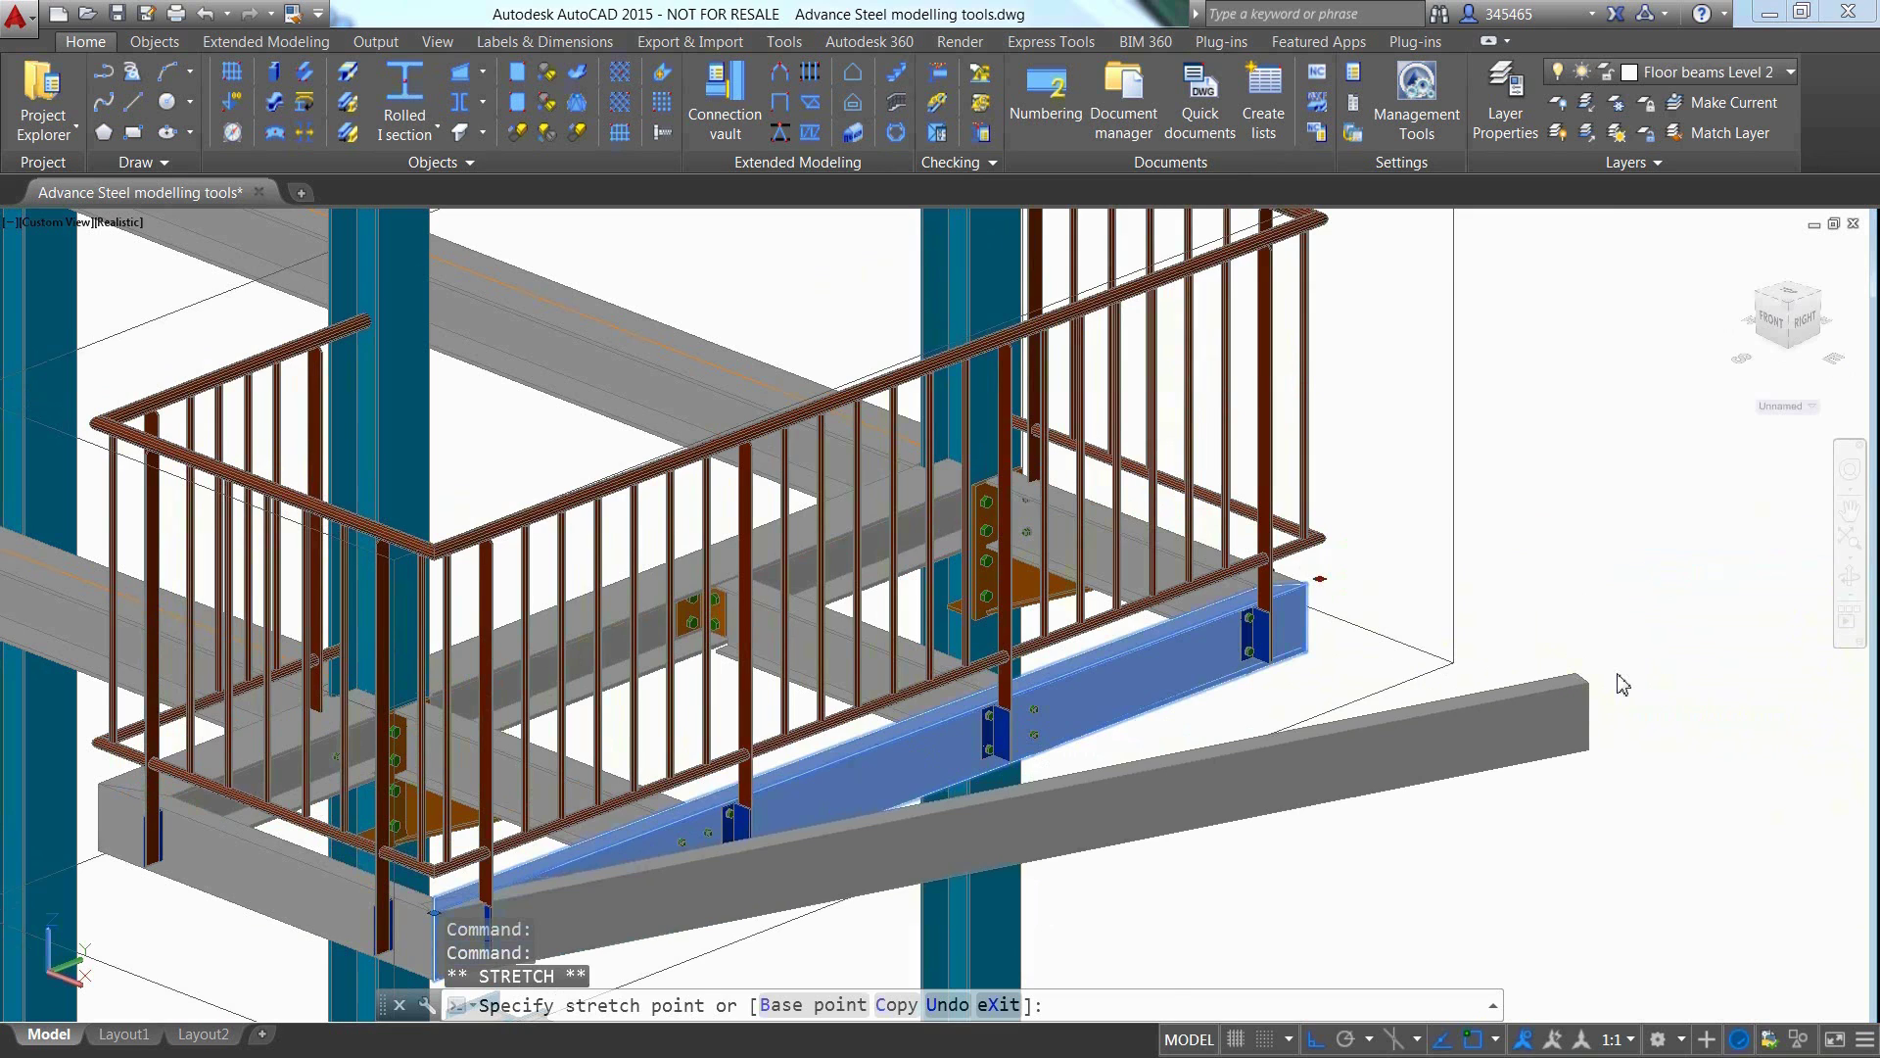
key("Escape")
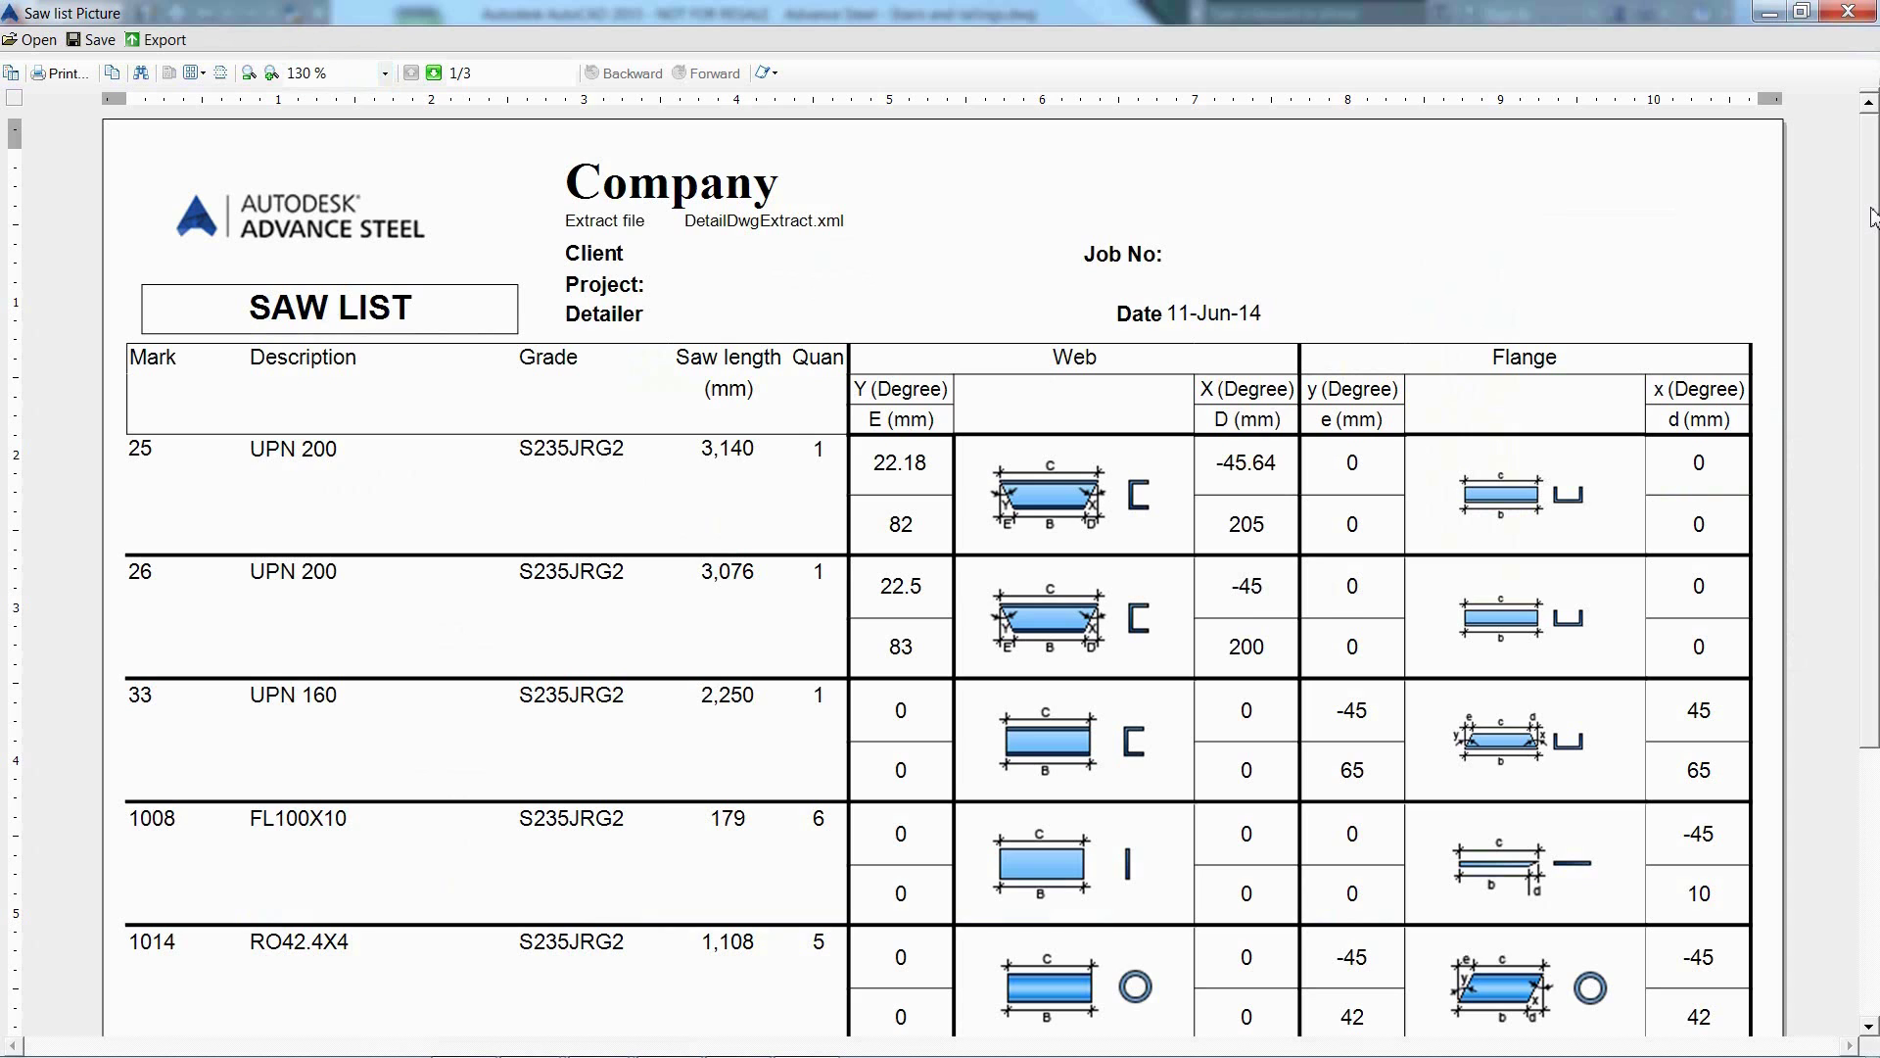
Scroll down the saw list table of profiles, saw lengths and cut angles
left_click_drag(1870, 210, 1875, 412)
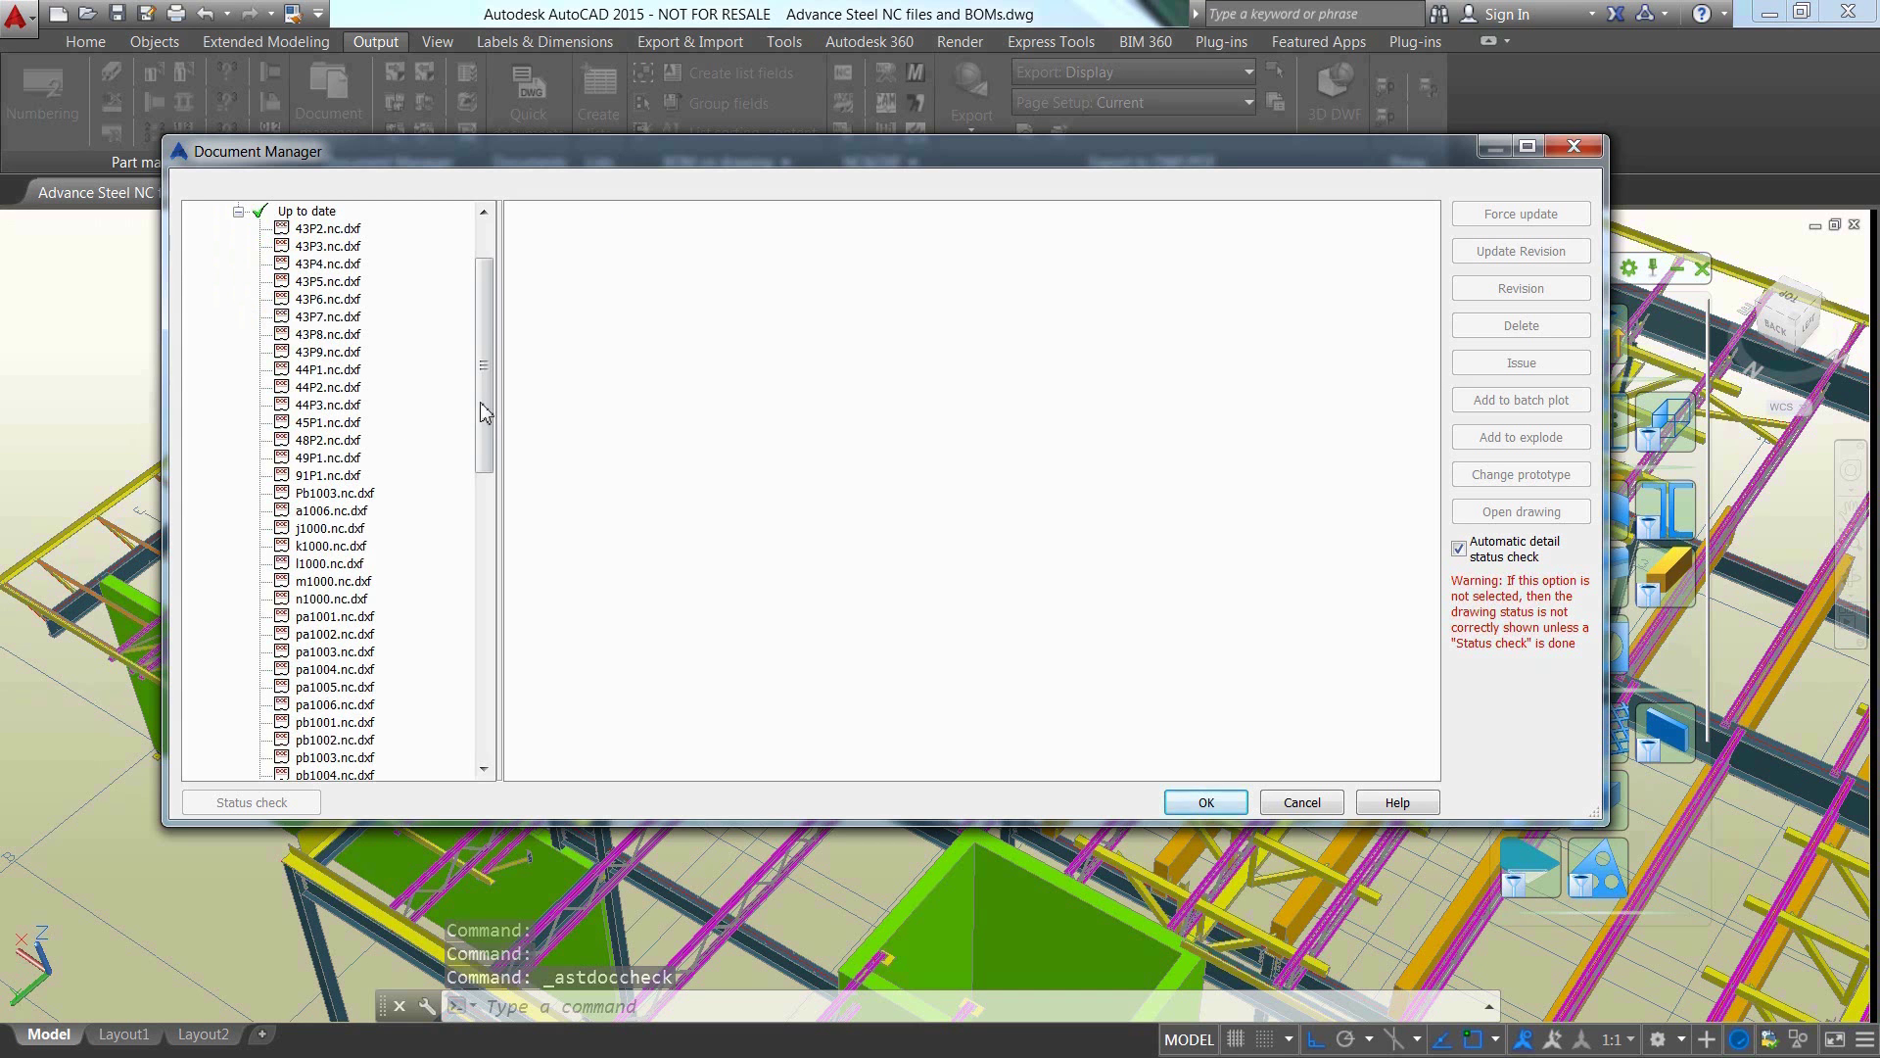
Preview the NC-DXF plate files pk1003, pm1002, po1002 and pq1002
left_click_drag(484, 412, 377, 647)
left_click(374, 636)
left_click(367, 688)
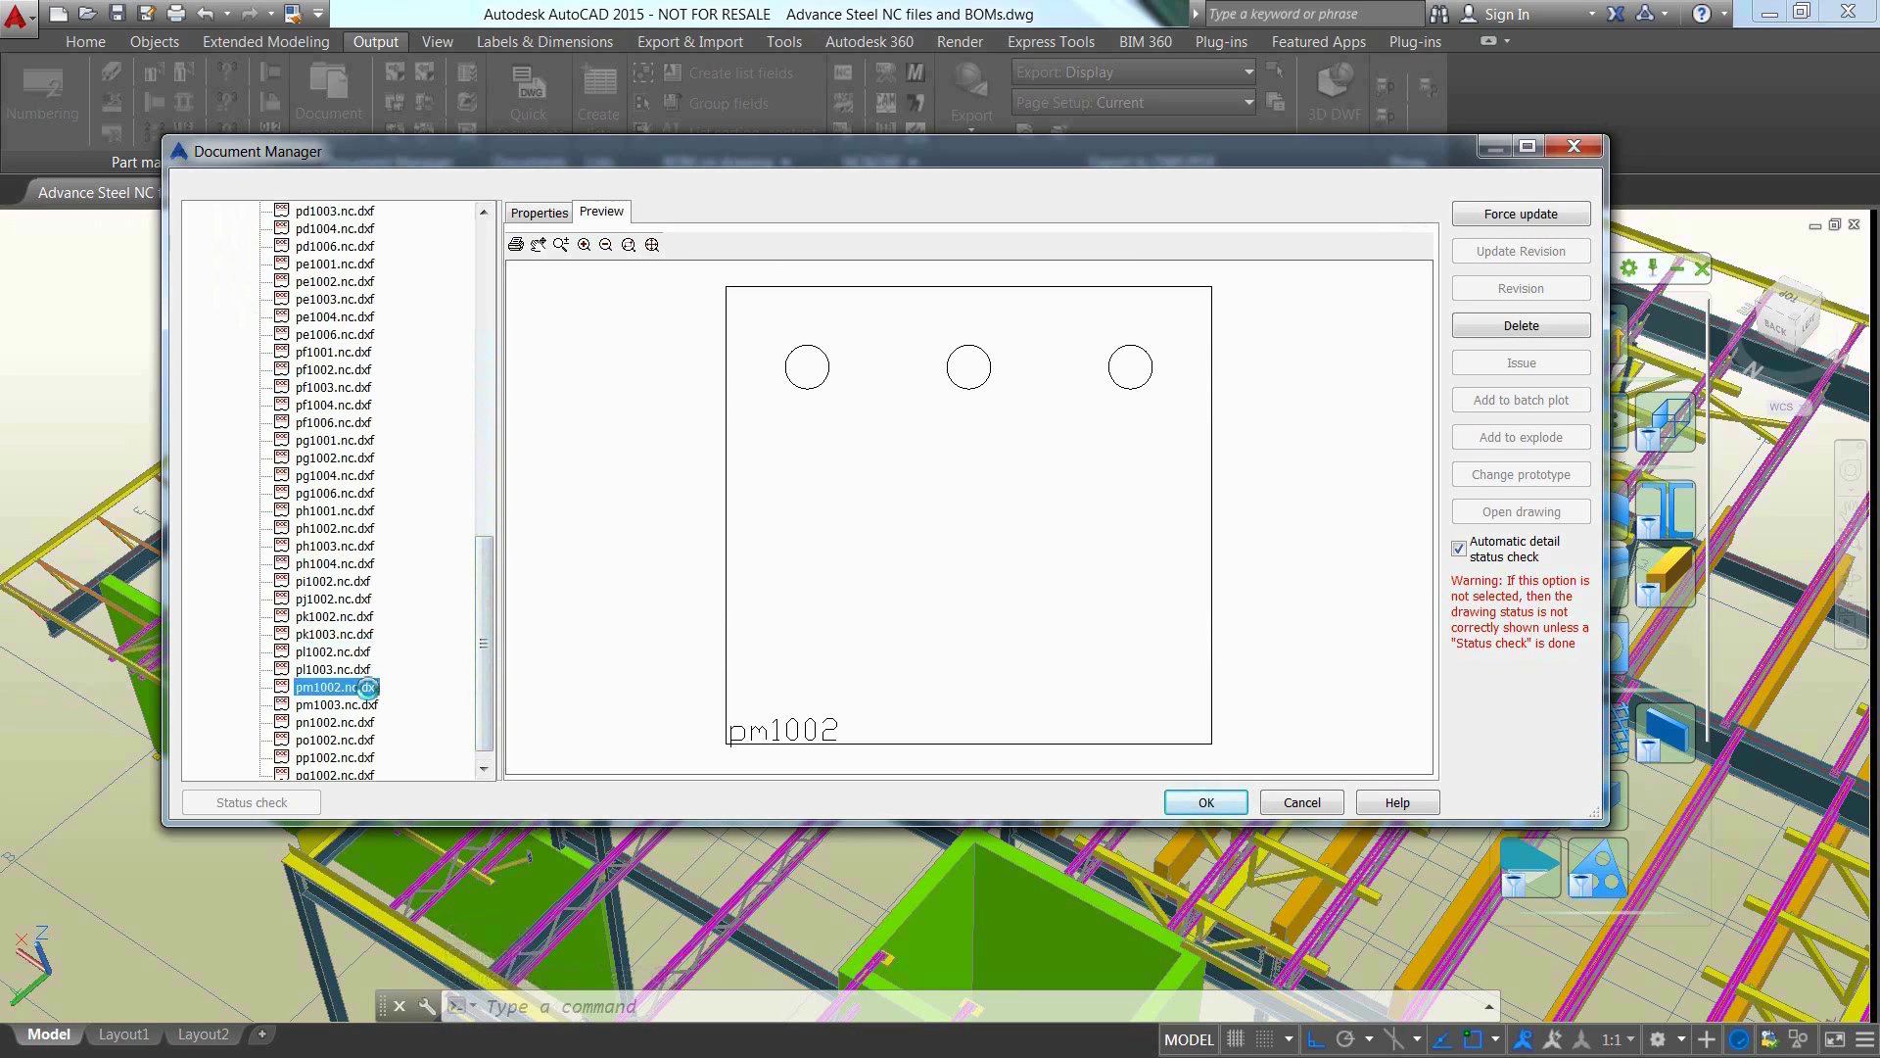
scroll(479, 672, "down", 1)
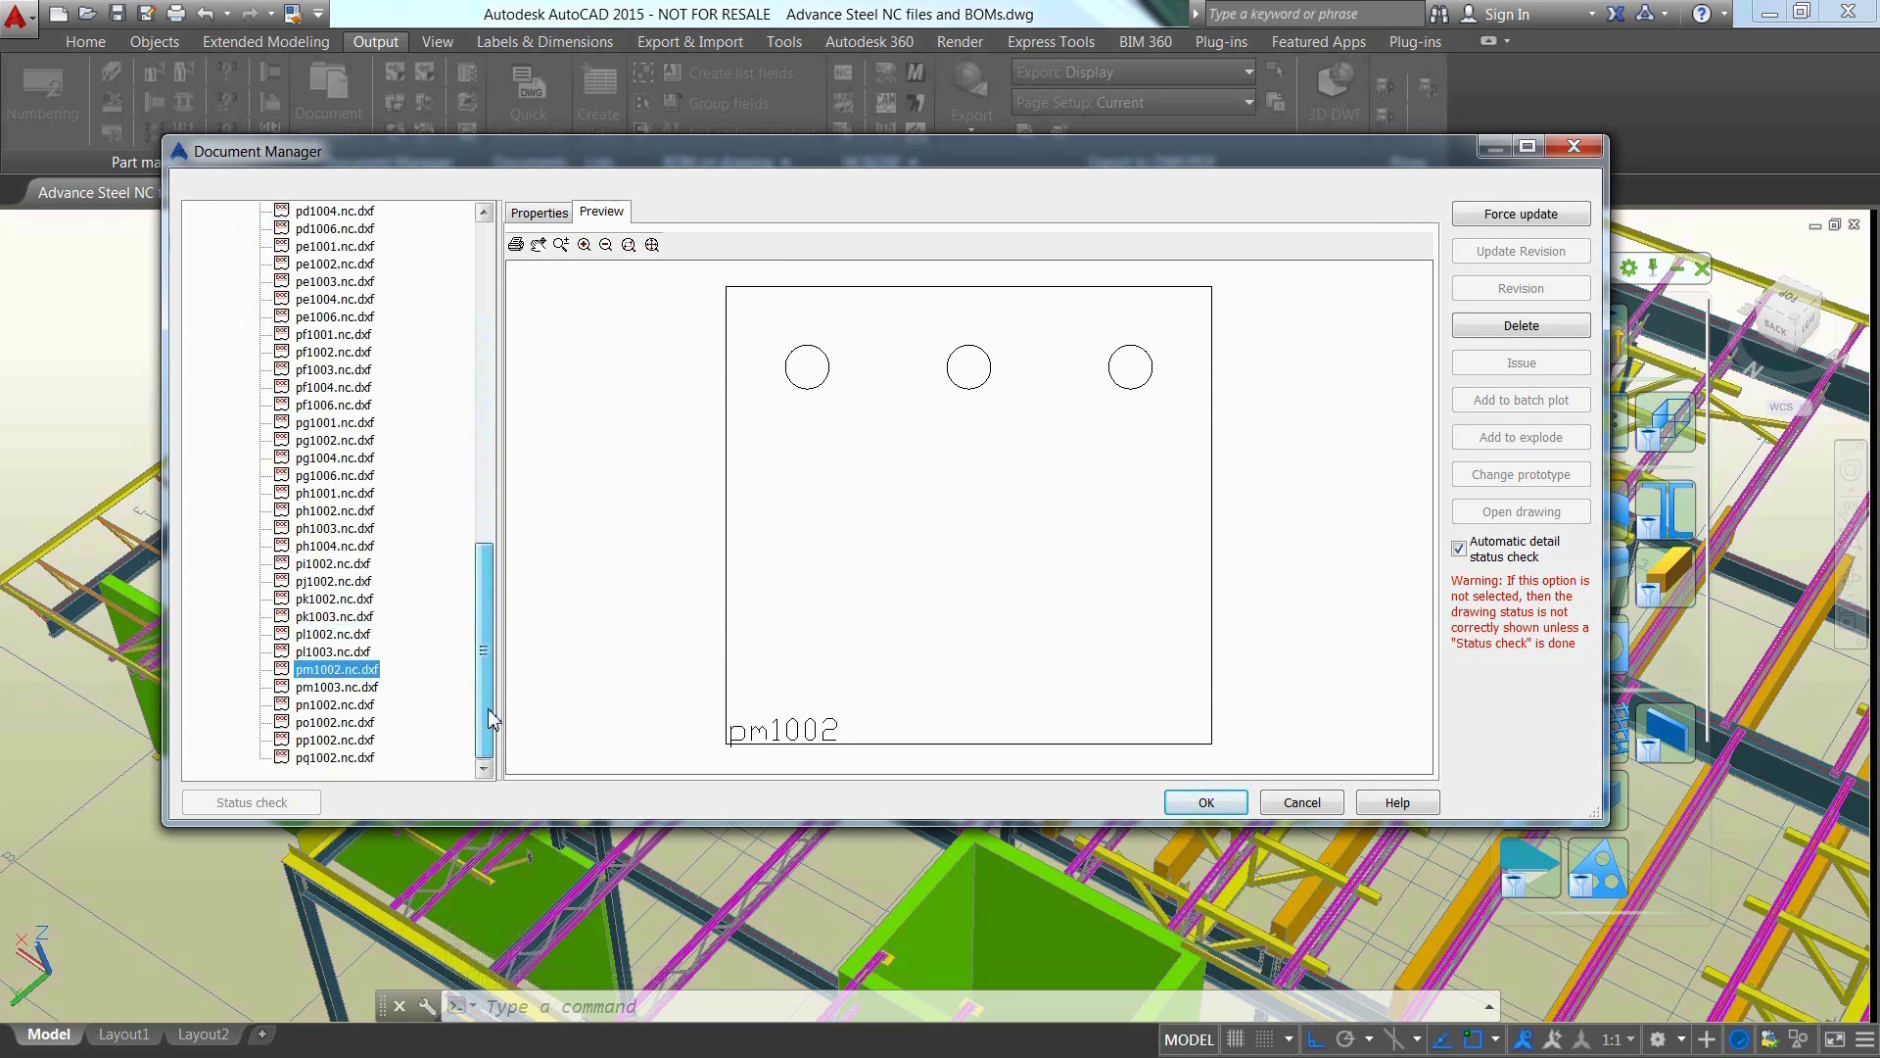
left_click(365, 724)
left_click(368, 760)
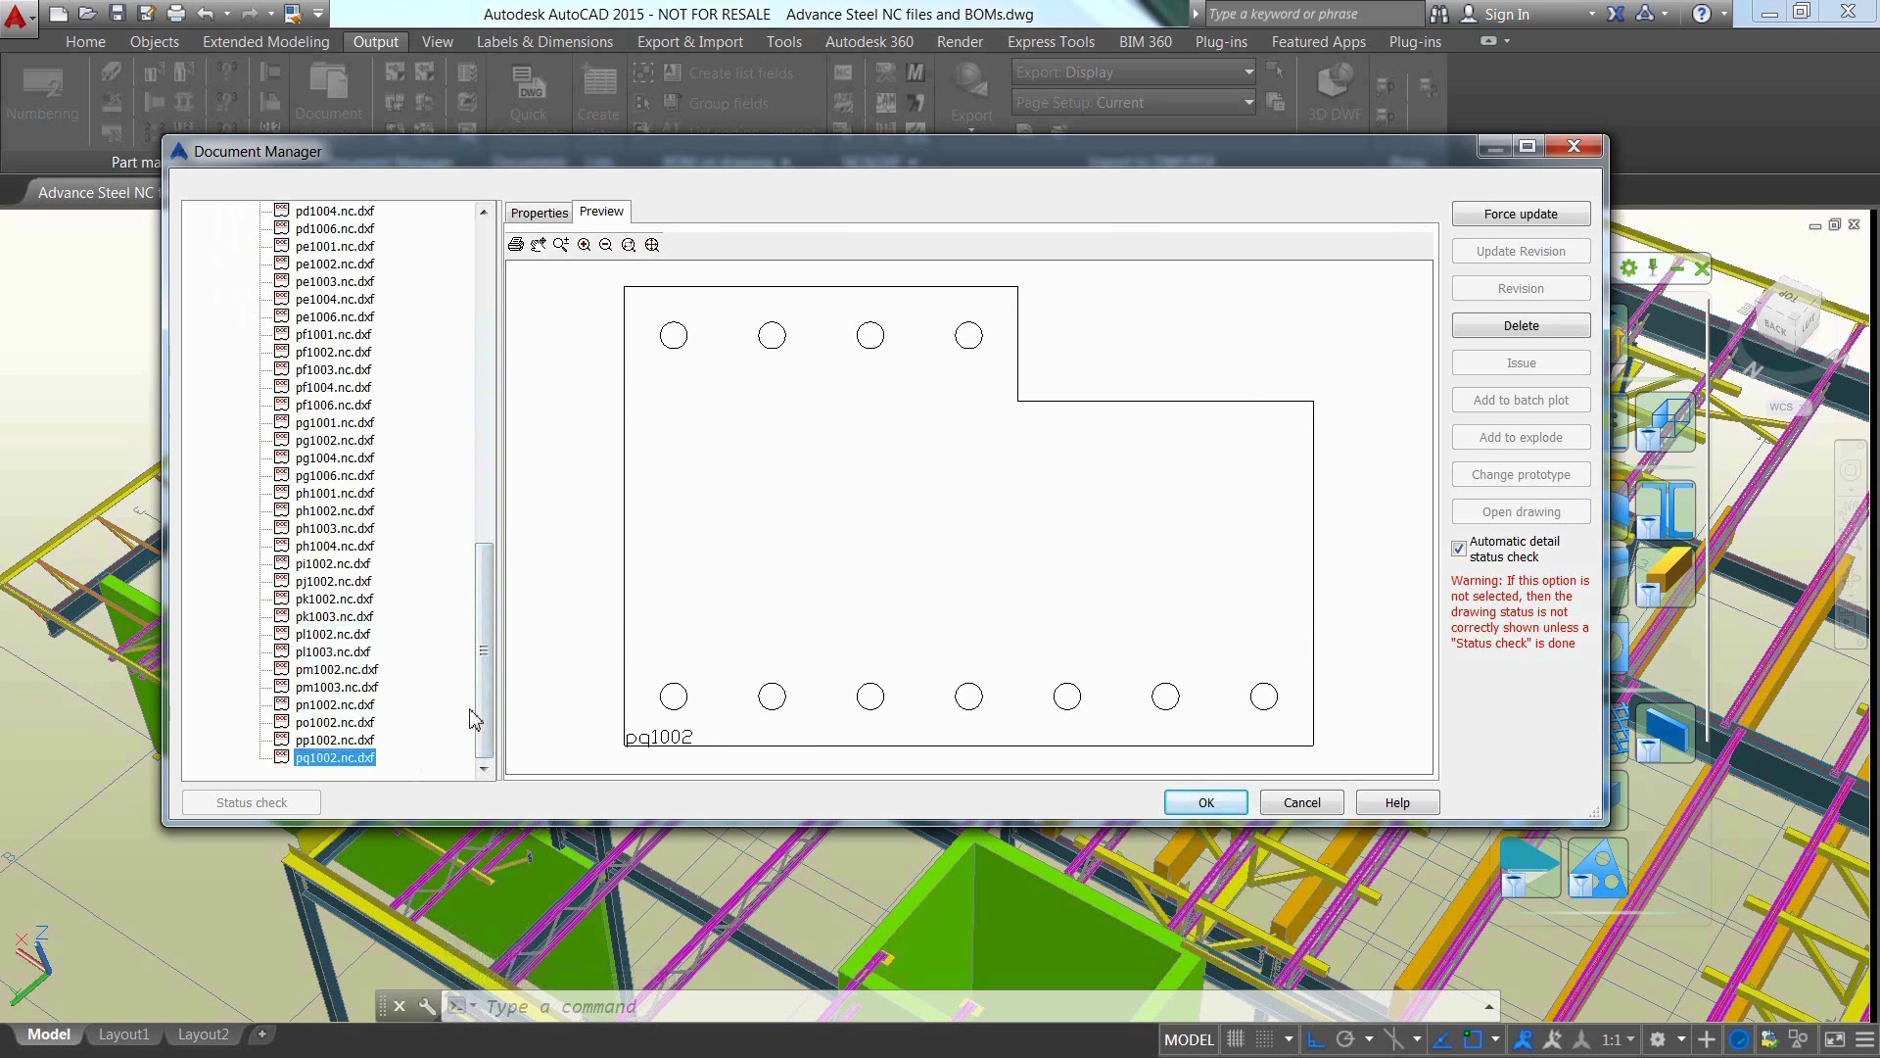
left_click_drag(483, 705, 483, 385)
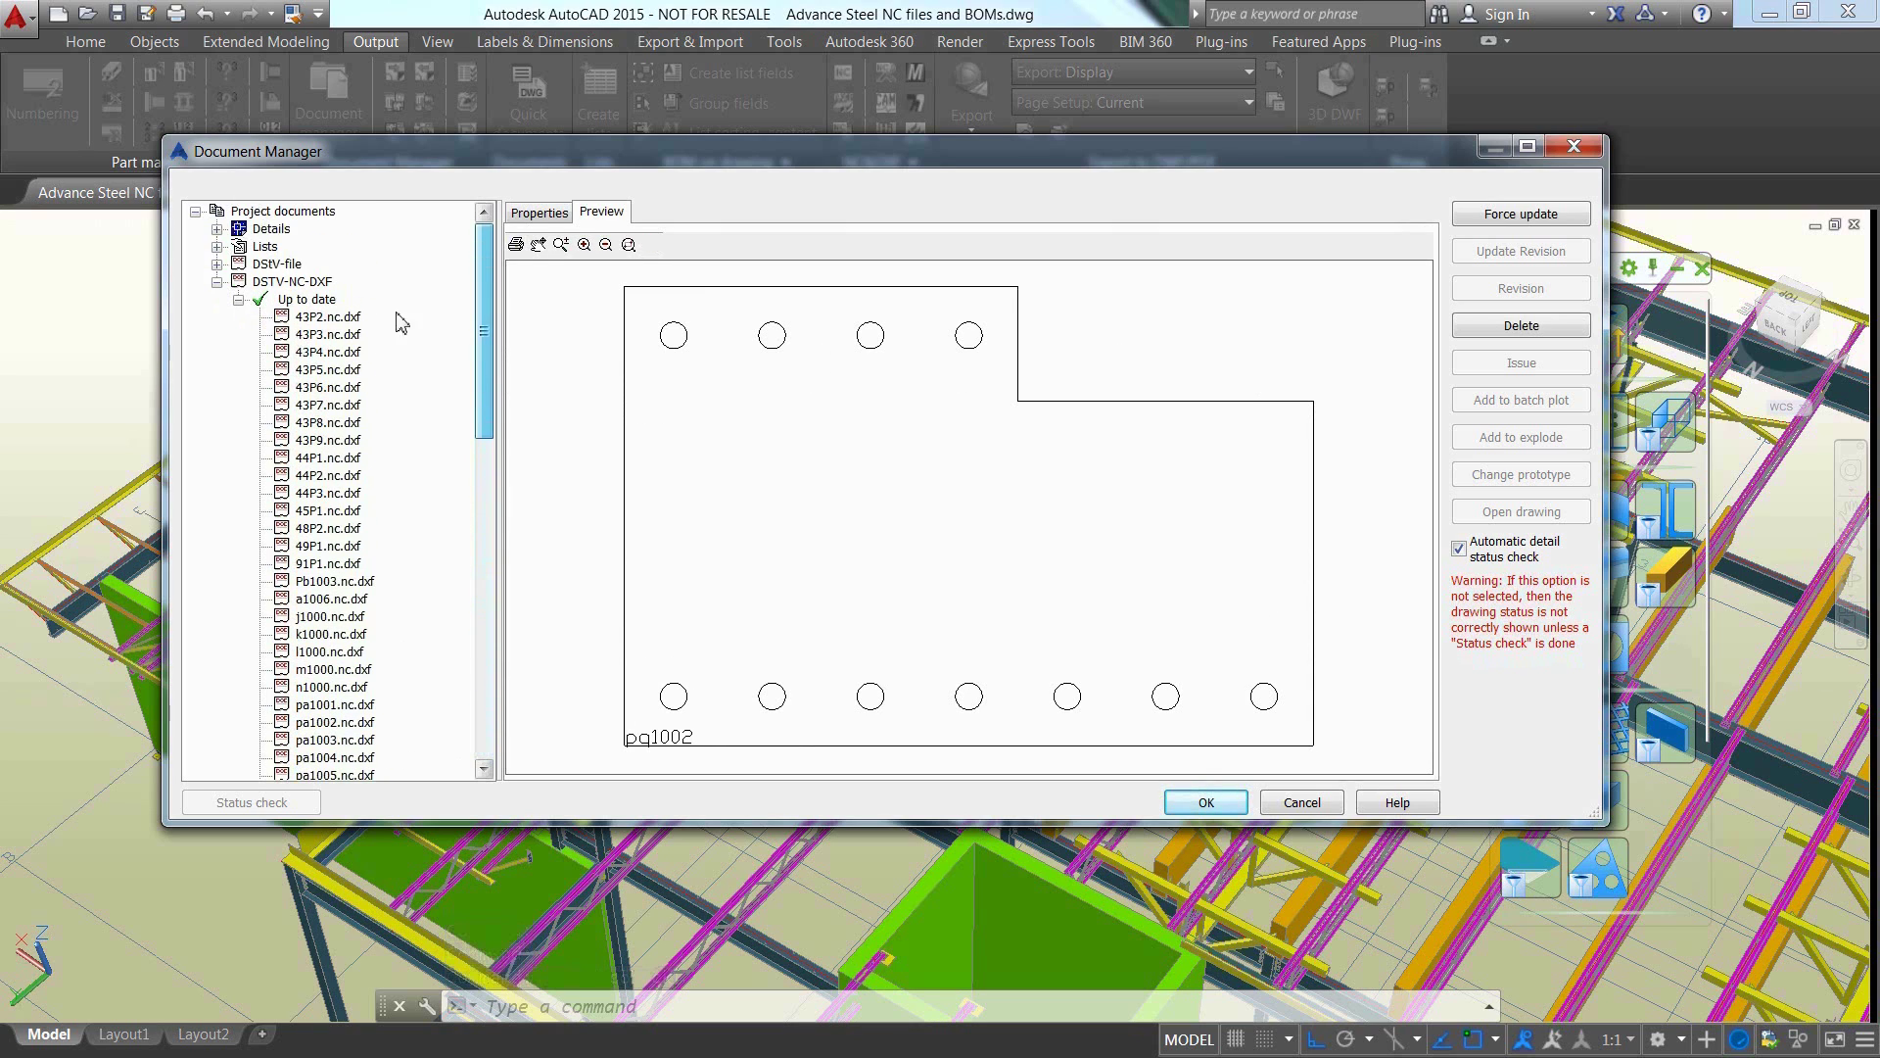
Show the NC text of 6B5.nc from the up-to-date DStV-NC files
left_click(216, 263)
left_click(238, 298)
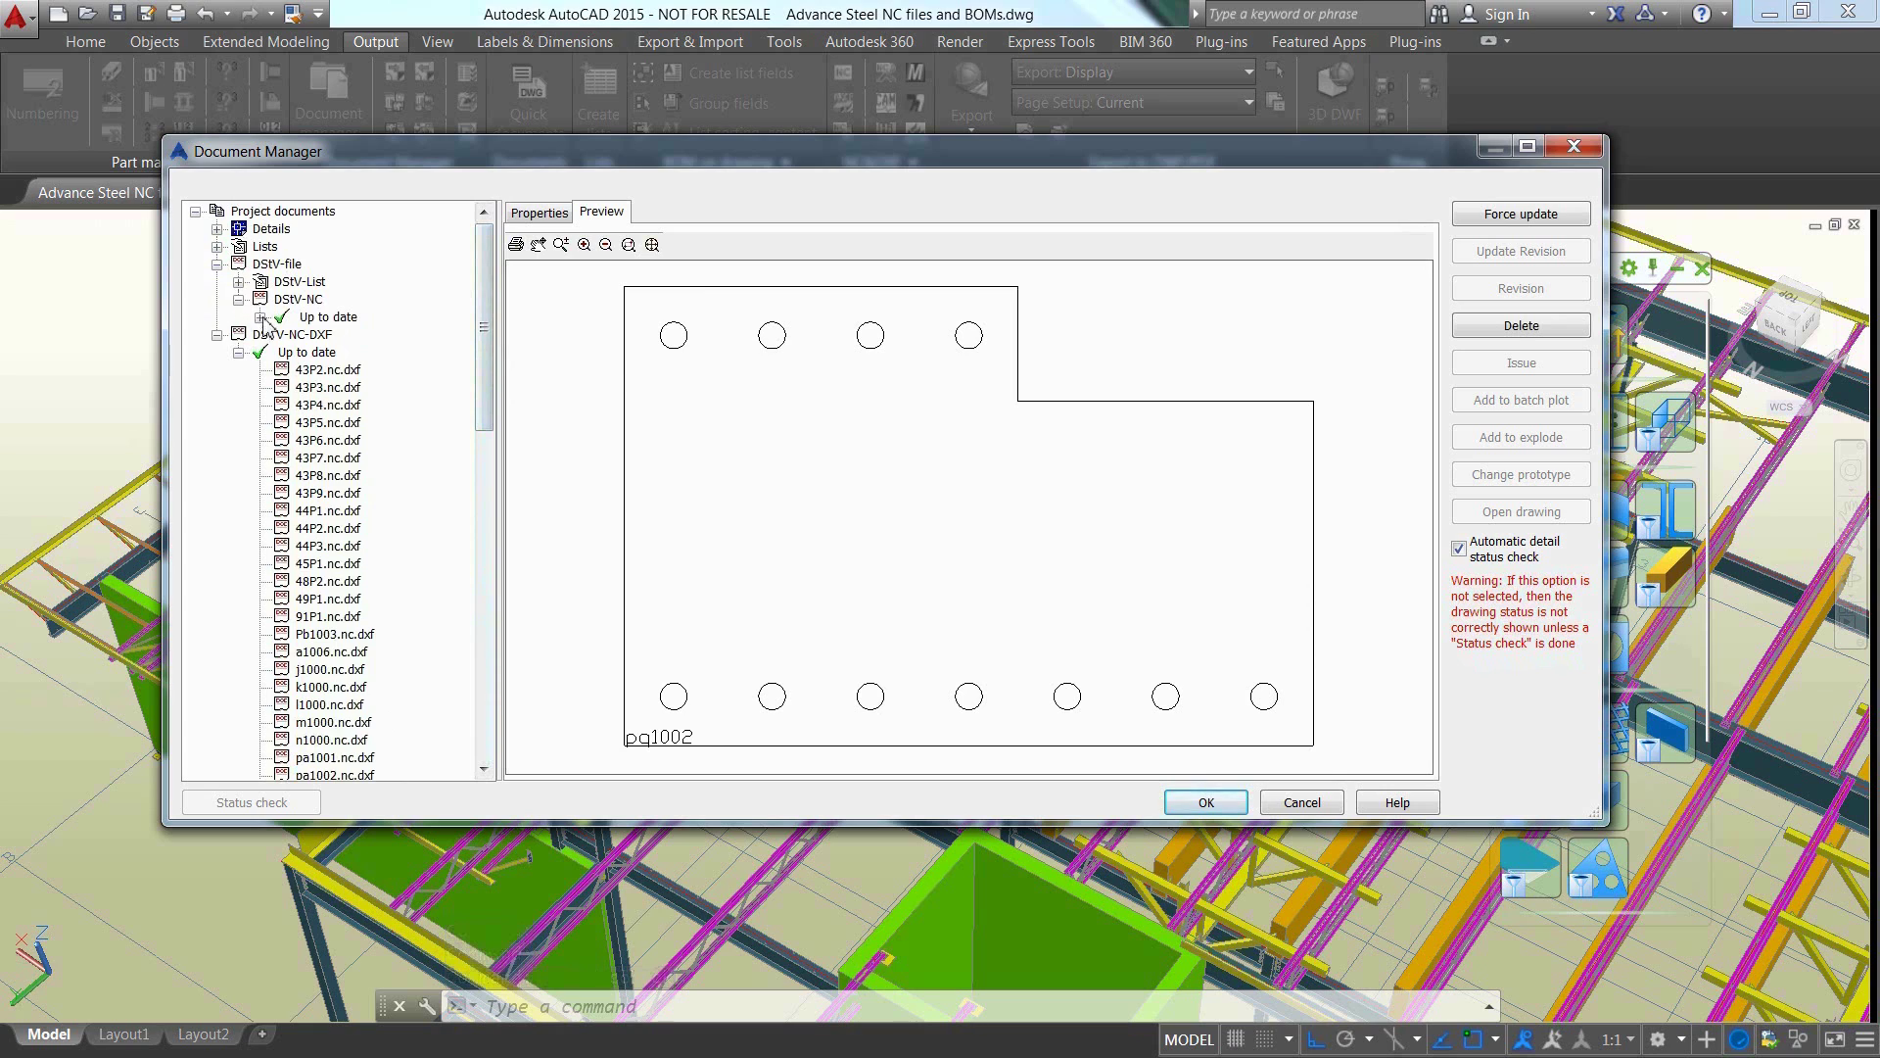
left_click(260, 317)
left_click(336, 387)
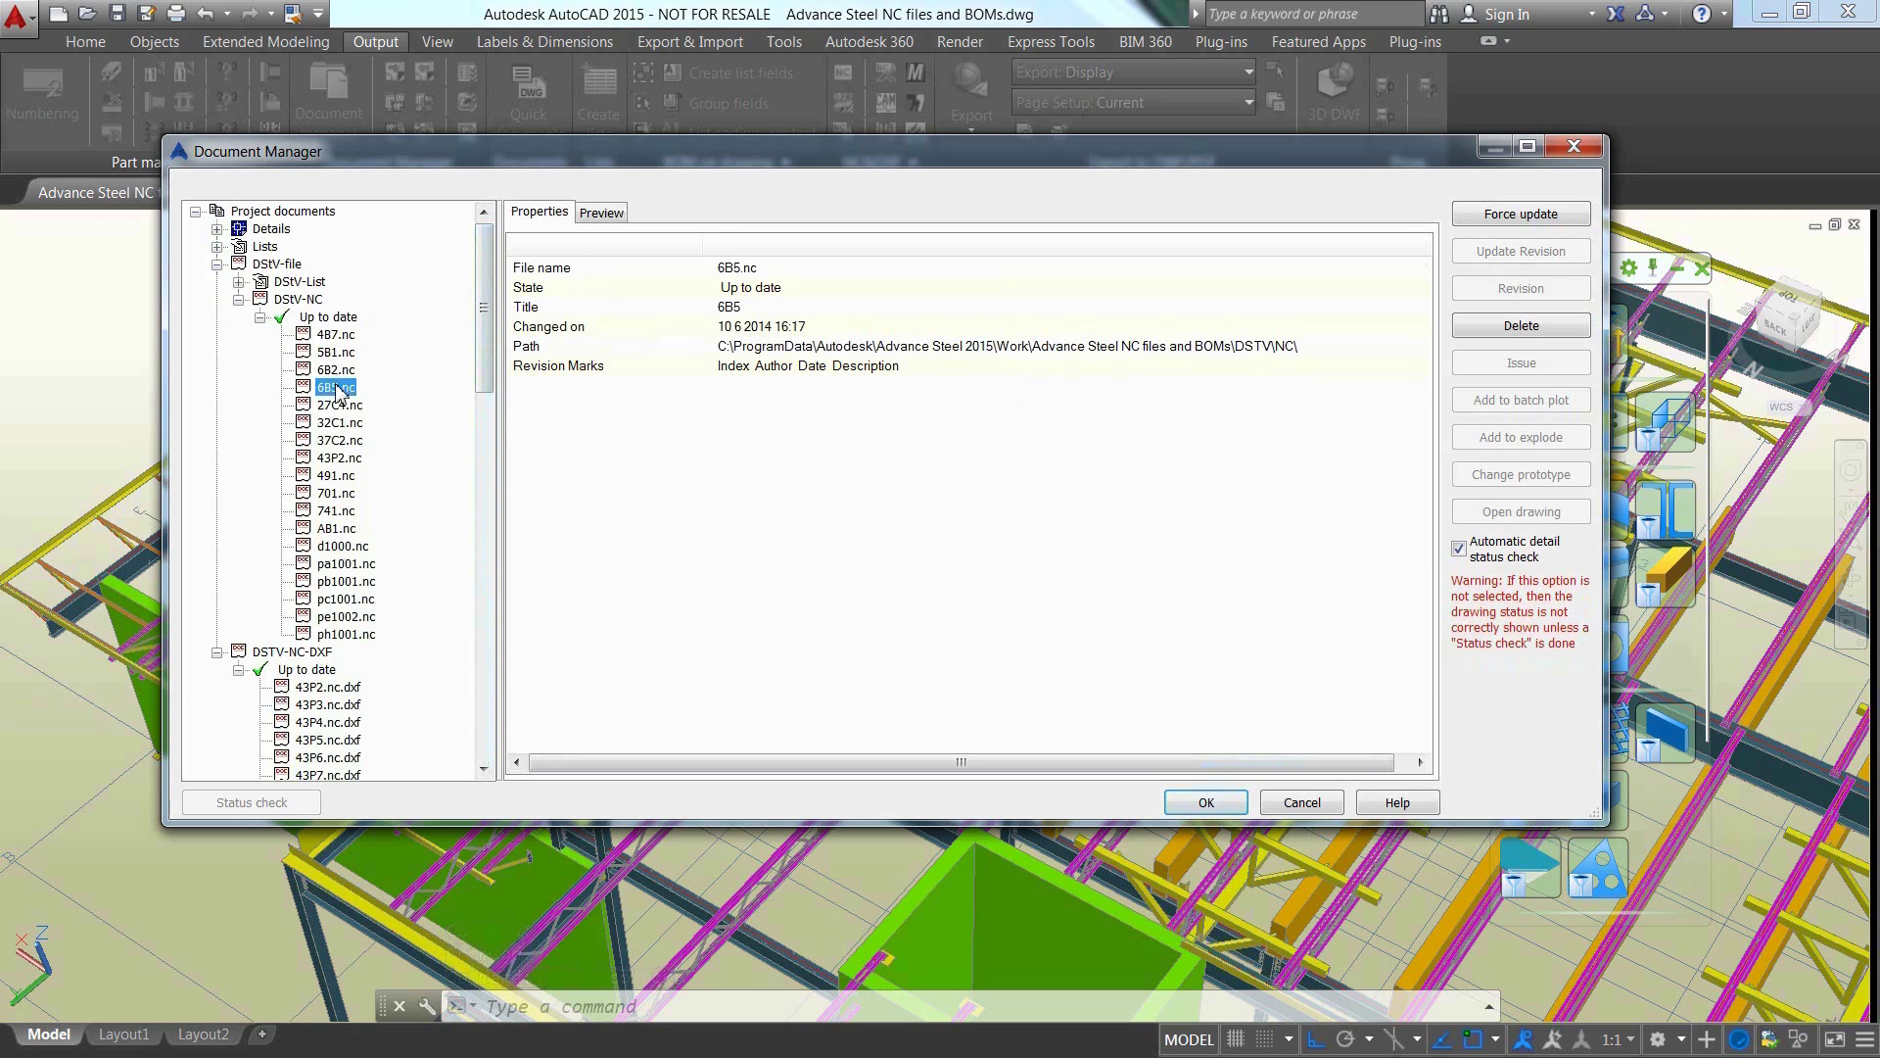
left_click(598, 218)
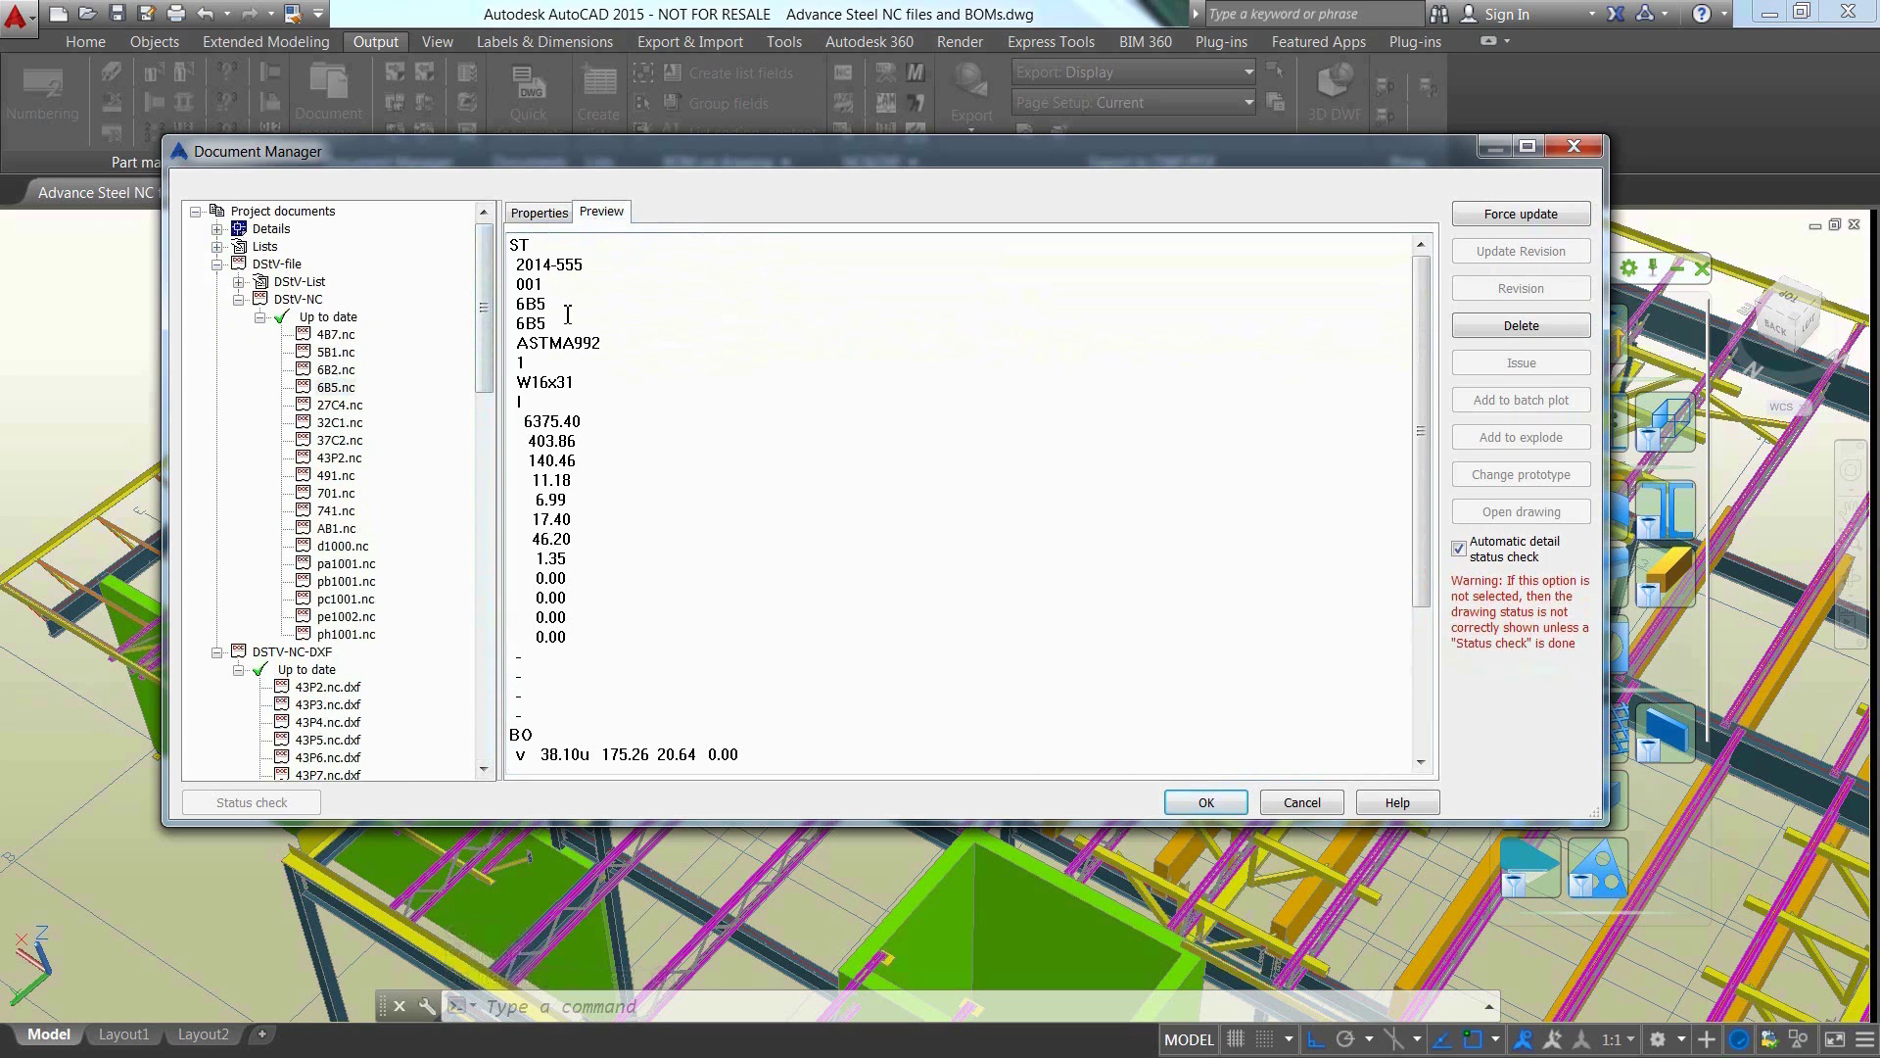
left_click_drag(1421, 431, 1451, 647)
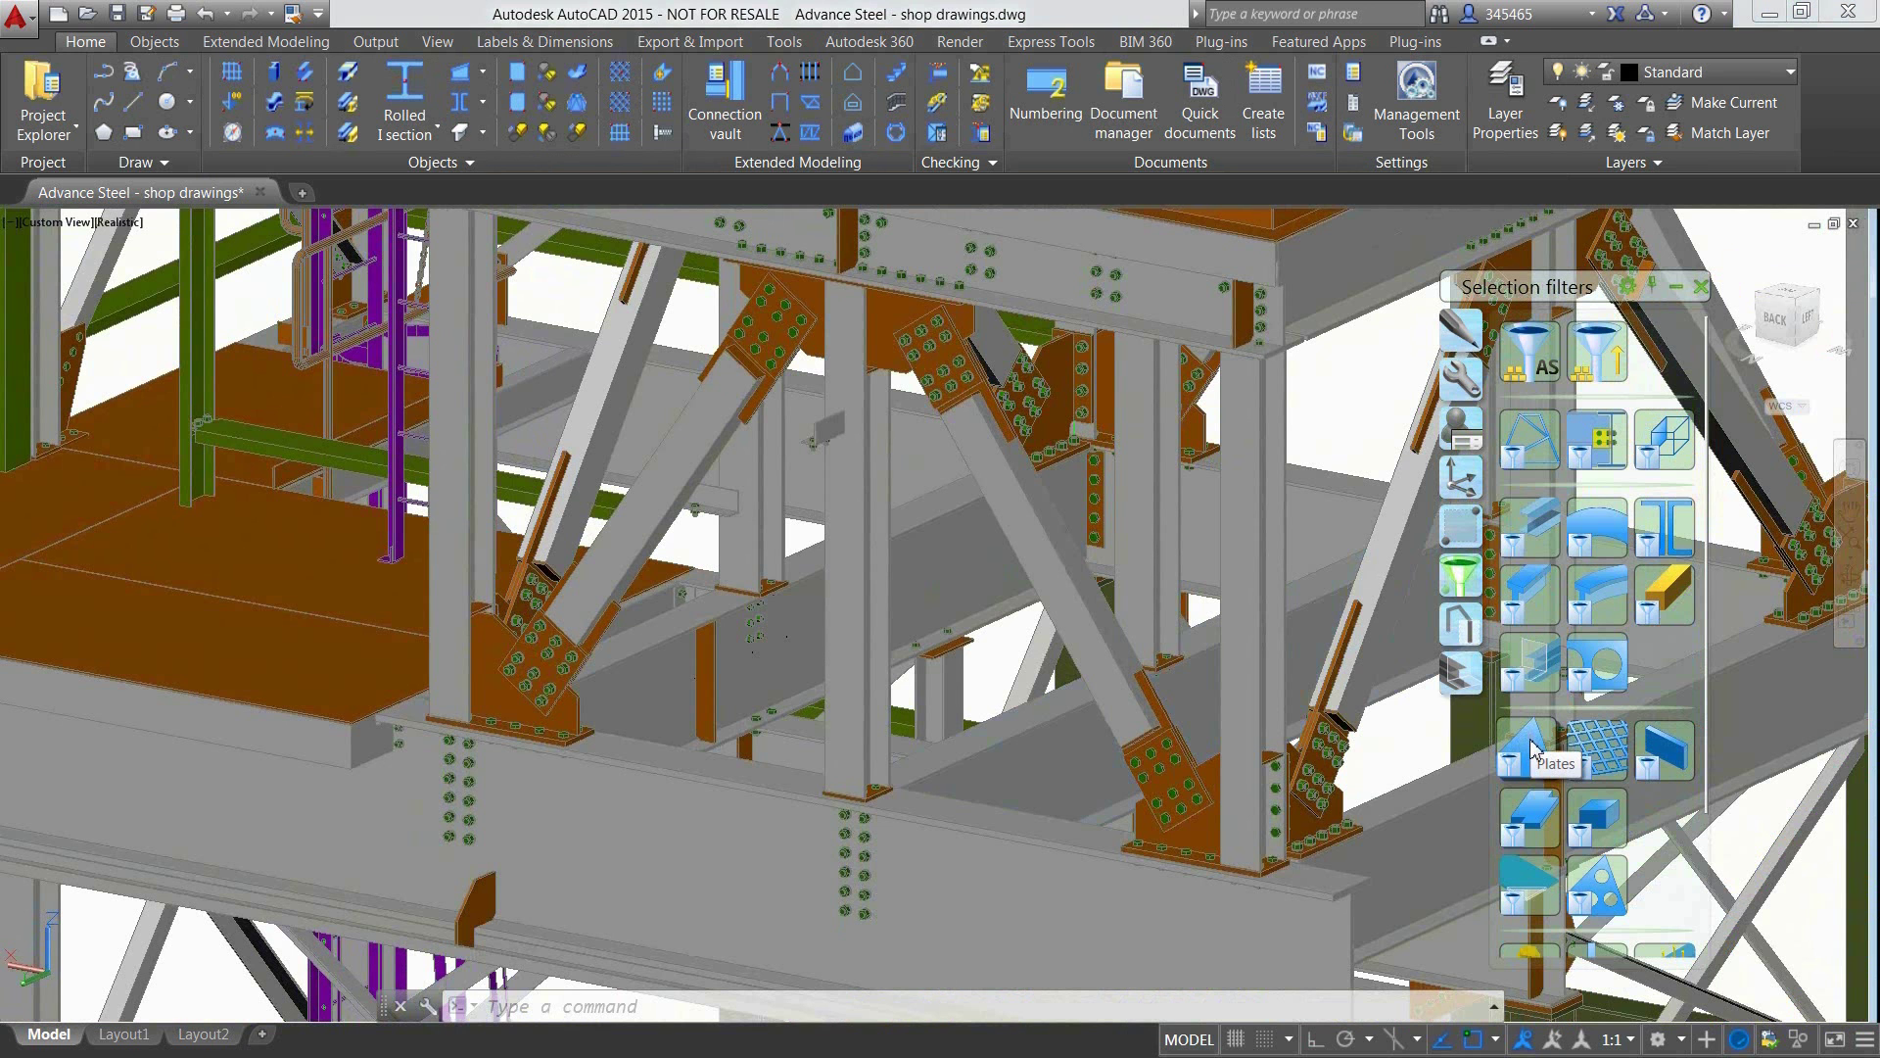
Select all plates and create drawings with the Parts A1 - Multi - BOM quick process
left_click(1533, 750)
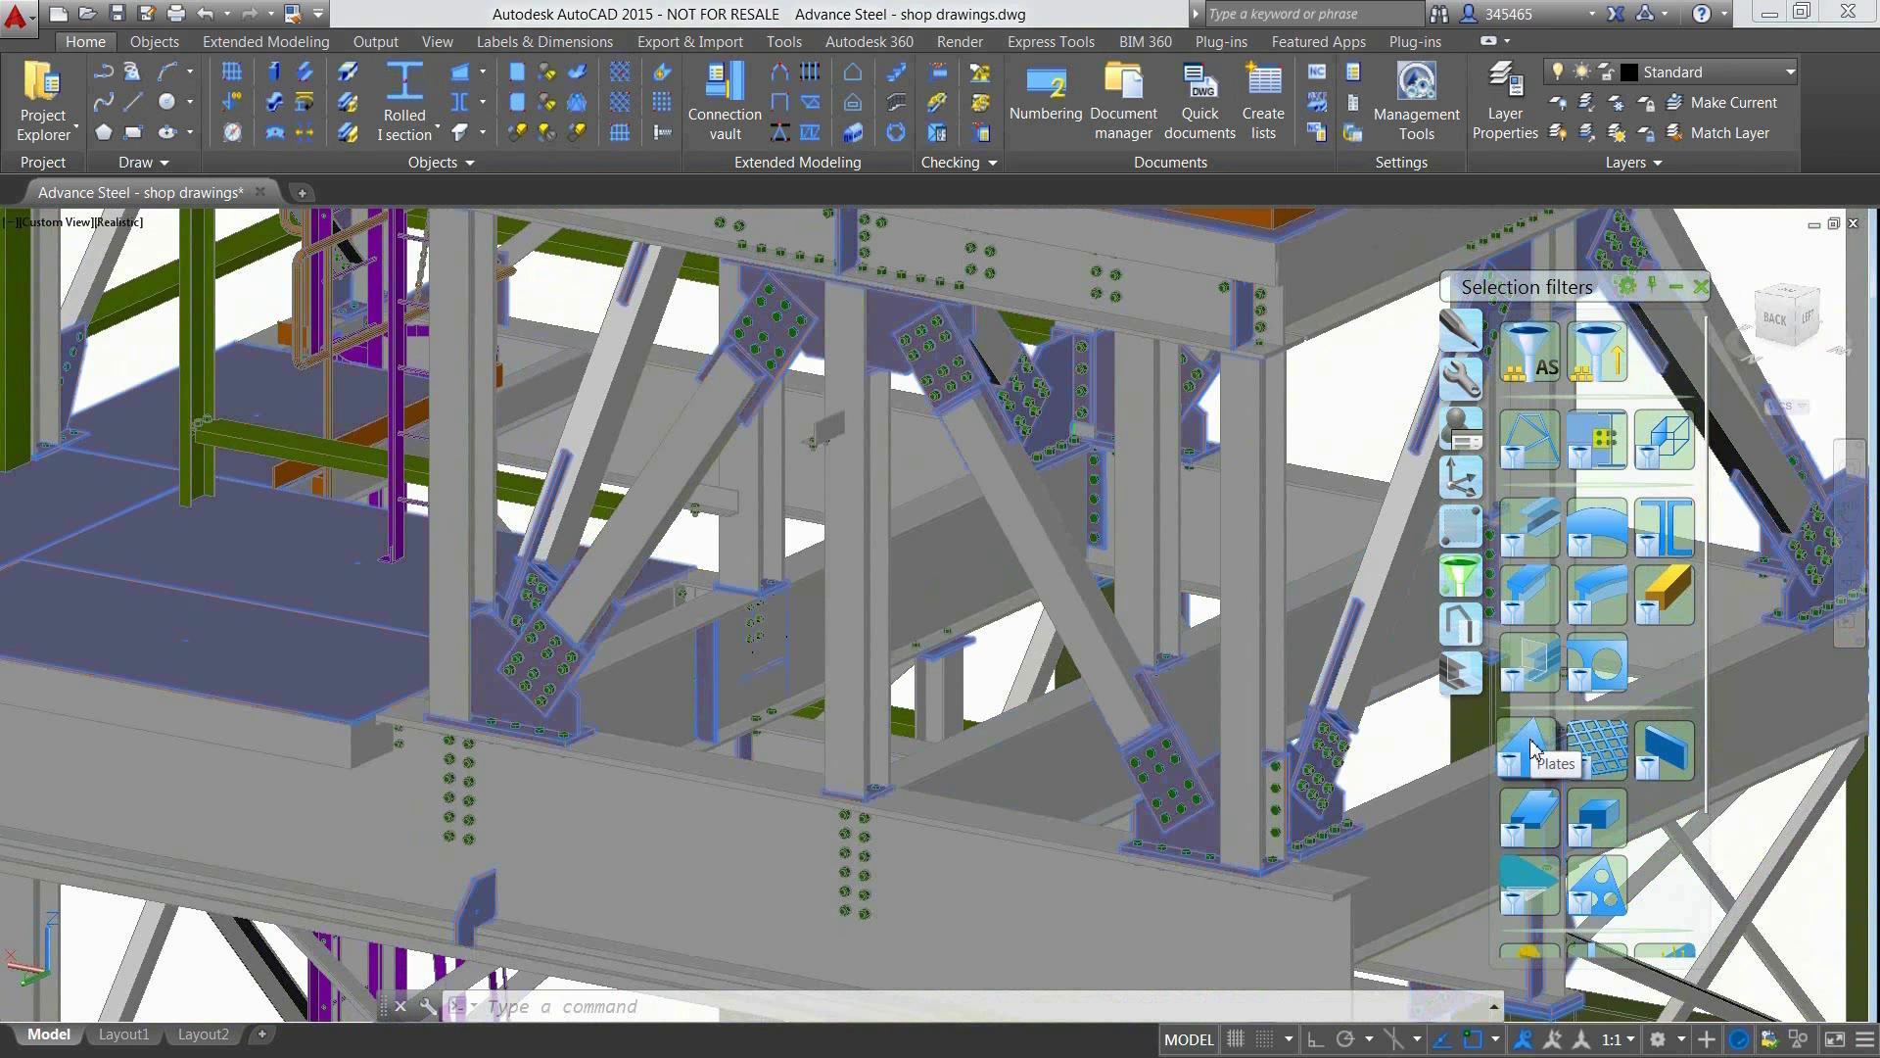
left_click(376, 452)
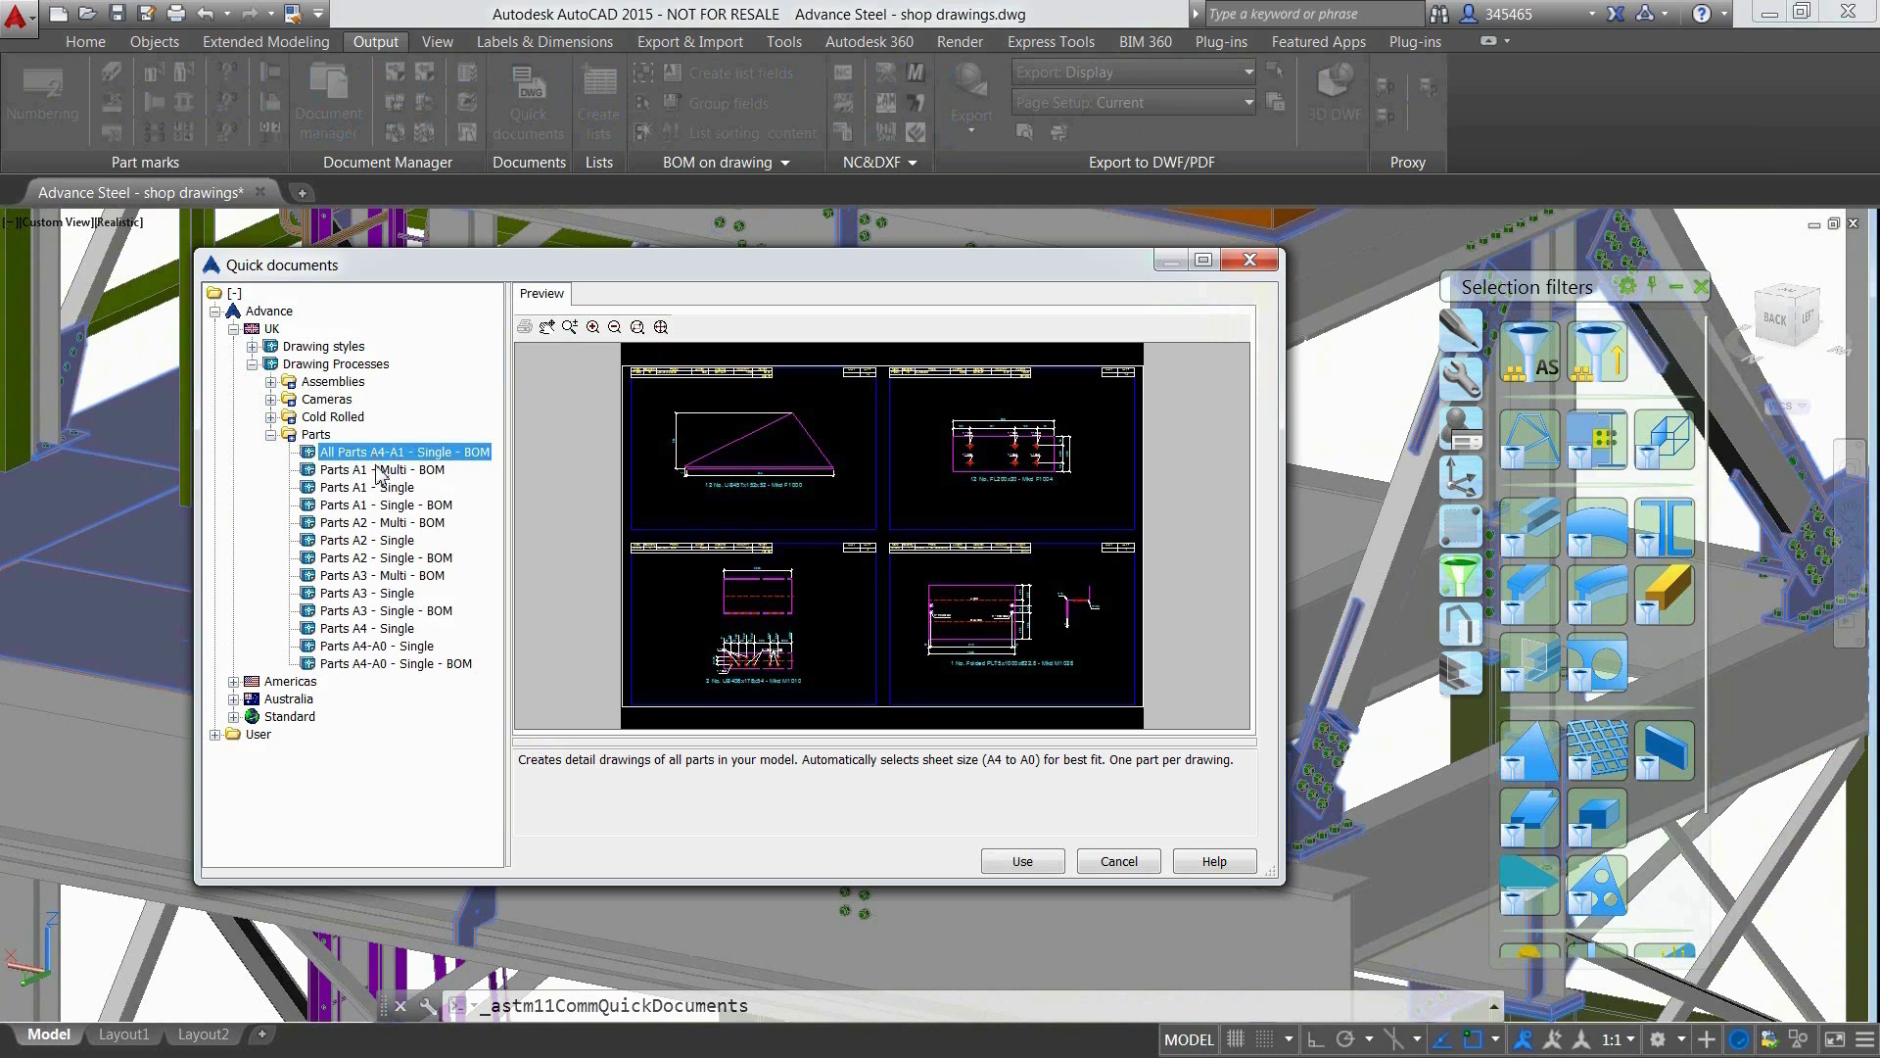
left_click(381, 471)
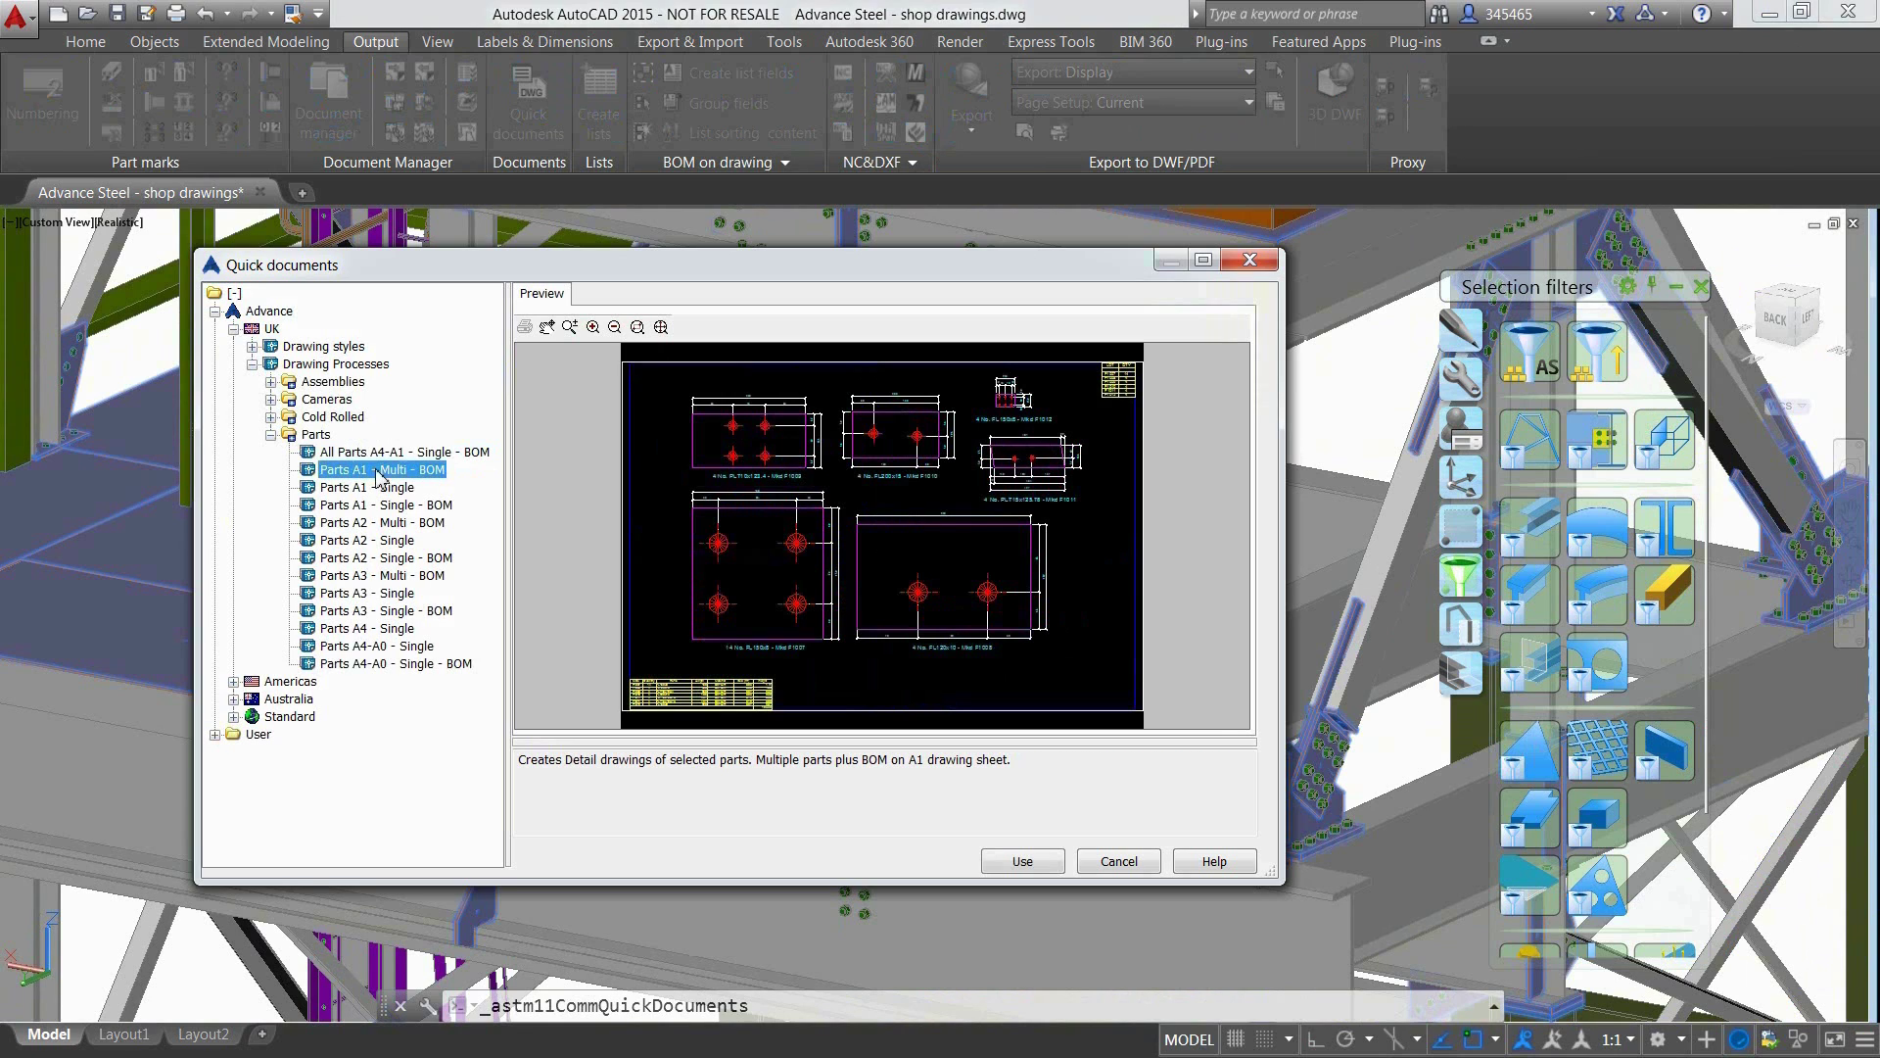
left_click(378, 646)
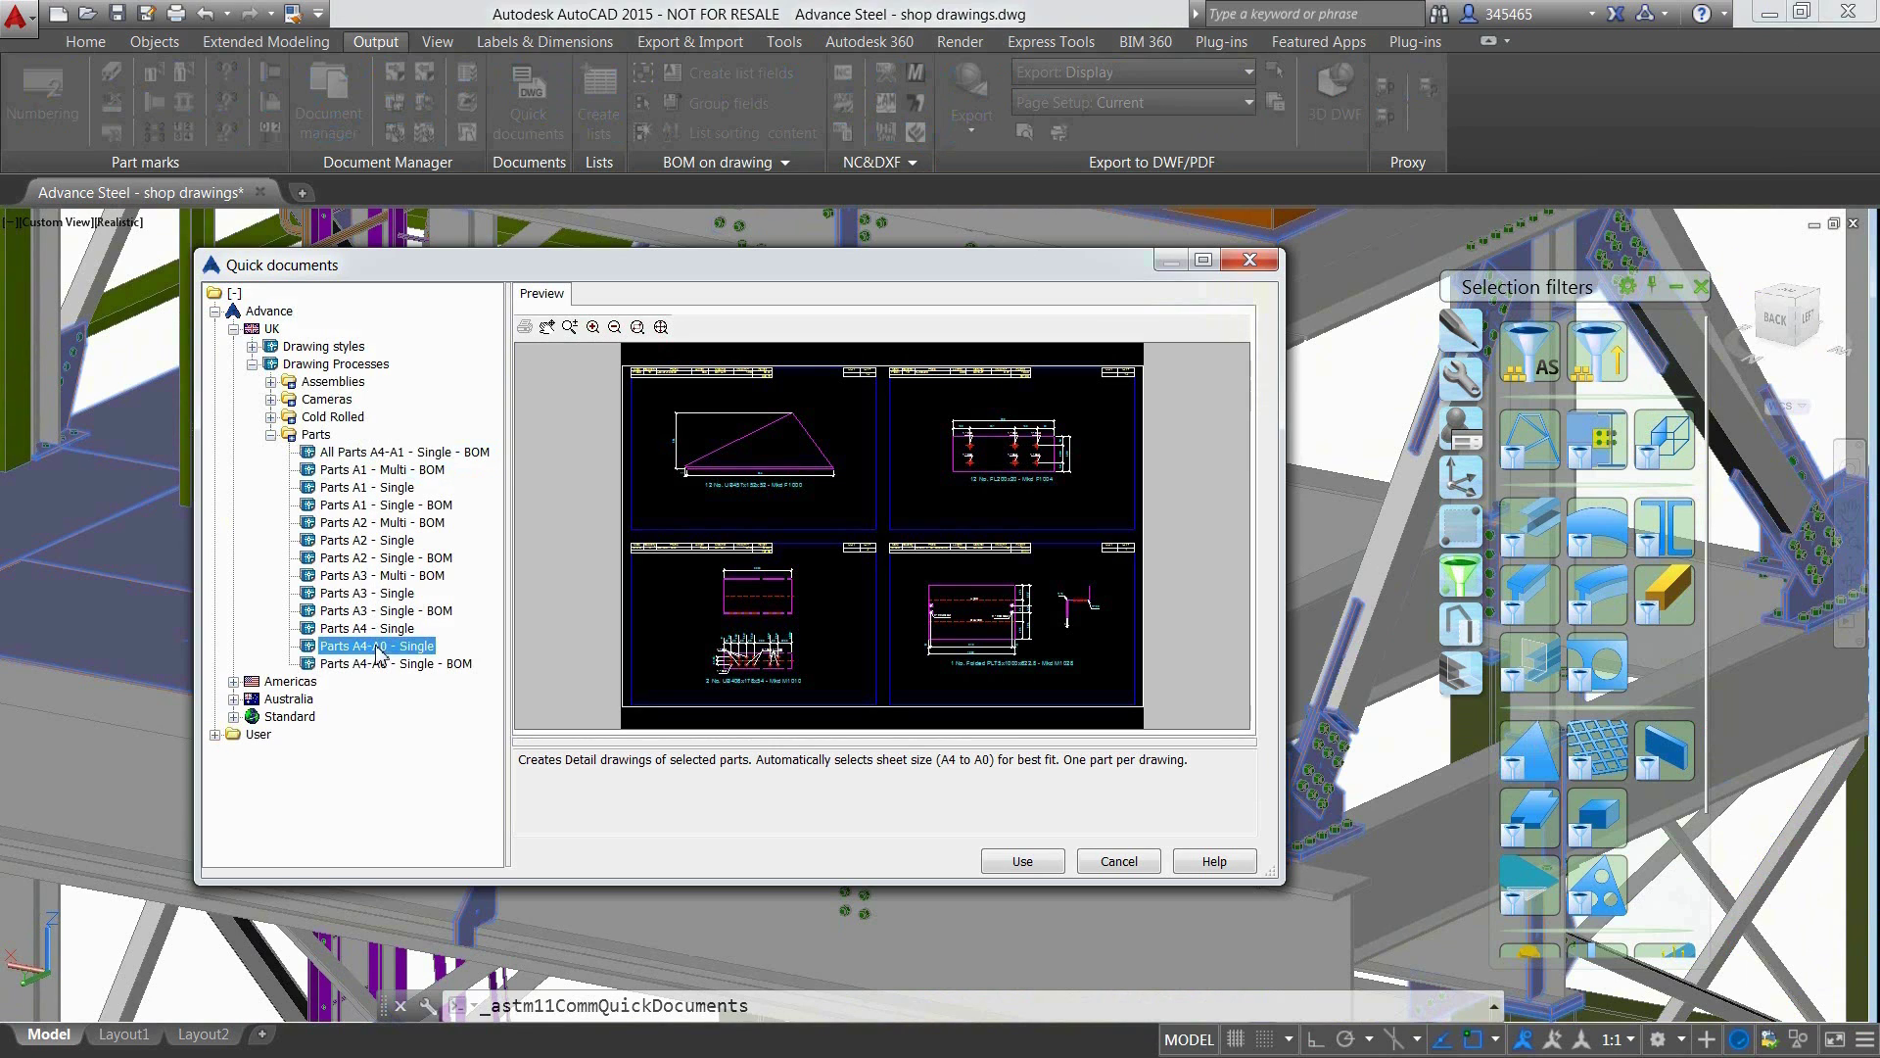
left_click(421, 470)
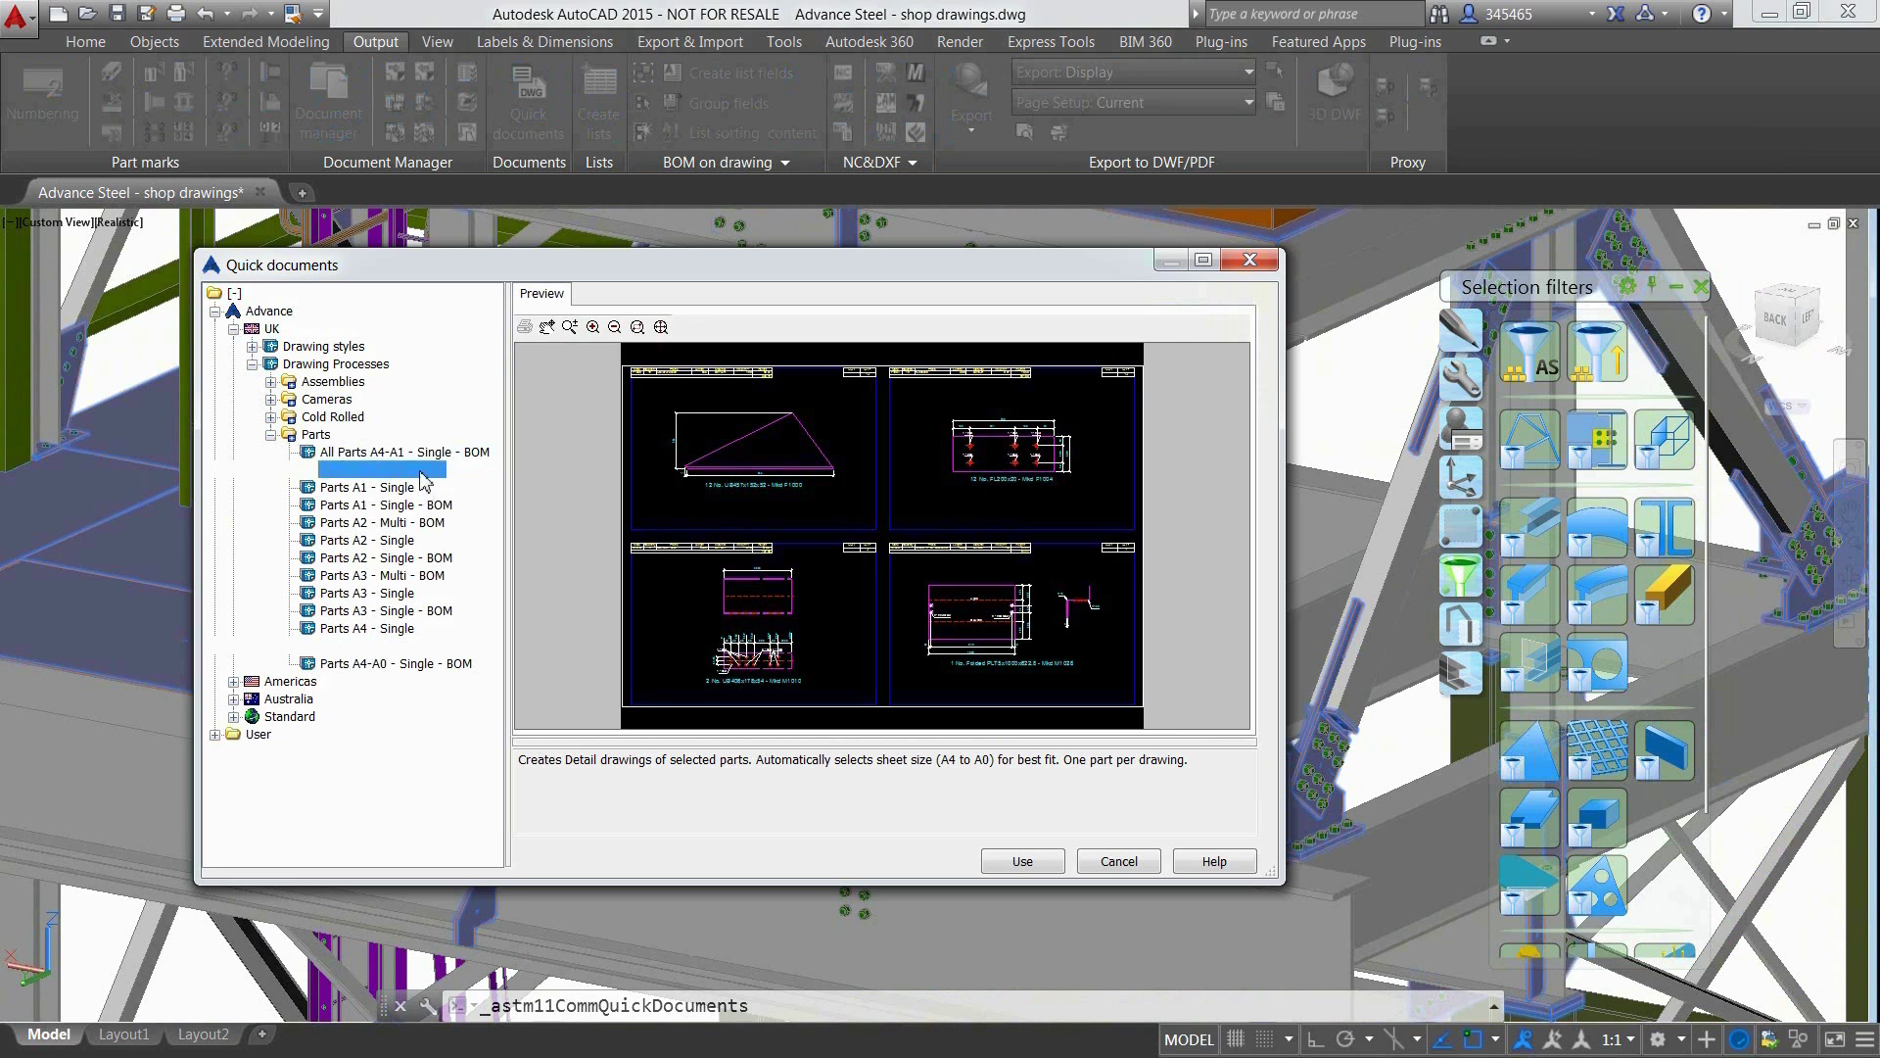
left_click(1022, 861)
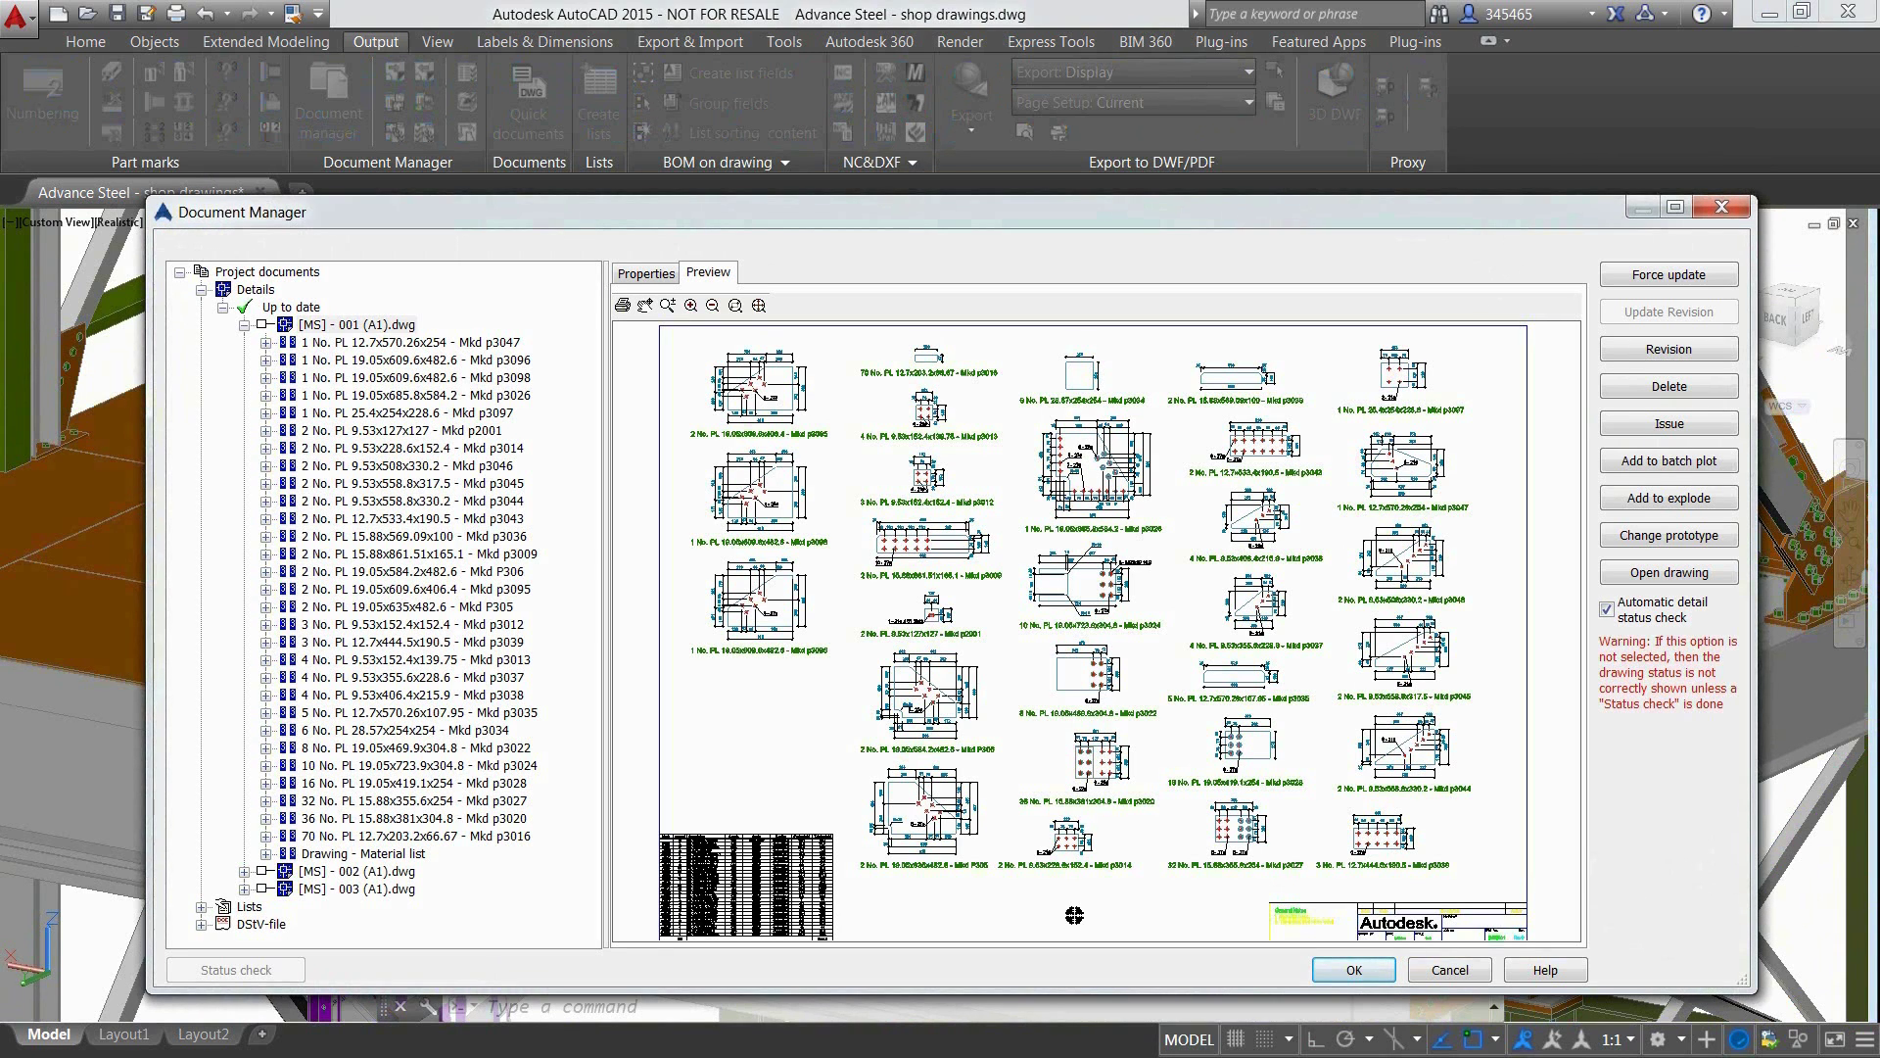
scroll(1426, 675, "up", 3)
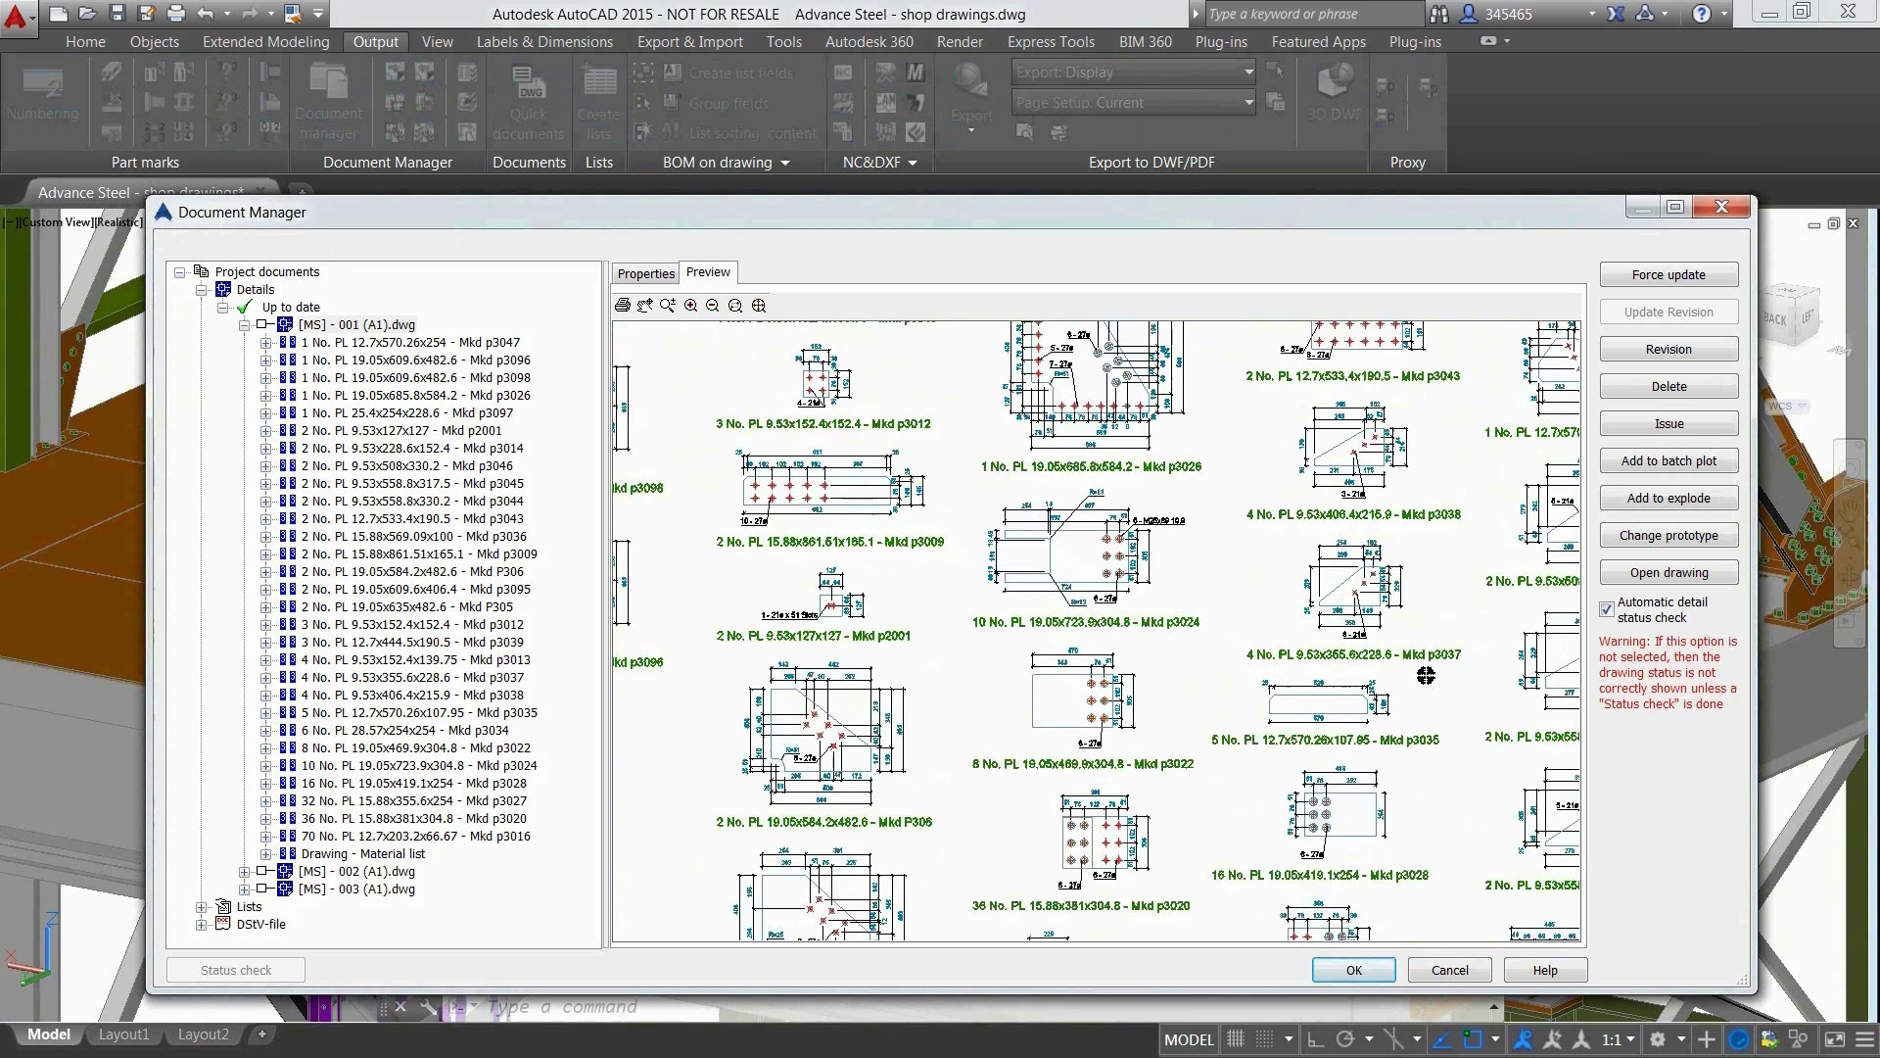
mouse_move(1433, 673)
middle_mouse_down()
mouse_move(1247, 669)
mouse_move(1303, 511)
mouse_move(1528, 411)
middle_mouse_up()
middle_click_drag(1038, 657, 1300, 548)
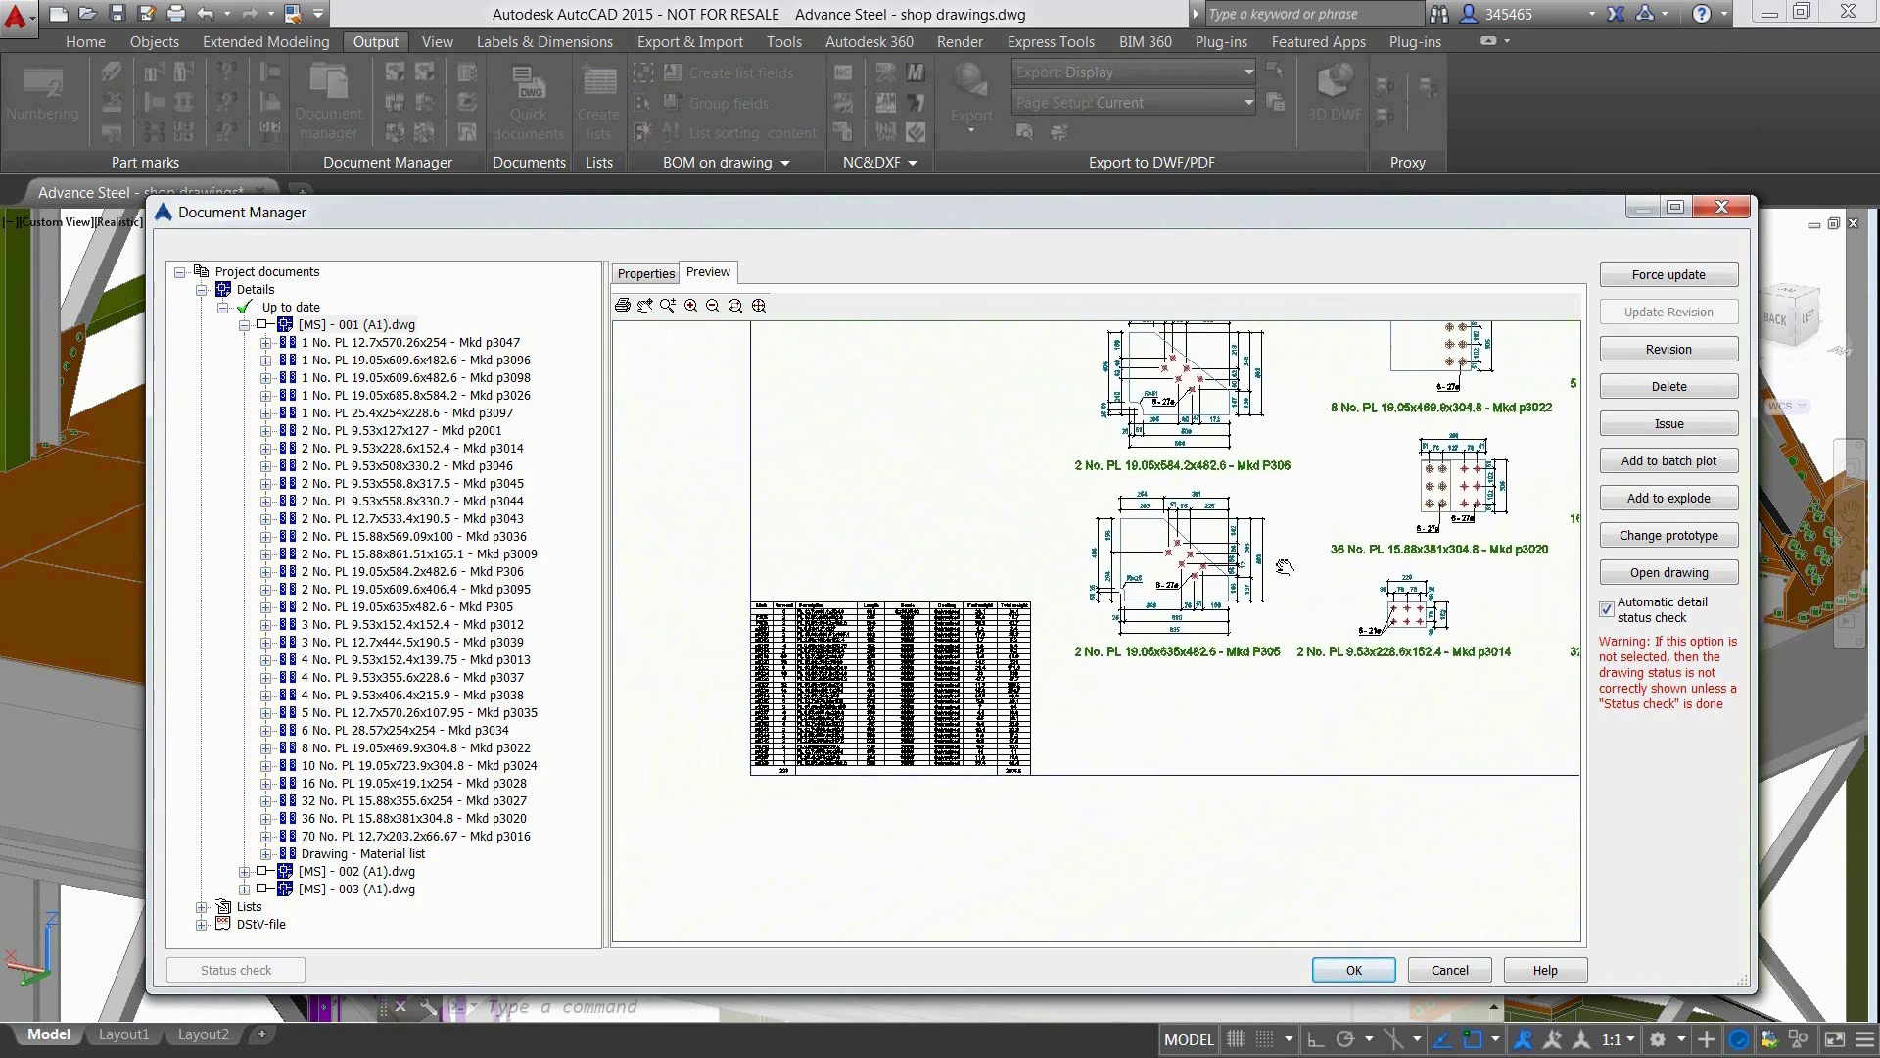
scroll(1051, 631, "up", 2)
scroll(1051, 630, "up", 2)
middle_click_drag(1051, 631, 1177, 672)
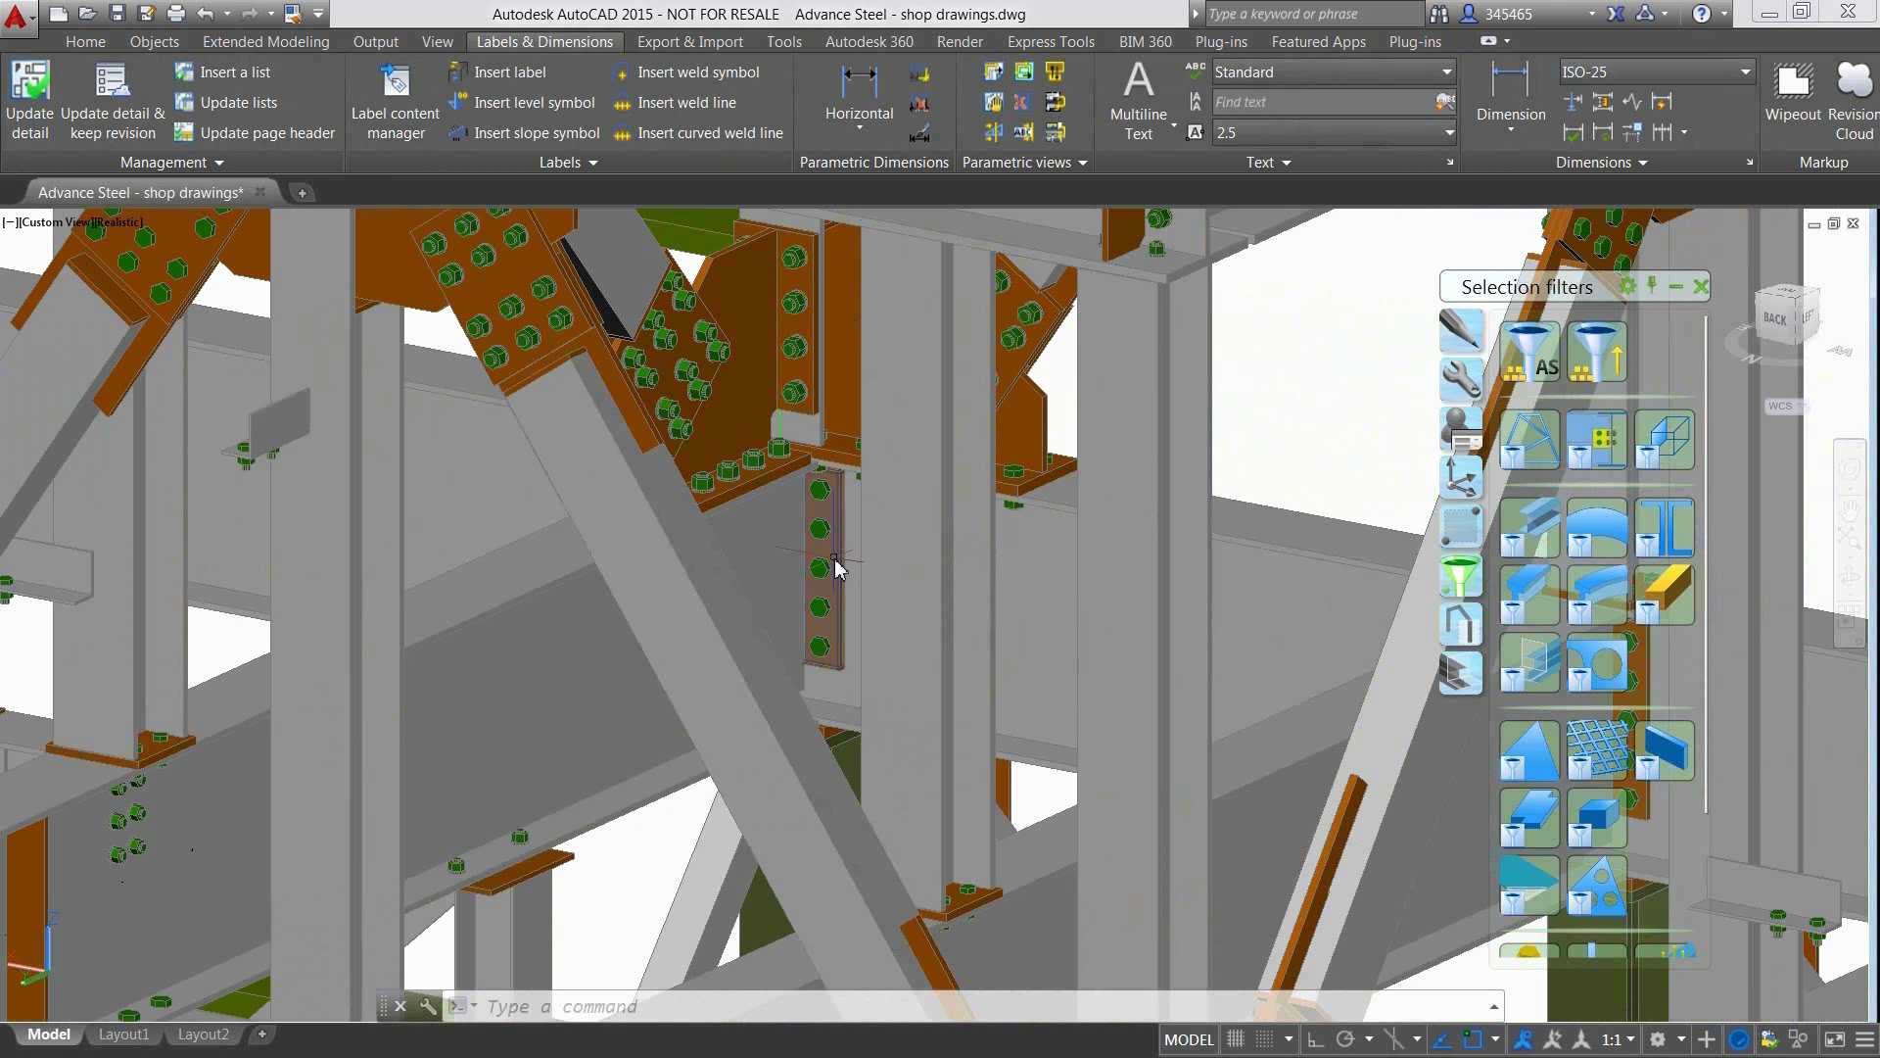
Set the end plate joint's horizontal bolt centre distance to 144
left_click(831, 568)
right_click(839, 566)
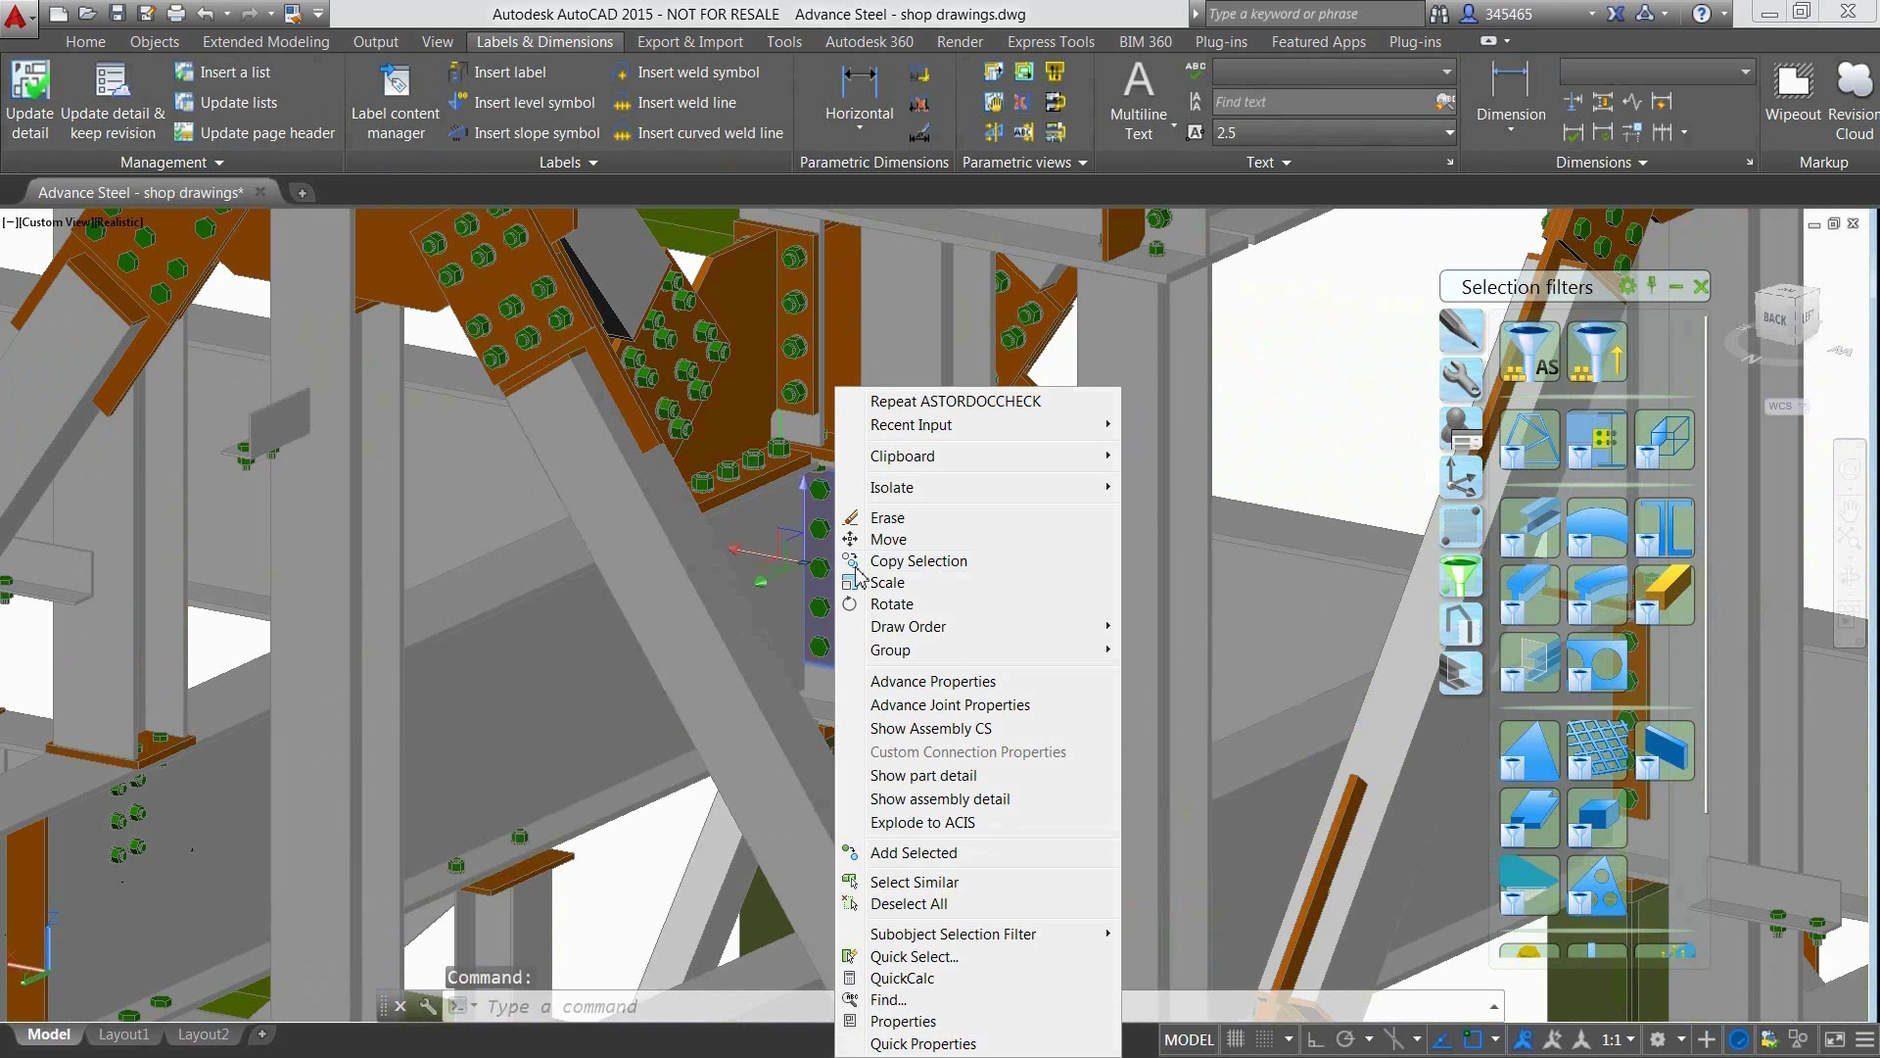
left_click(964, 706)
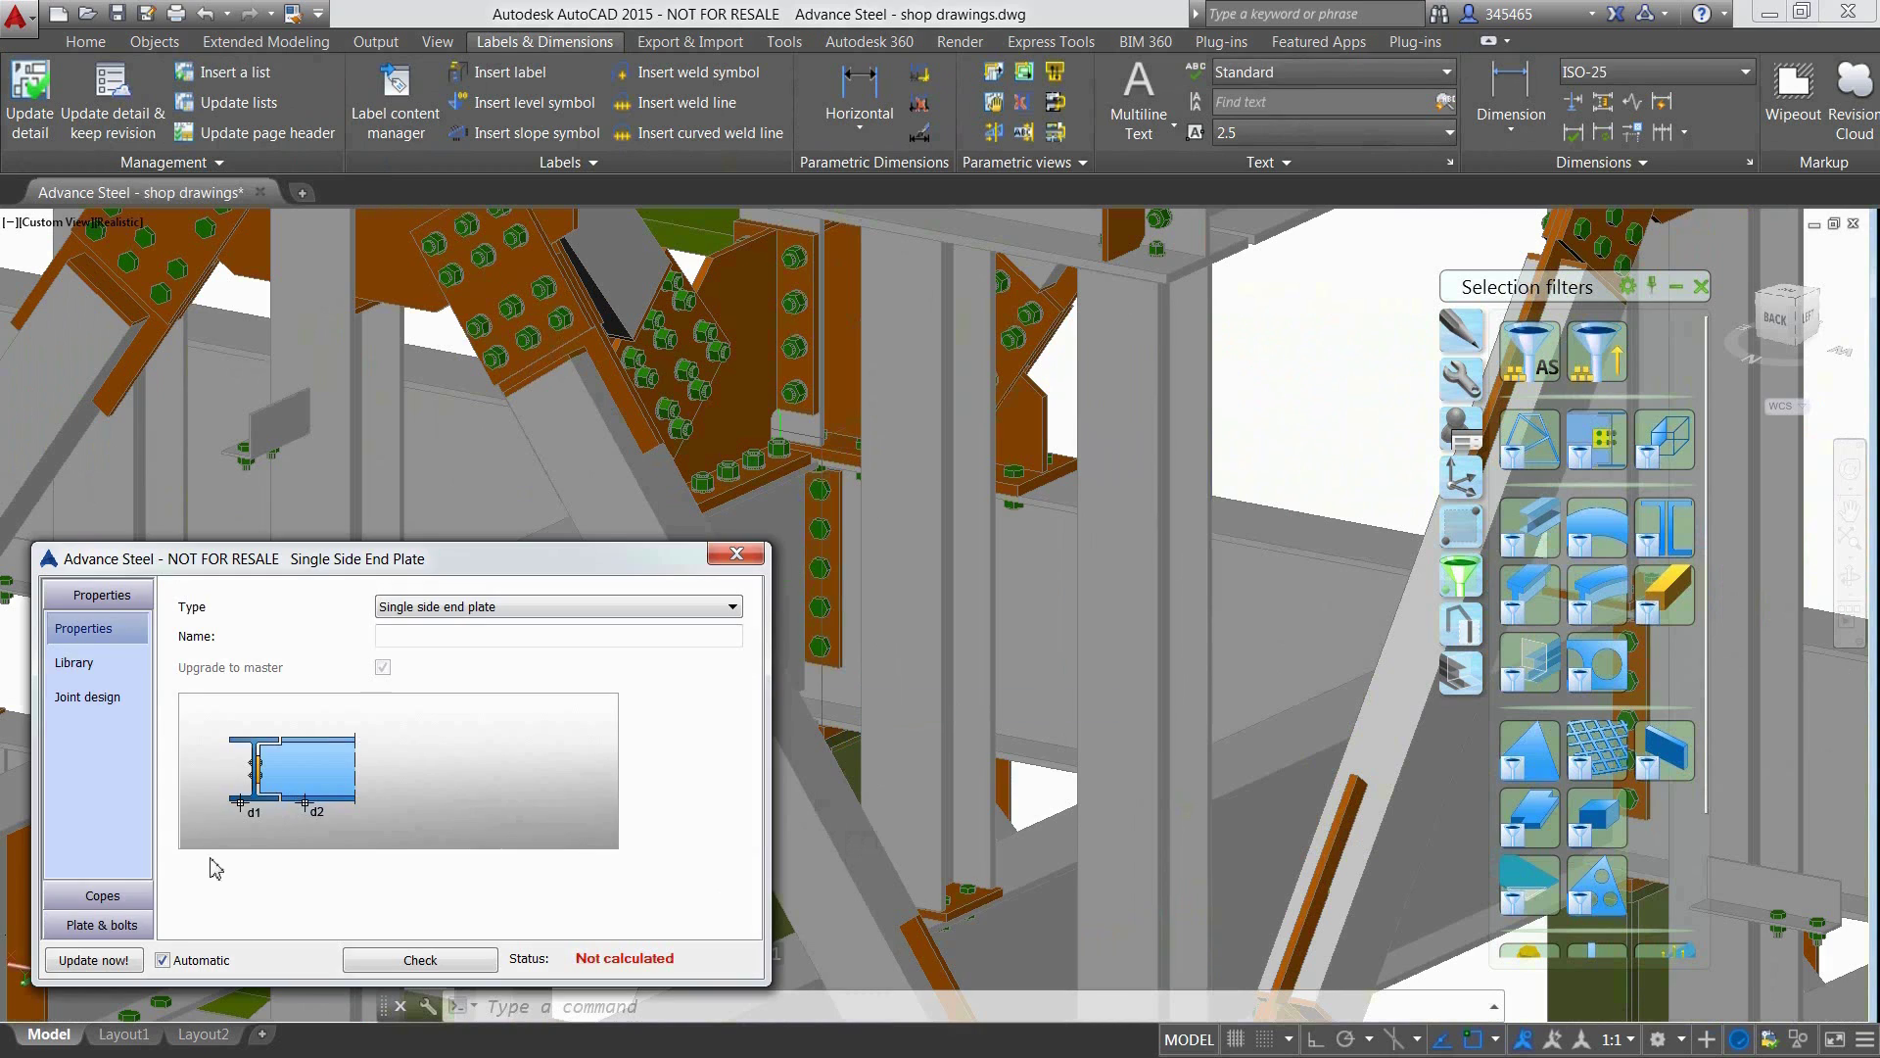
left_click(98, 918)
left_click(114, 764)
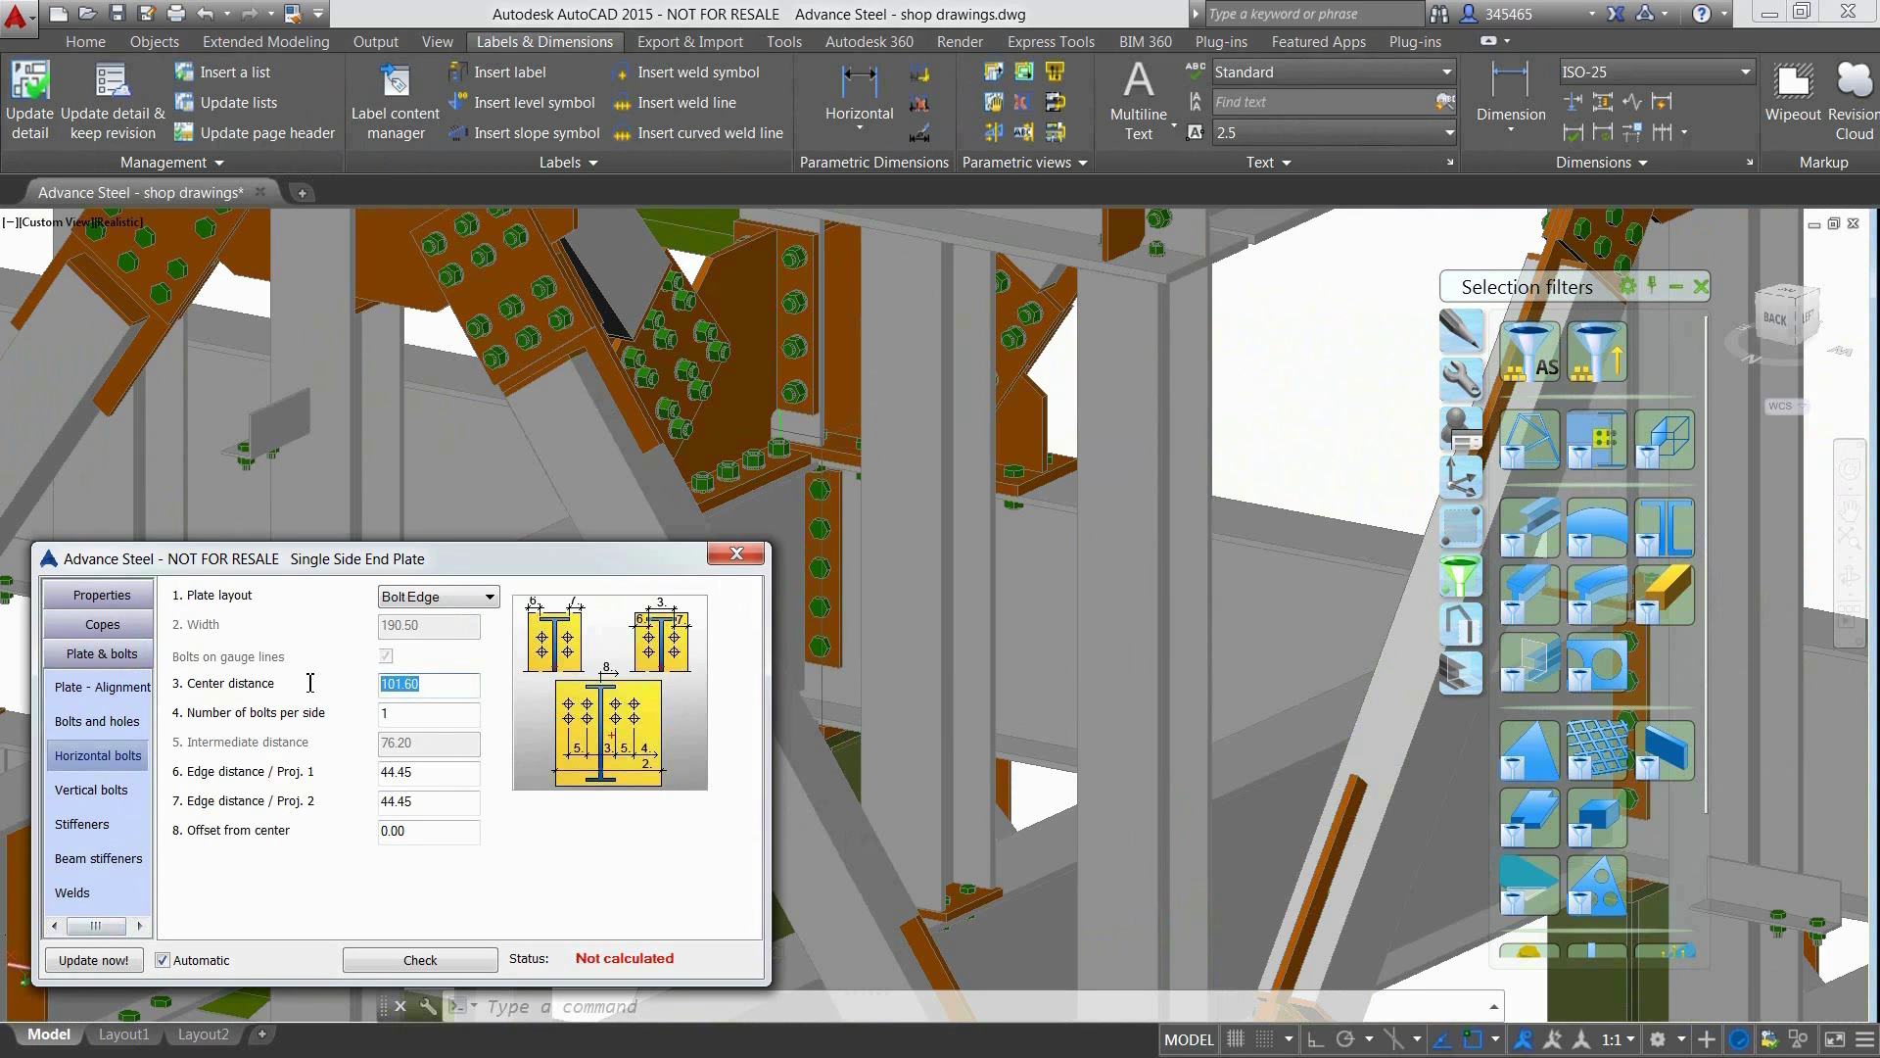
key("Return")
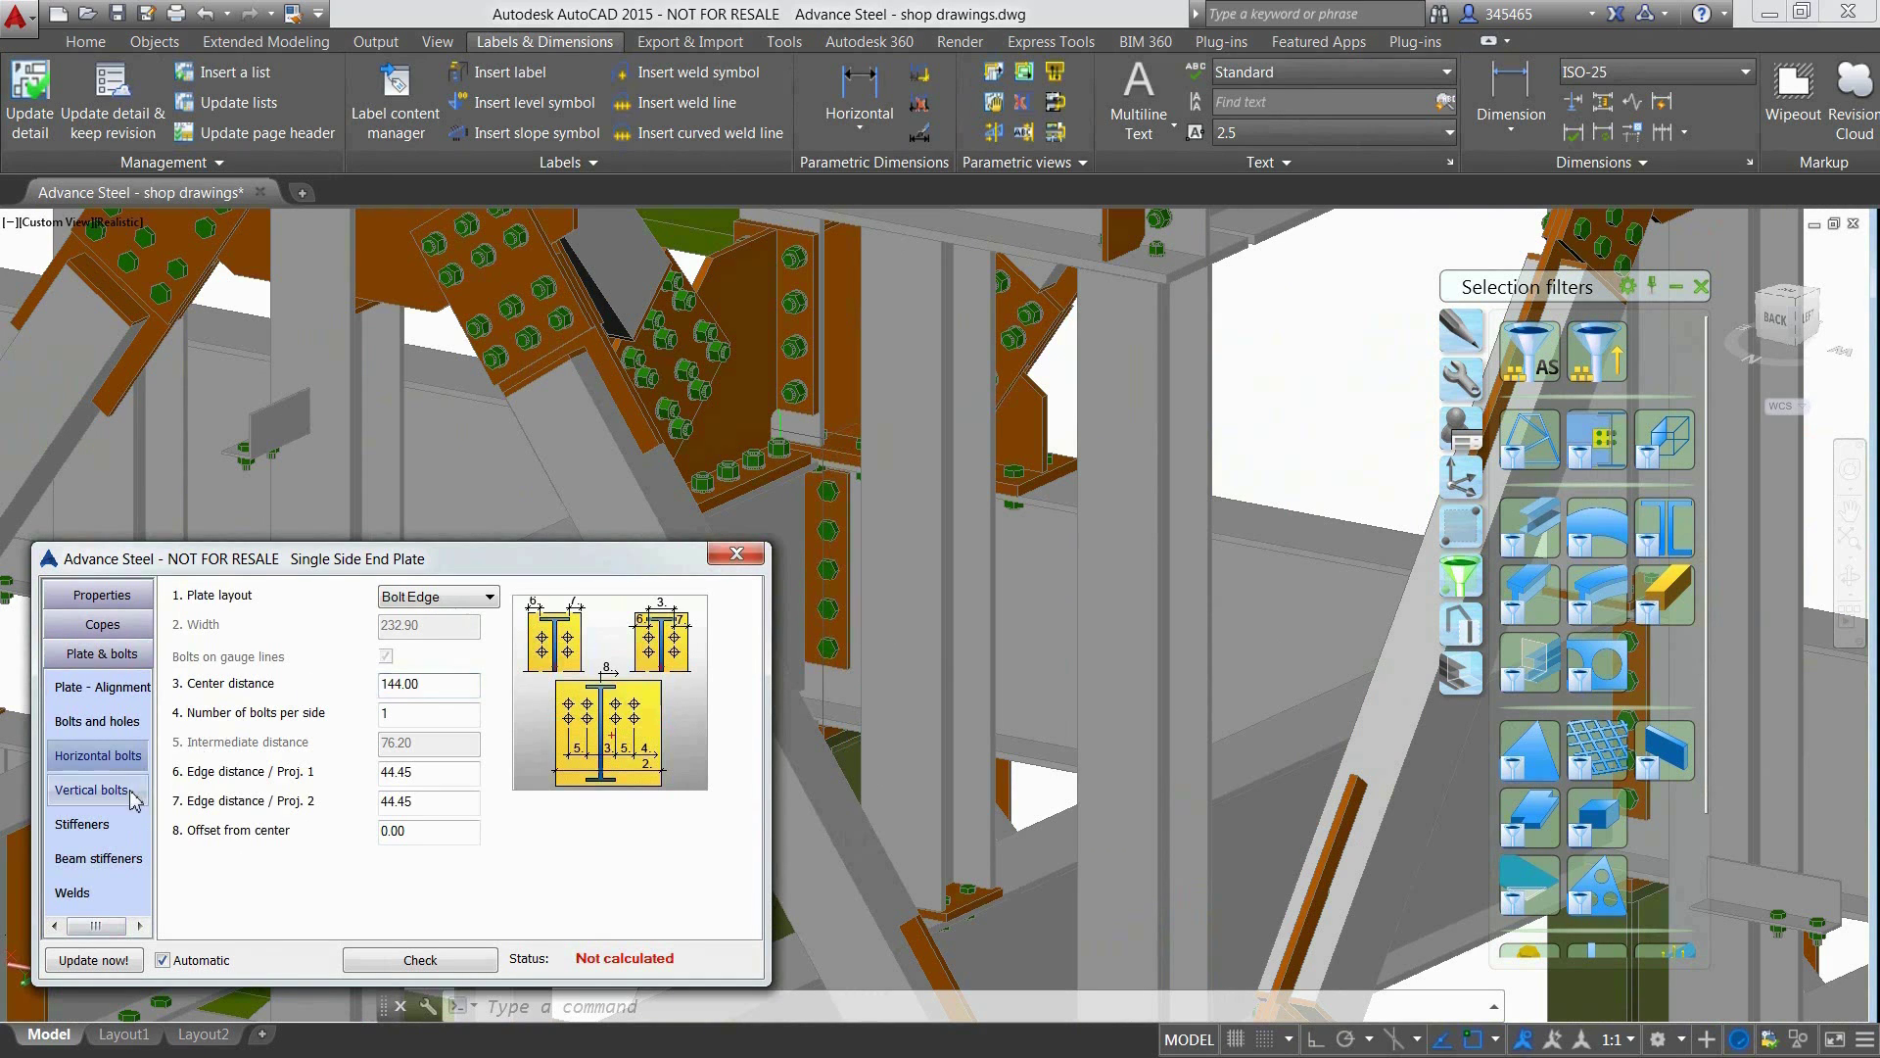
Use 3 vertical bolt lines in group 1, then start revising the outdated drawings
left_click(91, 789)
type("3")
key("Return")
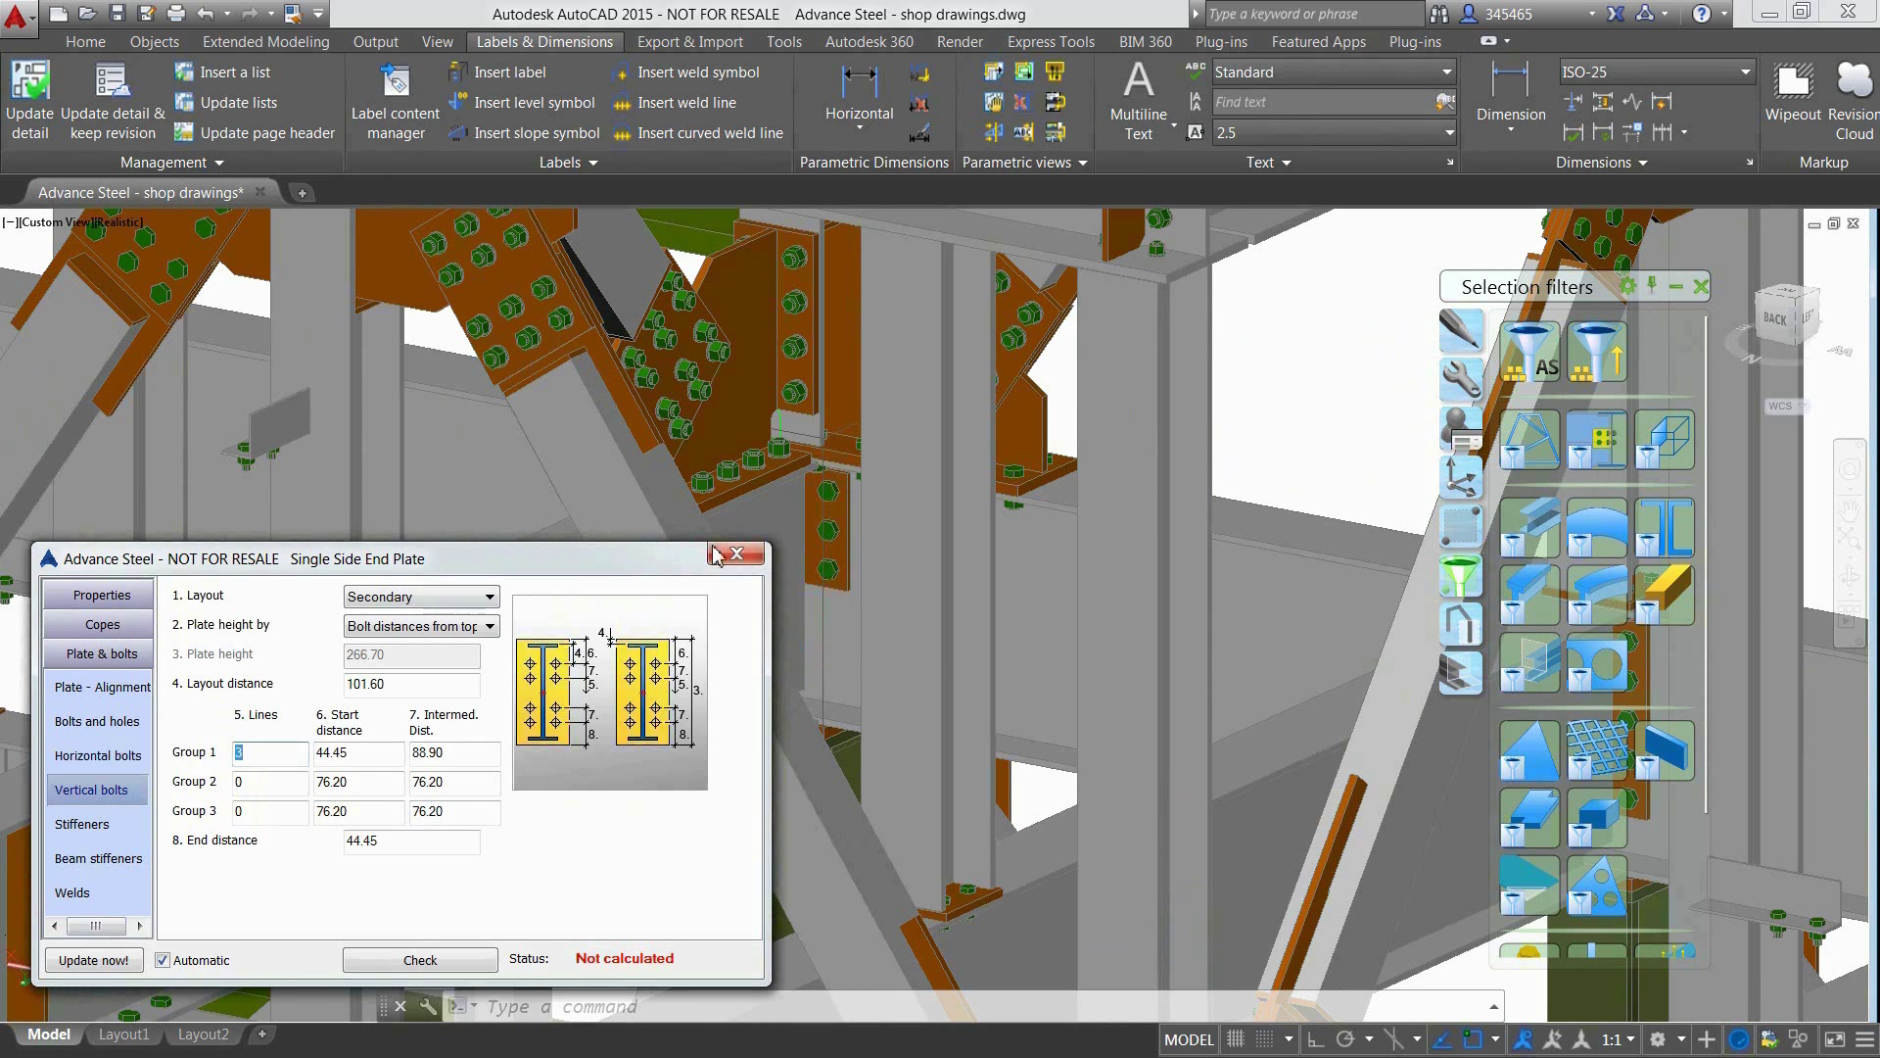
left_click(712, 551)
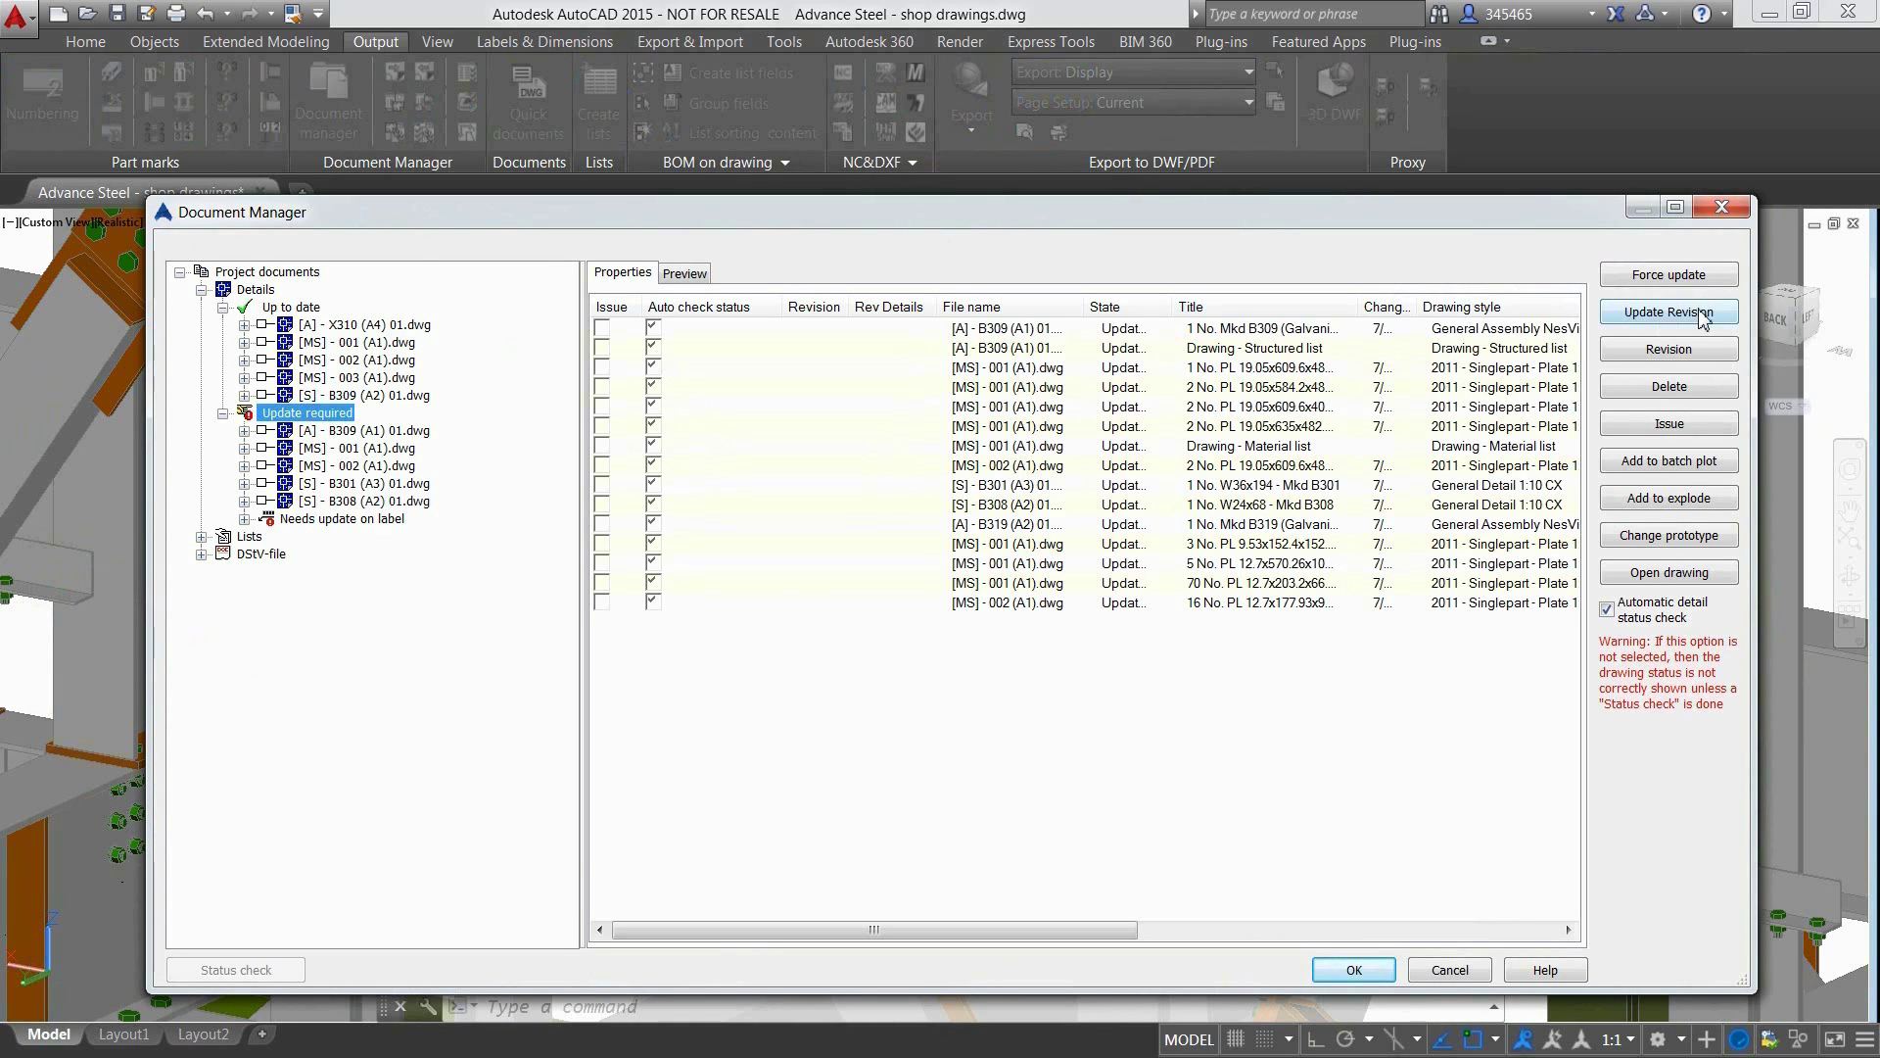
left_click(1704, 312)
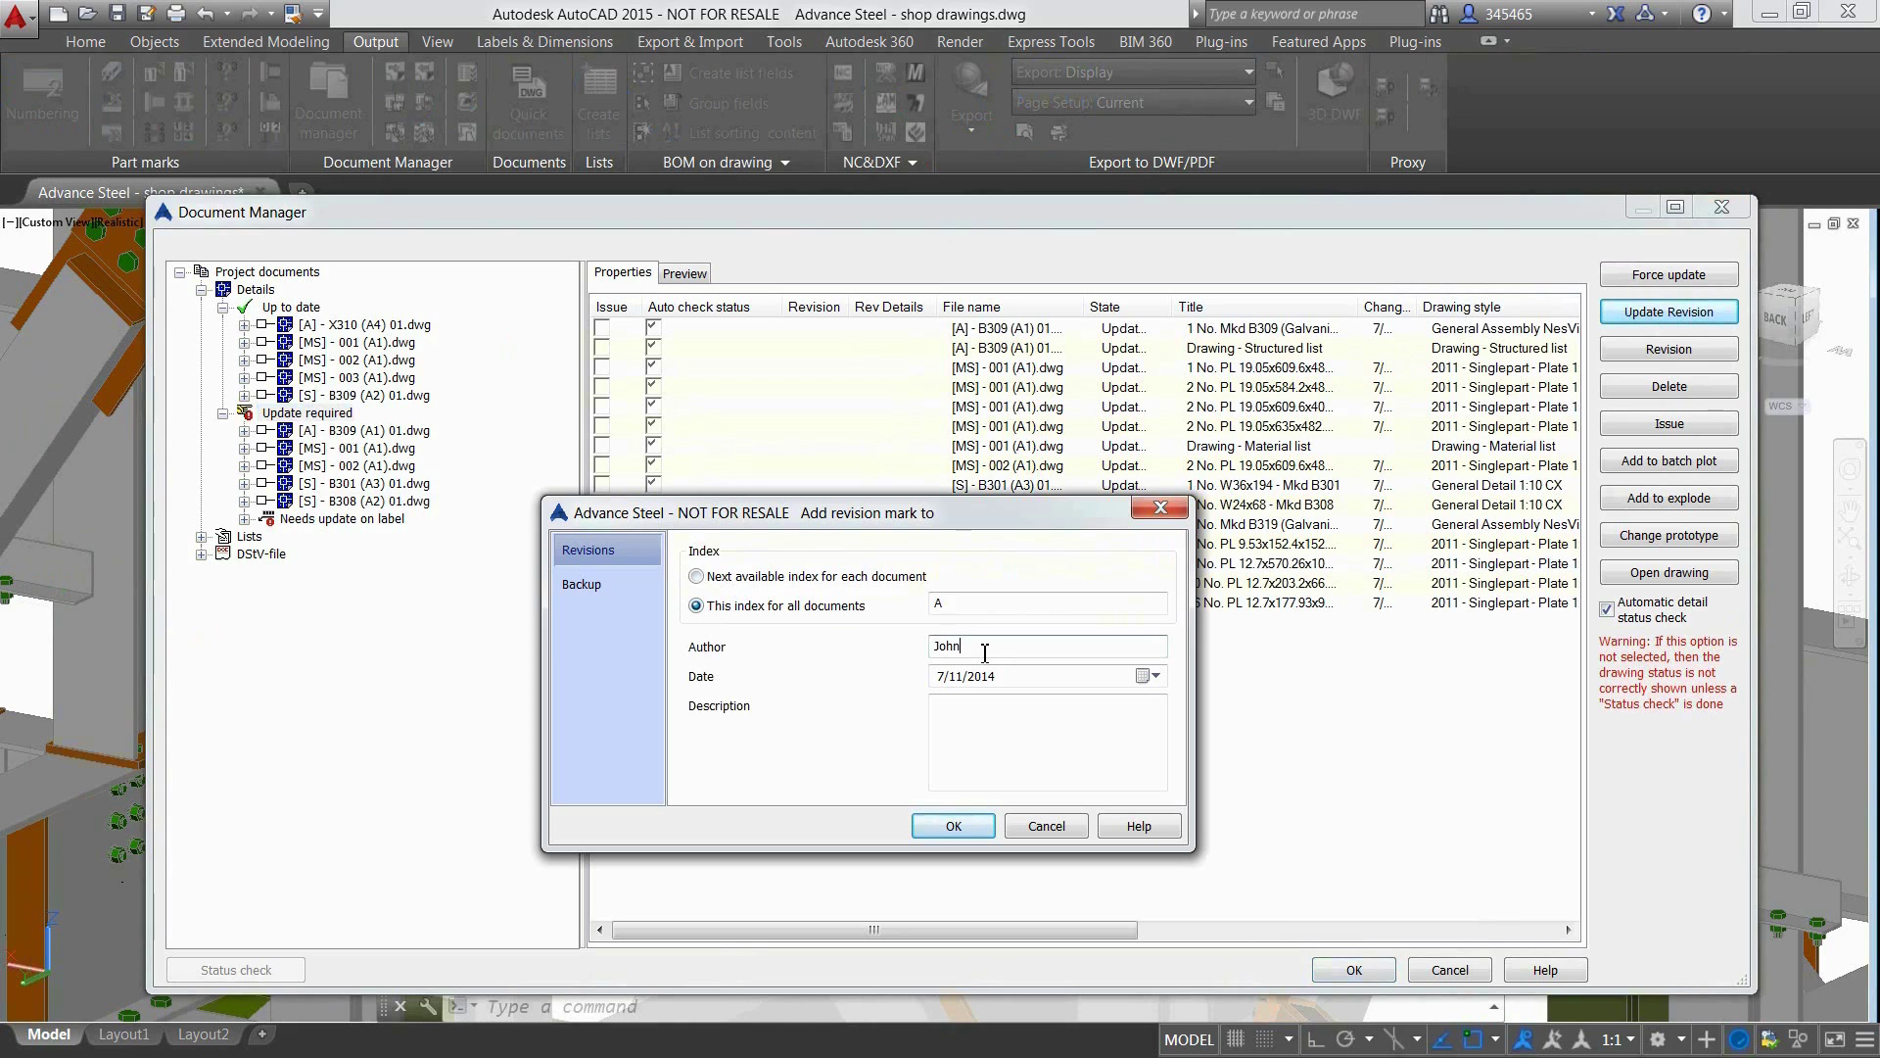
Record revision A described as 'Changed bolt distance' and select the B308 drawing
left_click(995, 706)
type("Changed bolt")
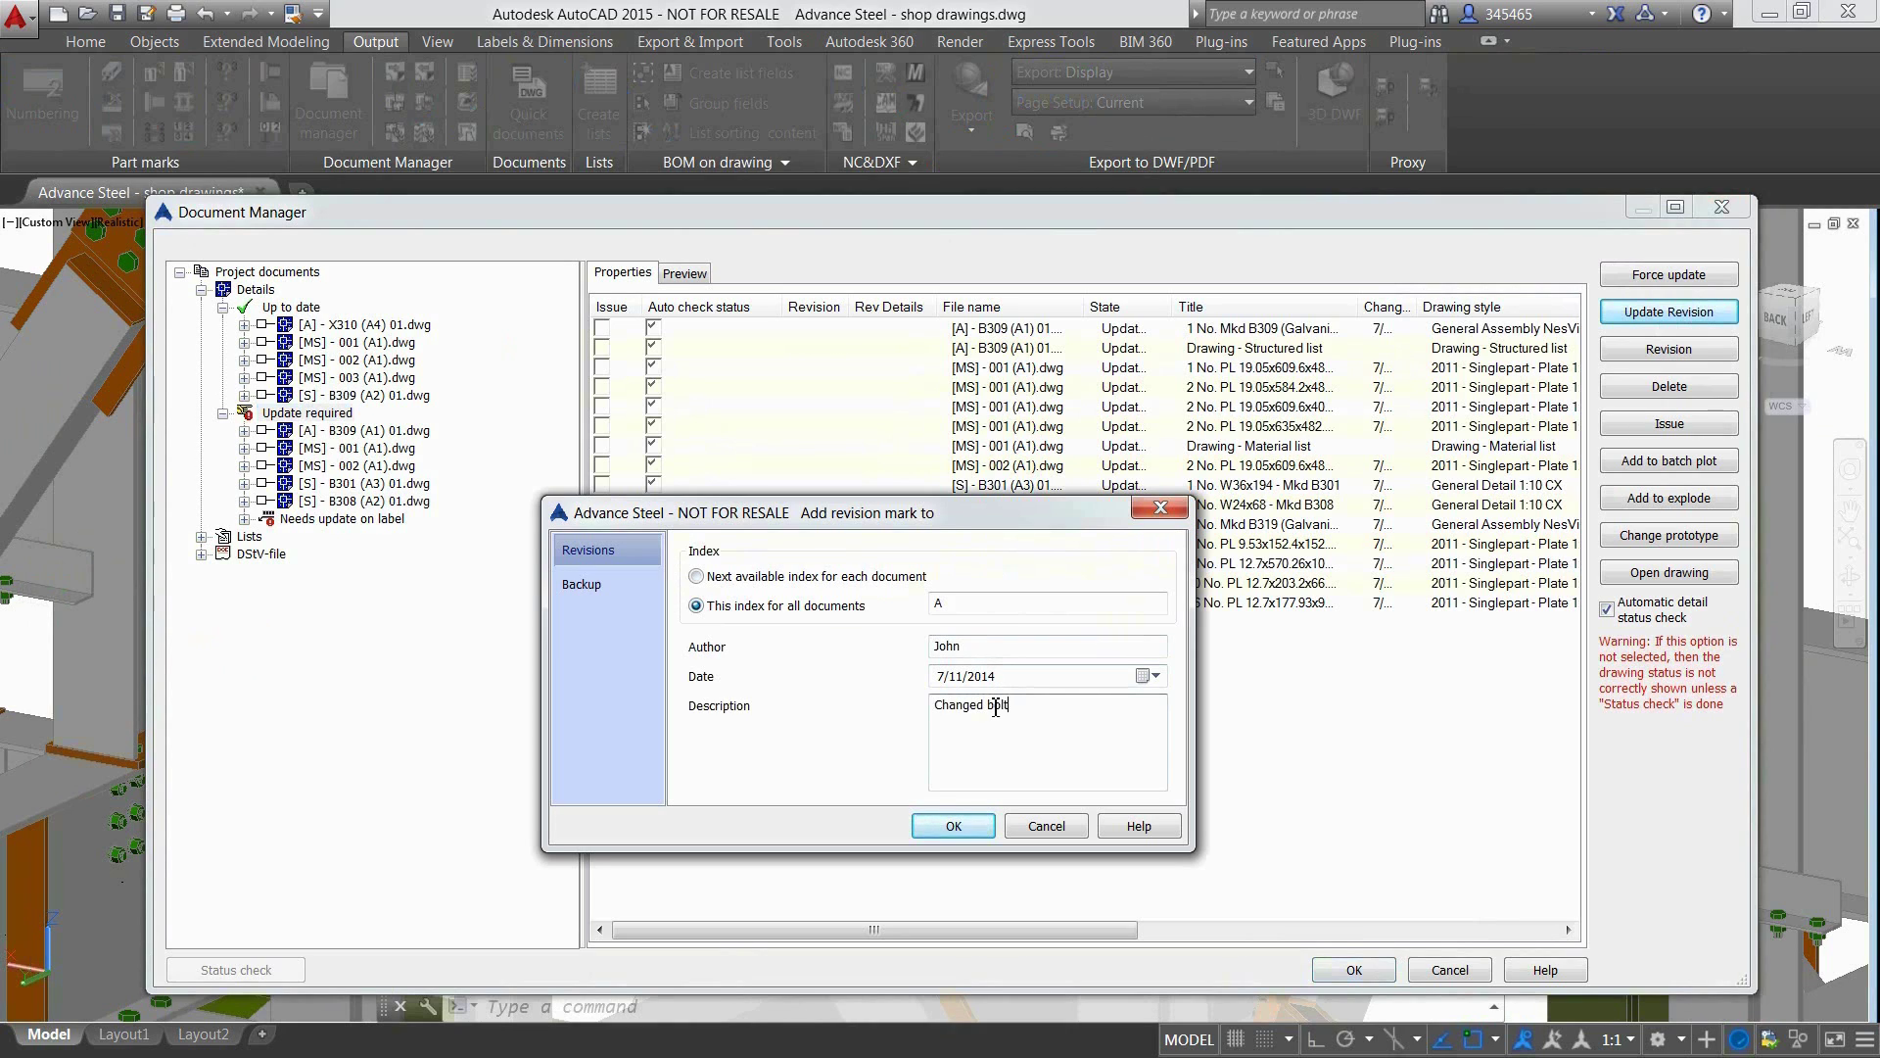
left_click(952, 826)
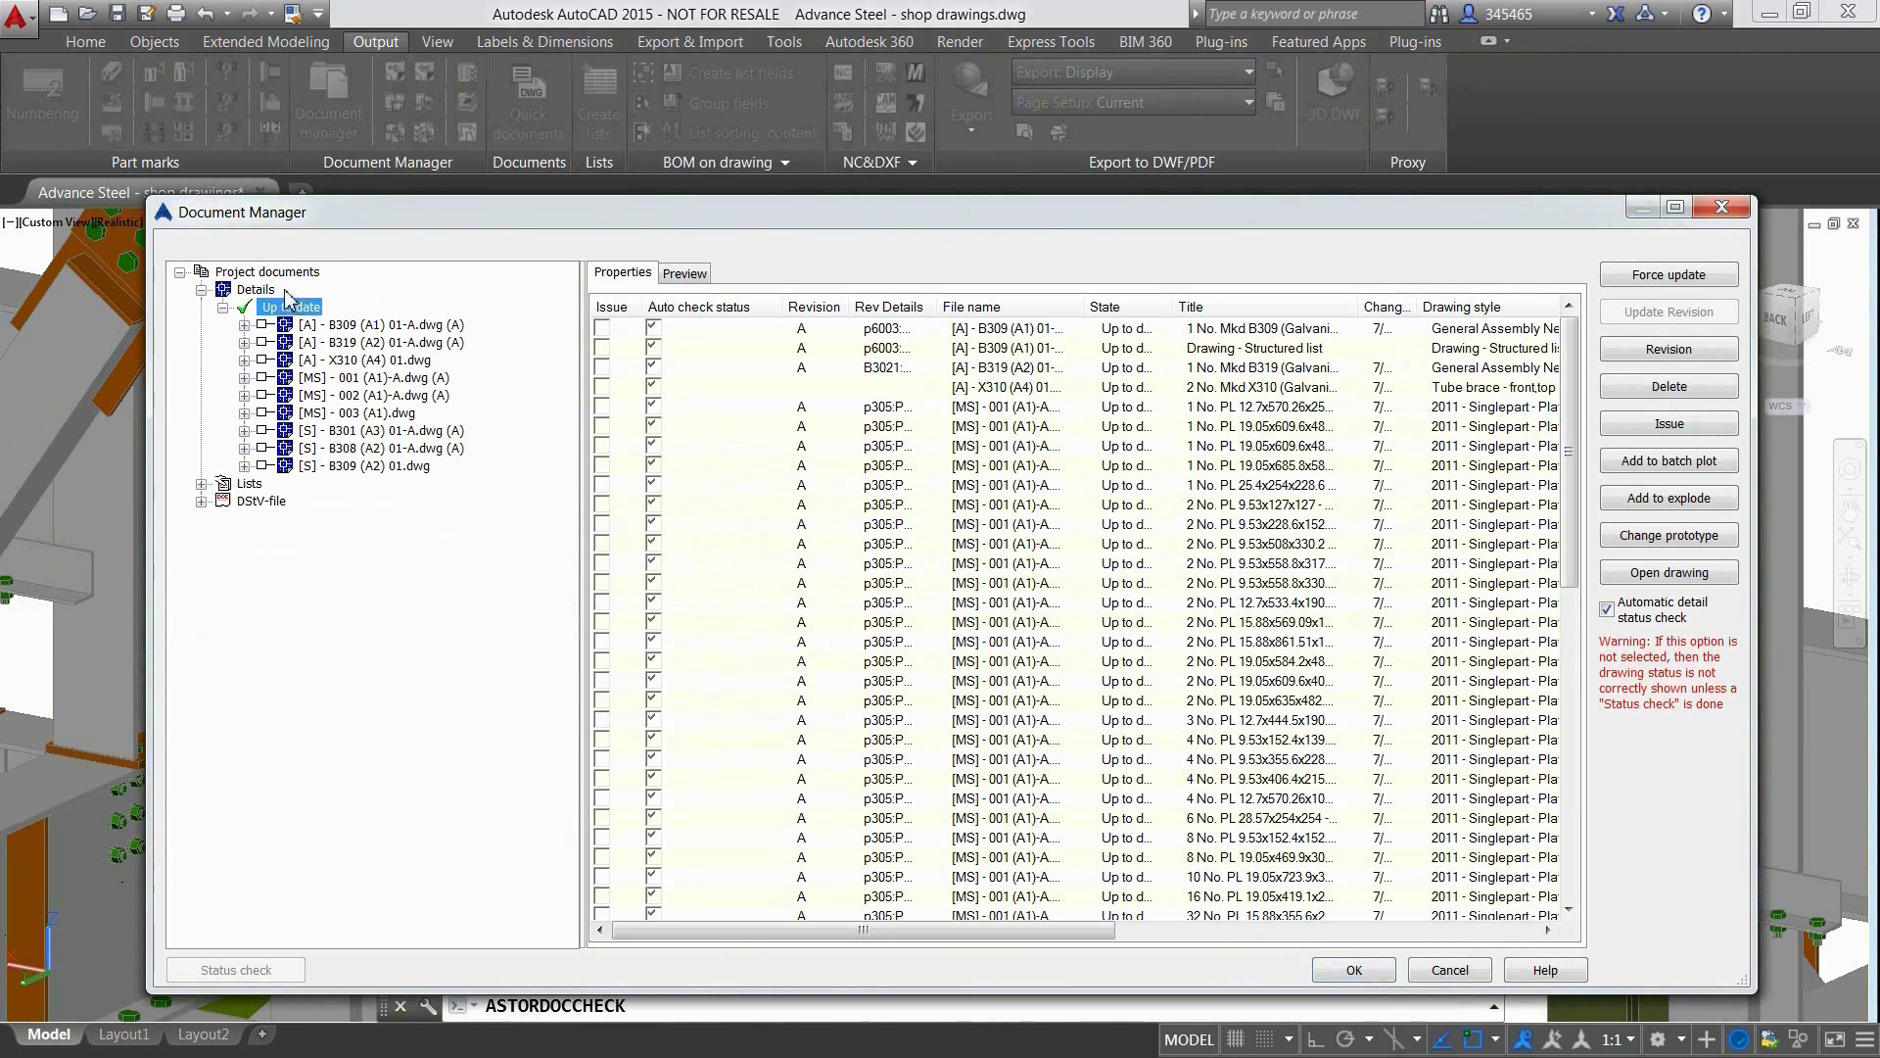
left_click(388, 449)
Open the B308 (A2) 01-A drawing and inspect the clouded bolts and revision A title-block row
left_click(1669, 573)
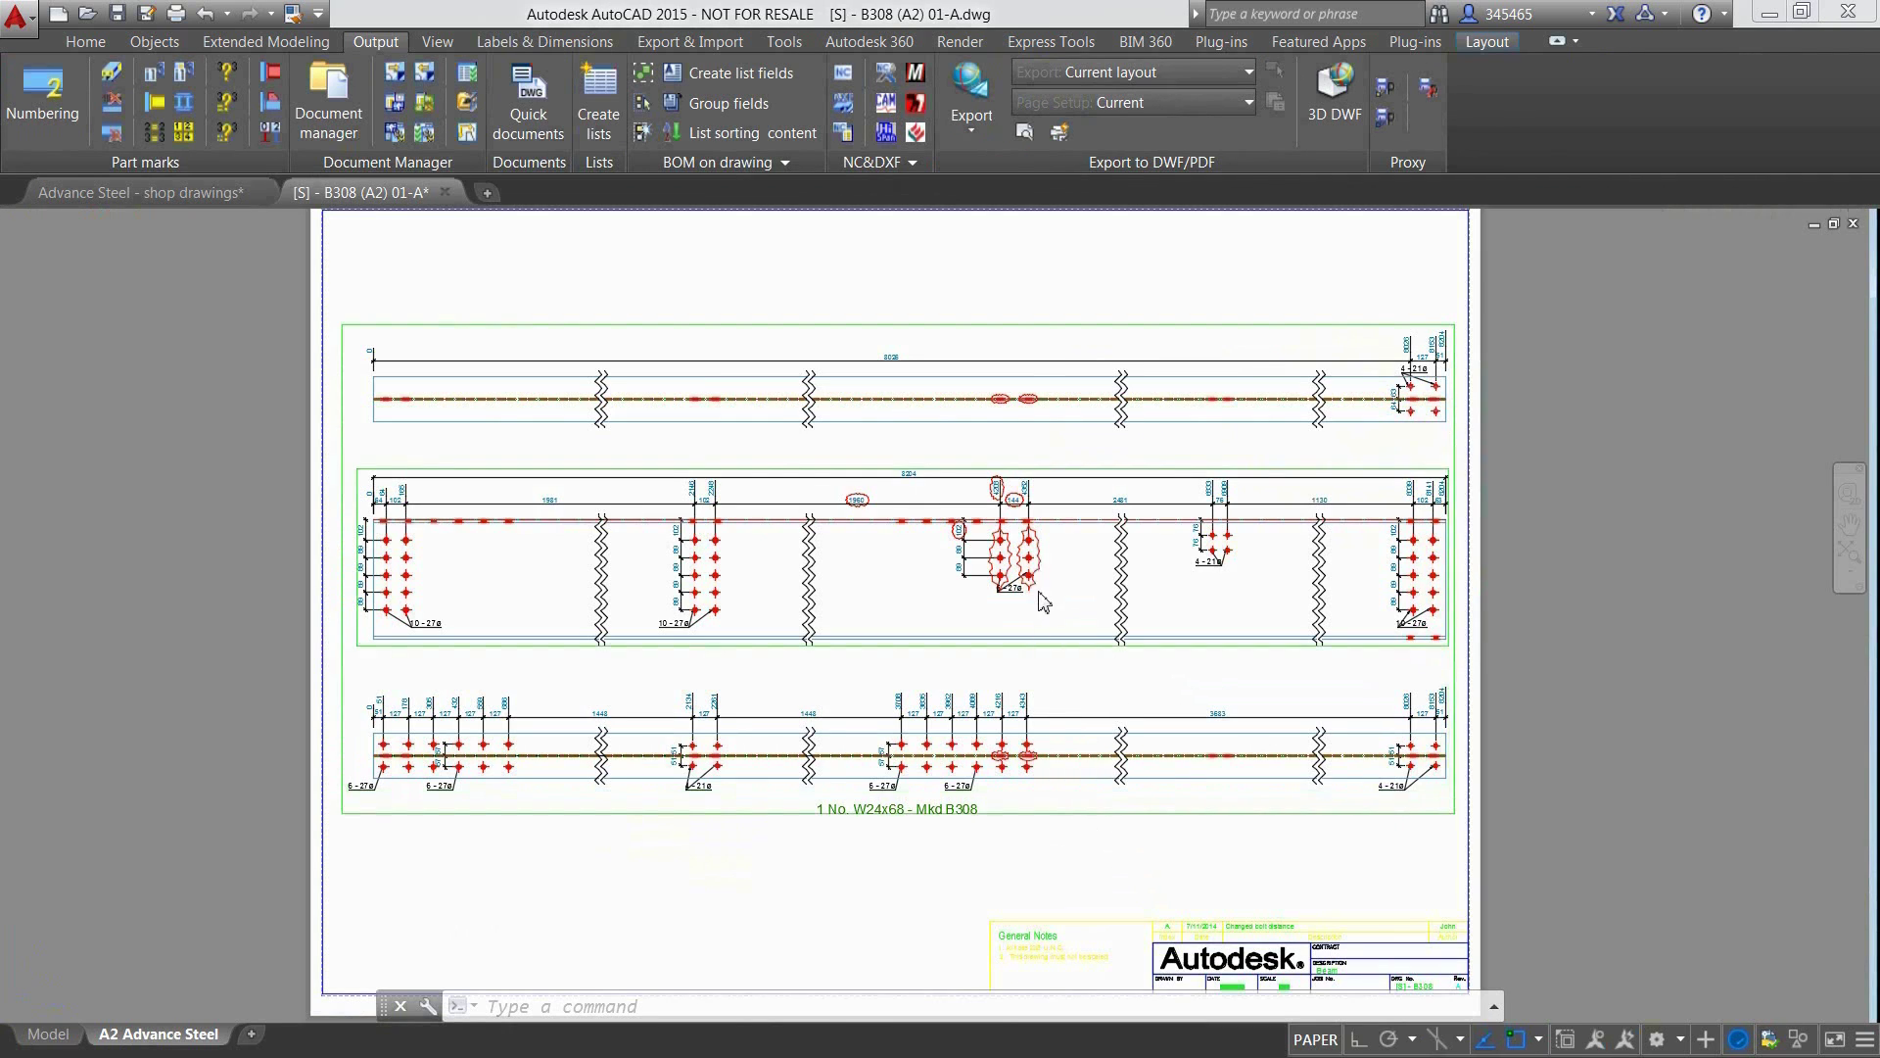
scroll(1041, 599, "up", 6)
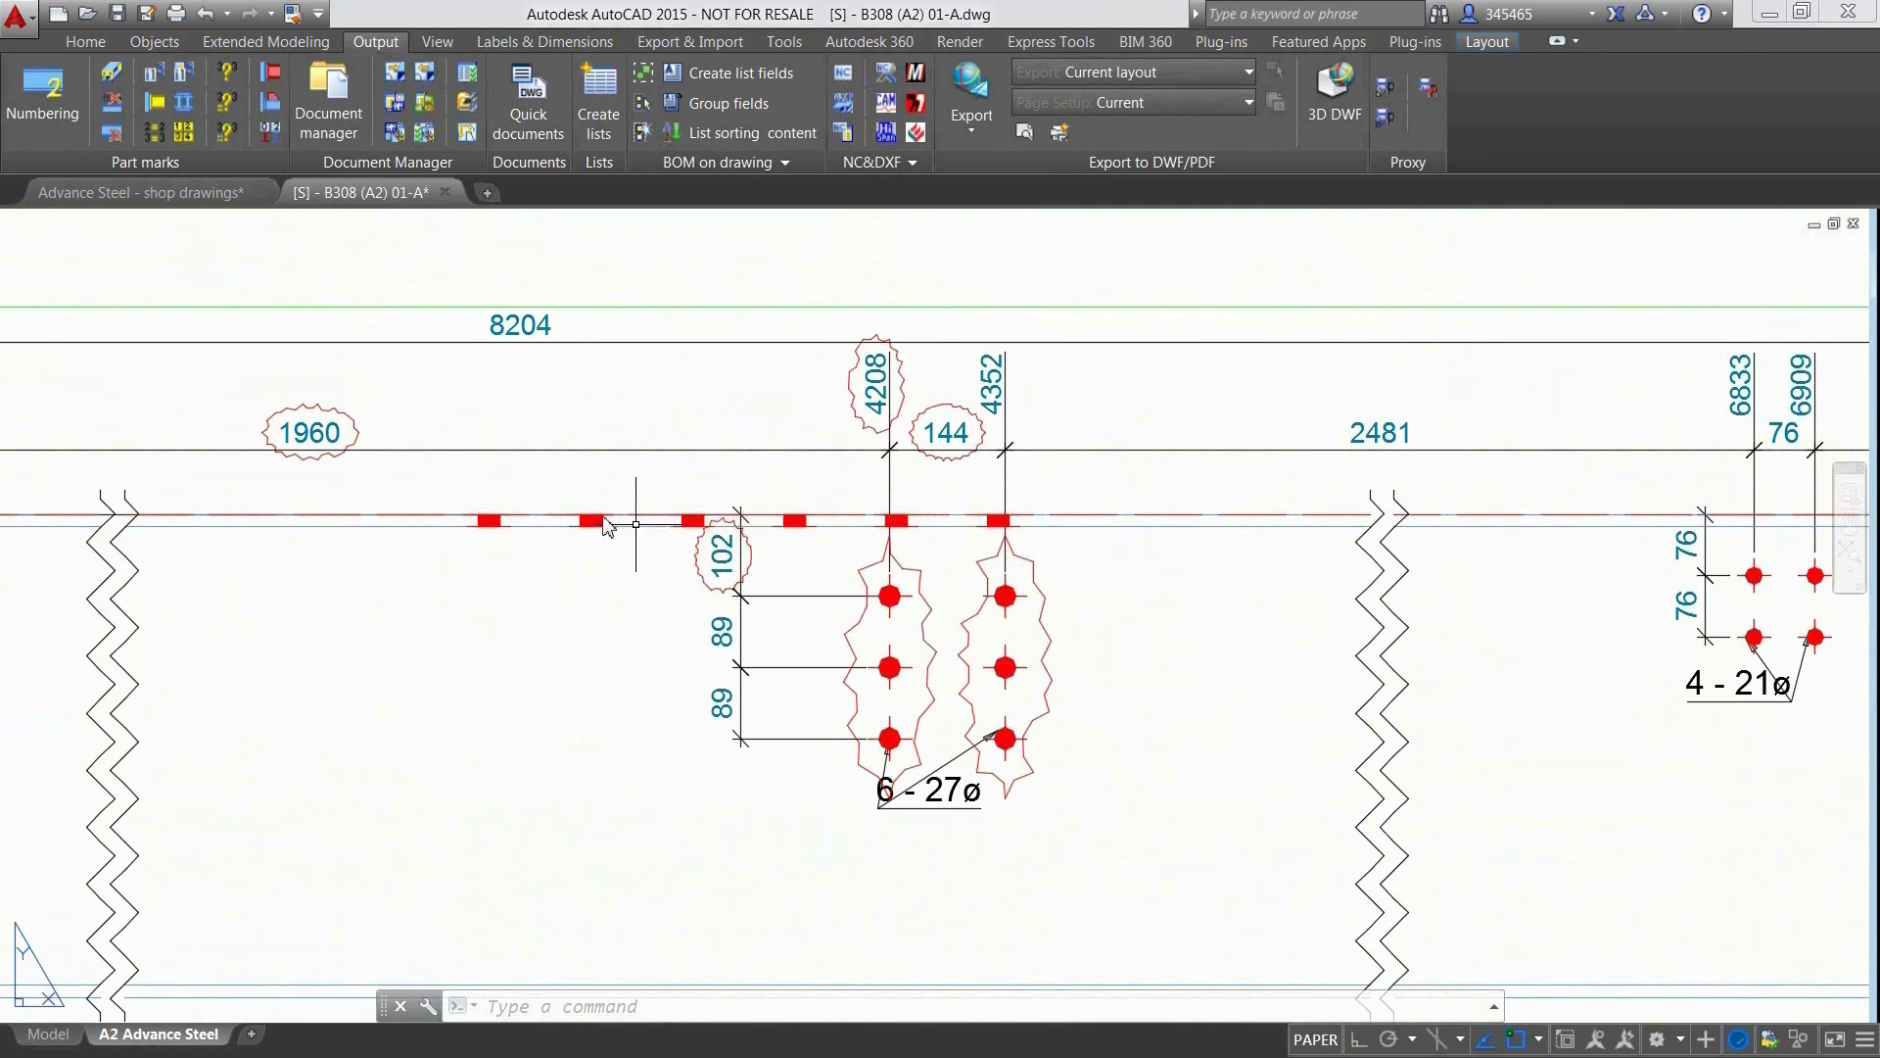
scroll(989, 588, "down", 6)
mouse_move(990, 588)
middle_mouse_down()
mouse_move(1003, 653)
mouse_move(806, 538)
mouse_move(832, 584)
middle_mouse_up()
scroll(831, 578, "up", 2)
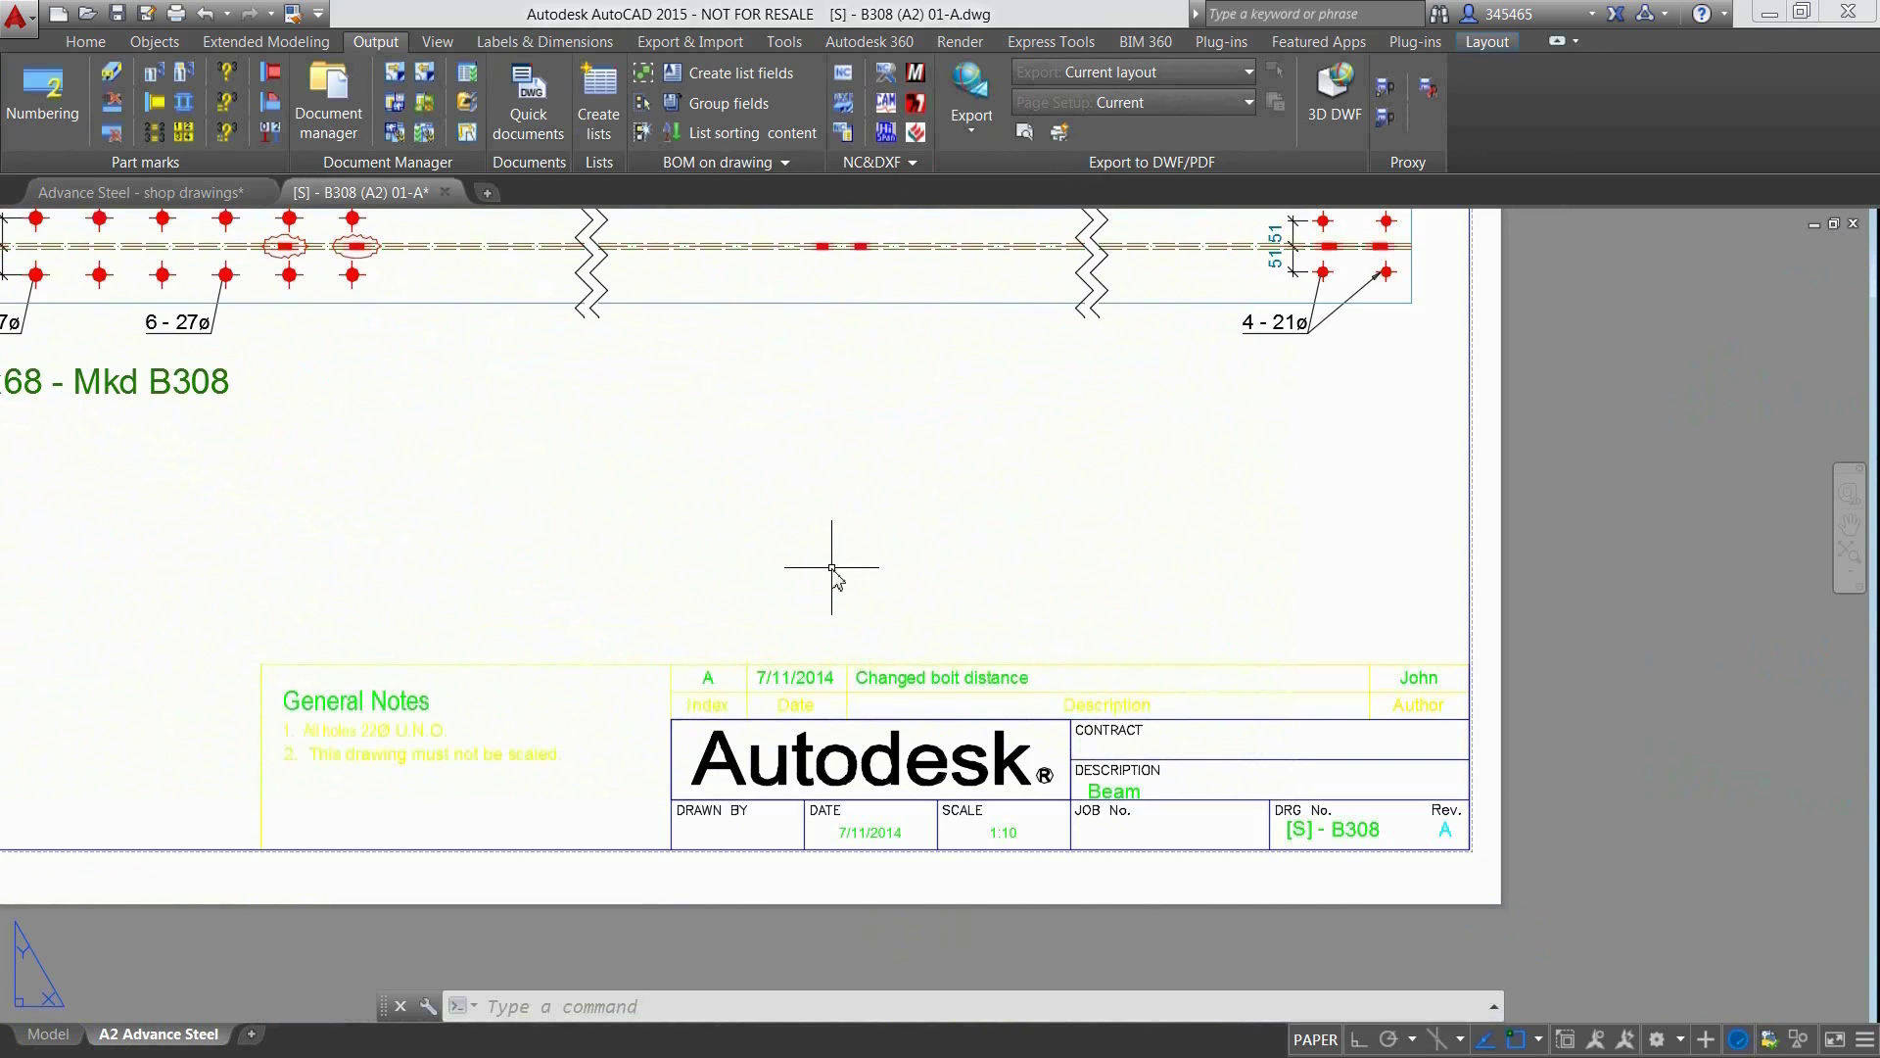
scroll(831, 567, "up", 2)
middle_click_drag(1029, 592, 840, 454)
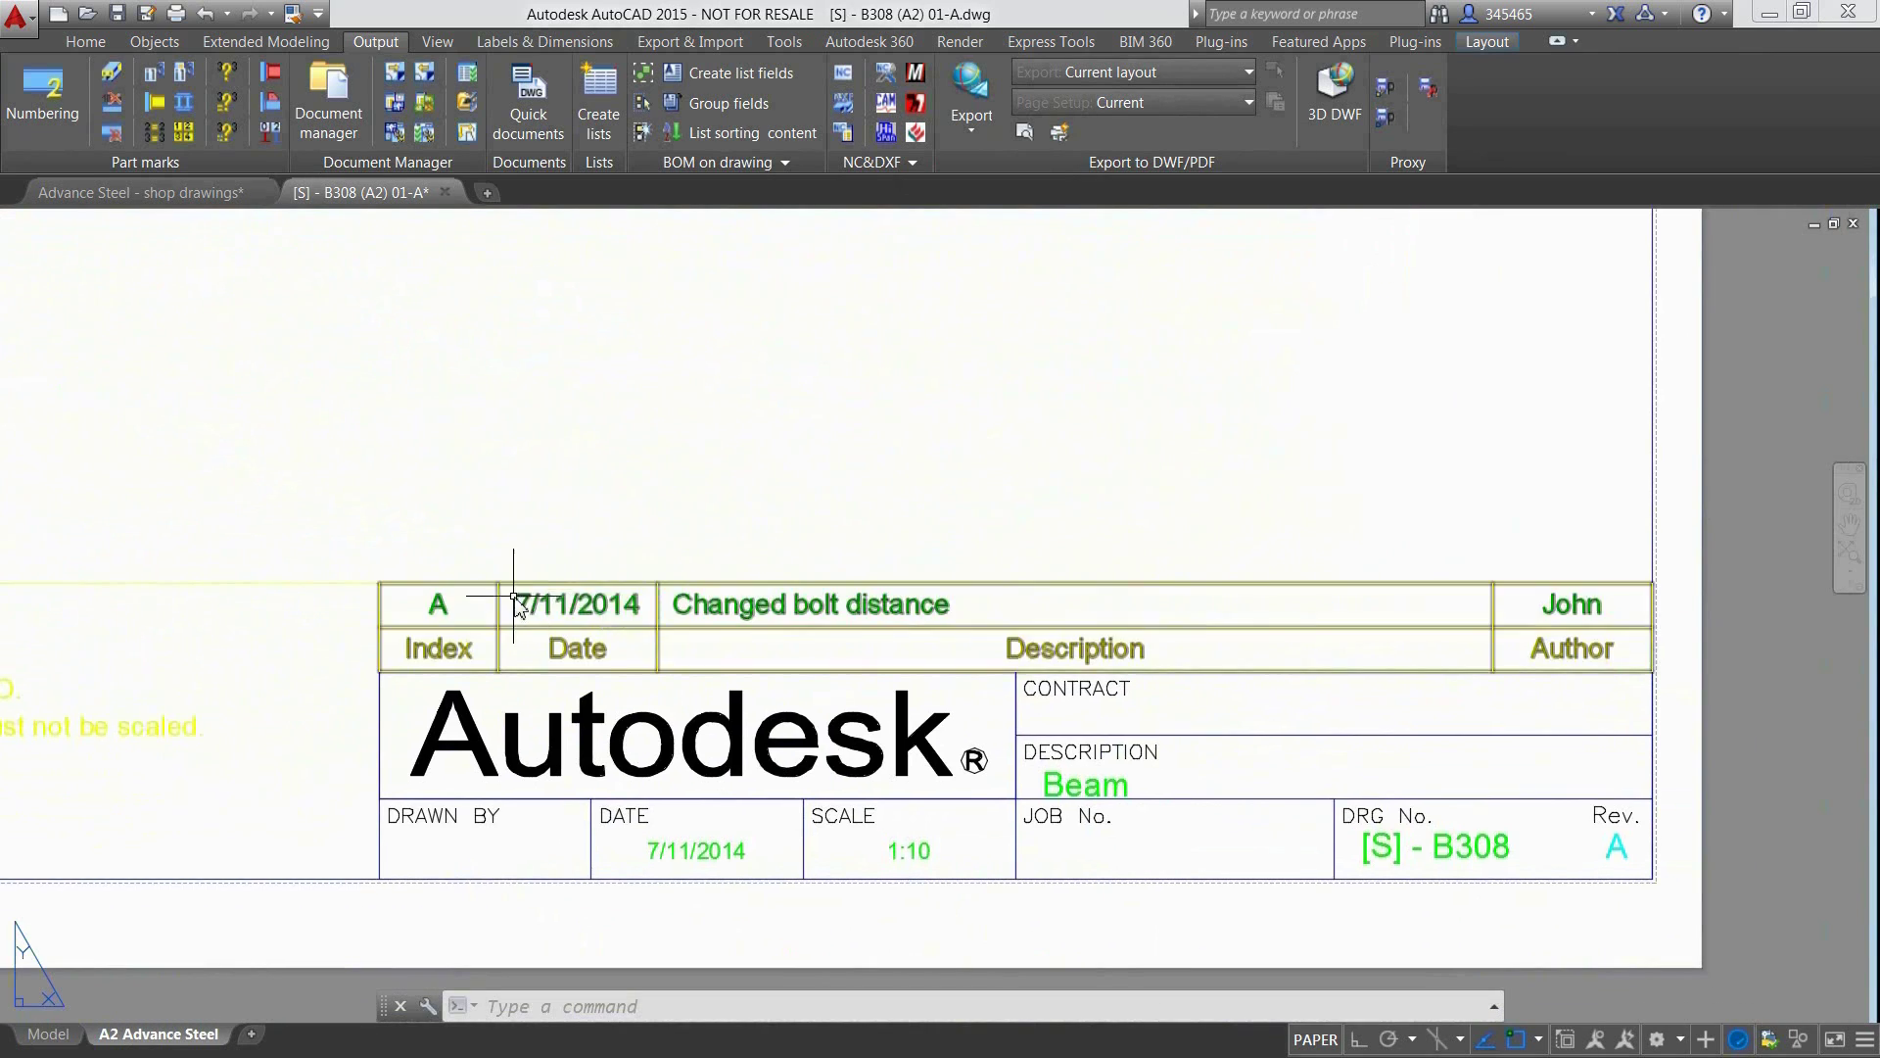